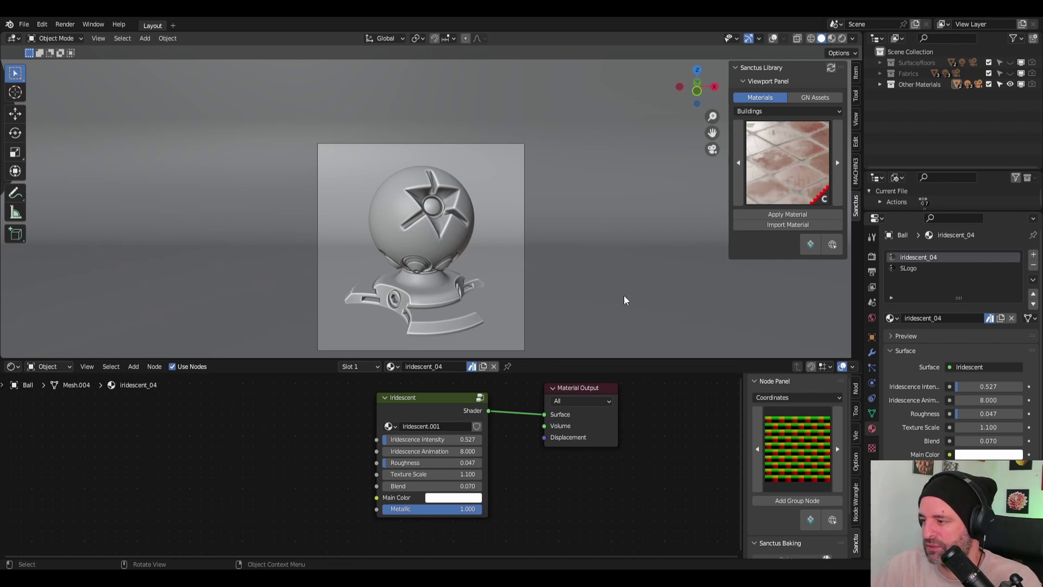
Step: Preview other library materials and switch to a rendered view through the camera
{"action": "scroll", "coordinate": [598, 261], "scroll_direction": "up", "scroll_amount": 2}
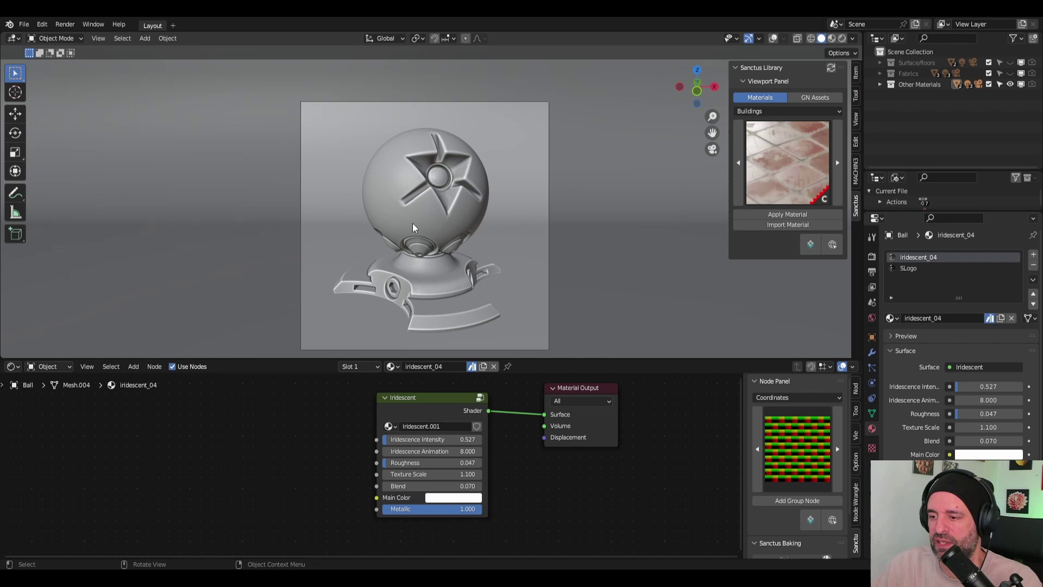
{"action": "left_click", "coordinate": [761, 179]}
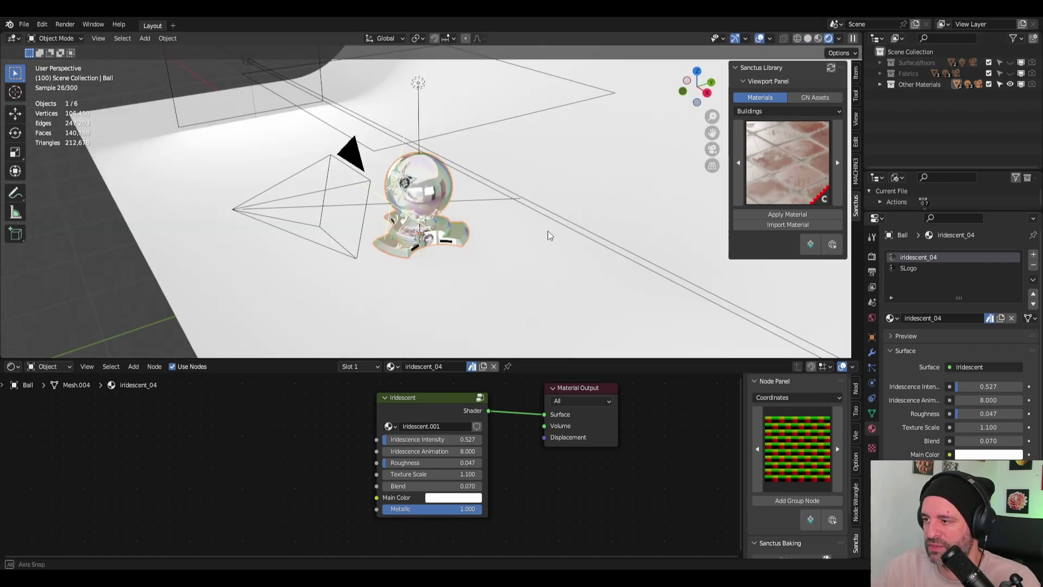
{"action": "key", "text": "KP_0"}
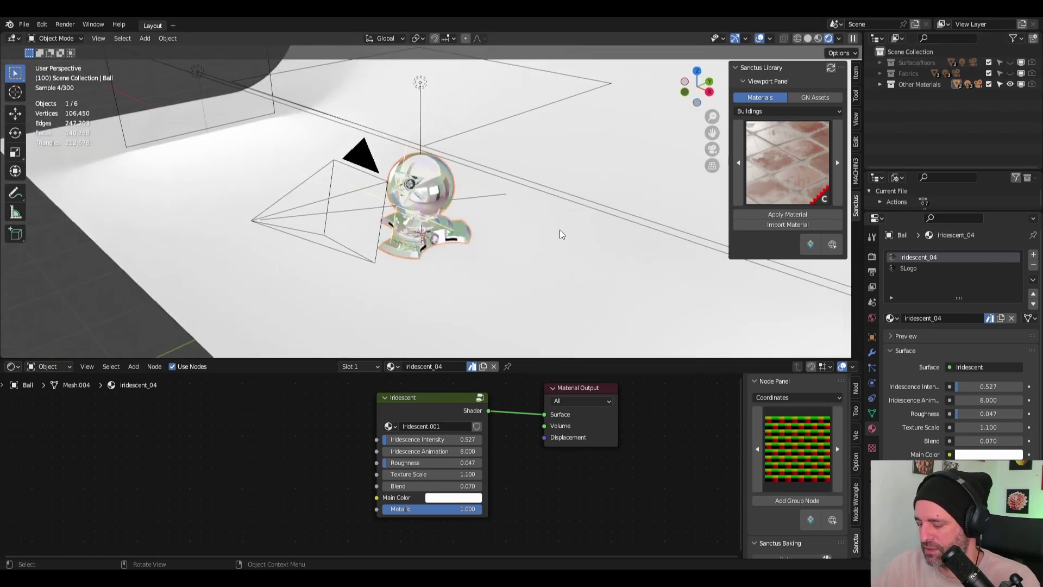
{"action": "scroll", "coordinate": [565, 233], "scroll_direction": "up", "scroll_amount": 2}
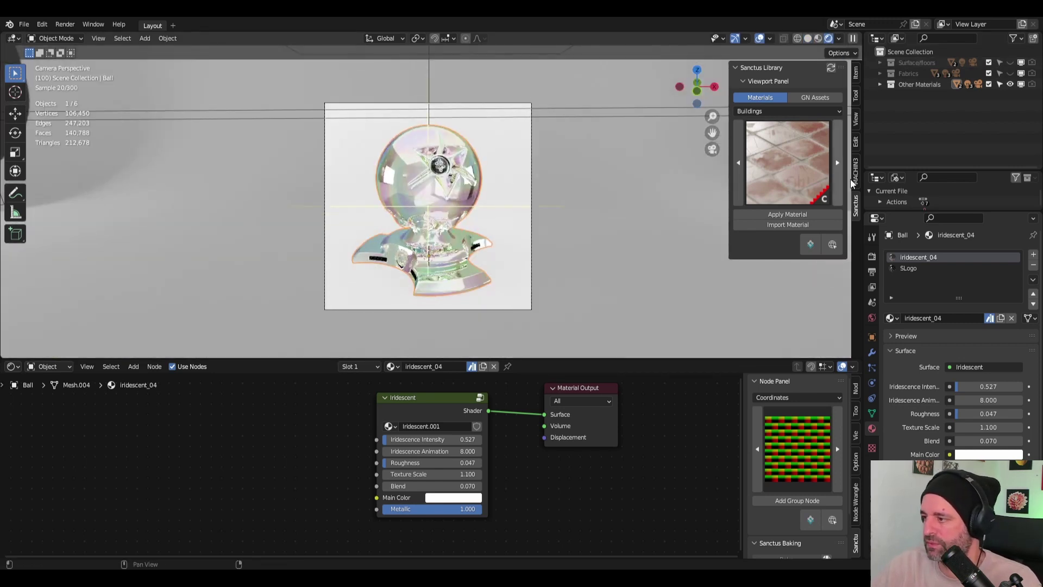
Step: Hide the Other Materials collection, show Fabrics, and make Fabrics Camera the scene camera
{"action": "left_click", "coordinate": [873, 303]}
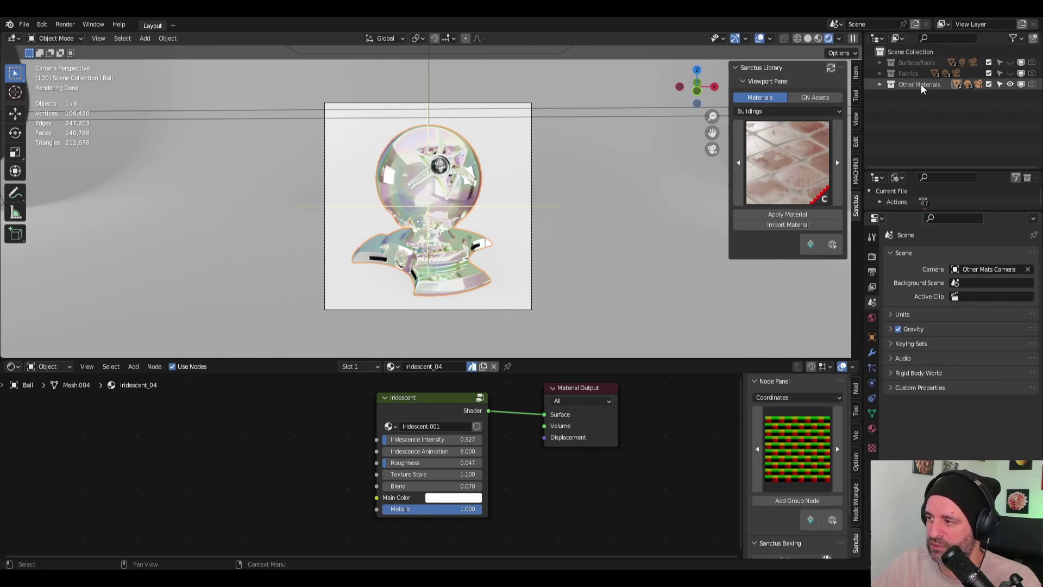
{"action": "left_click", "coordinate": [1011, 85]}
{"action": "left_click", "coordinate": [1010, 73]}
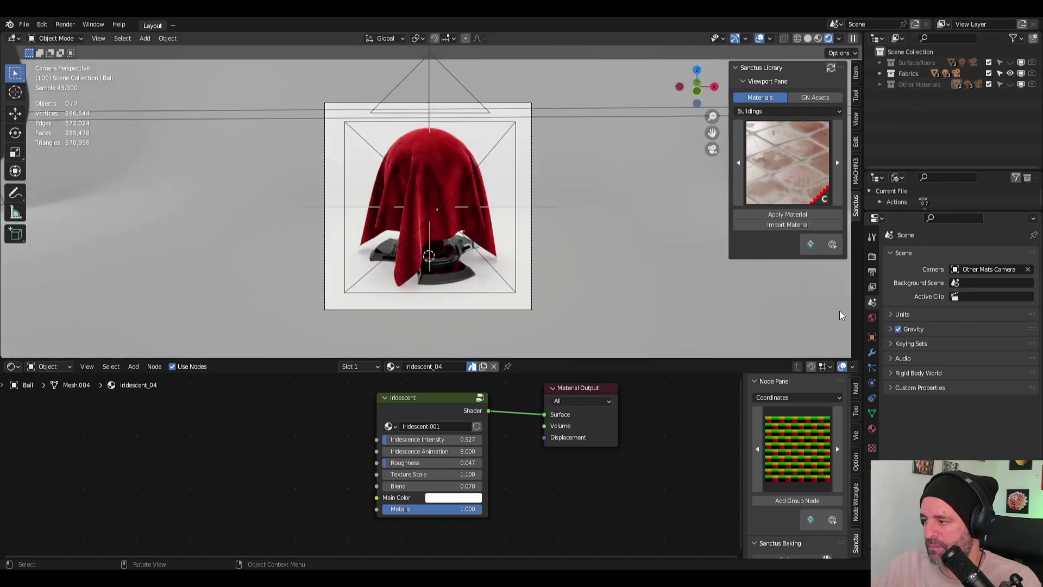
{"action": "left_click", "coordinate": [988, 270]}
{"action": "left_click", "coordinate": [958, 287]}
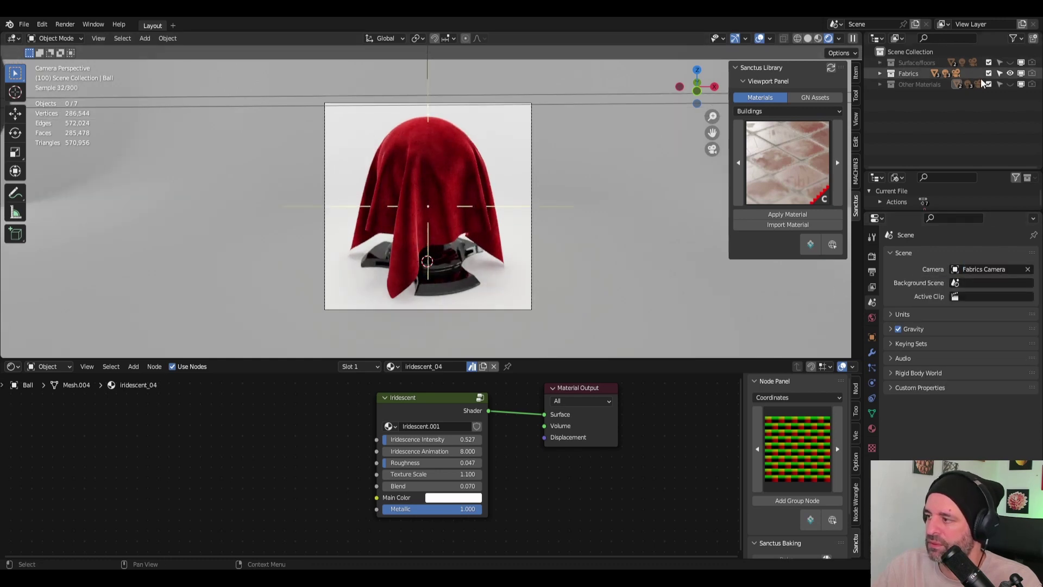
Step: Swap Fabrics for the Surface/floors collection and set Surface Camera as the scene camera
{"action": "left_click", "coordinate": [1010, 74]}
{"action": "left_click", "coordinate": [1010, 63]}
{"action": "left_click", "coordinate": [910, 62]}
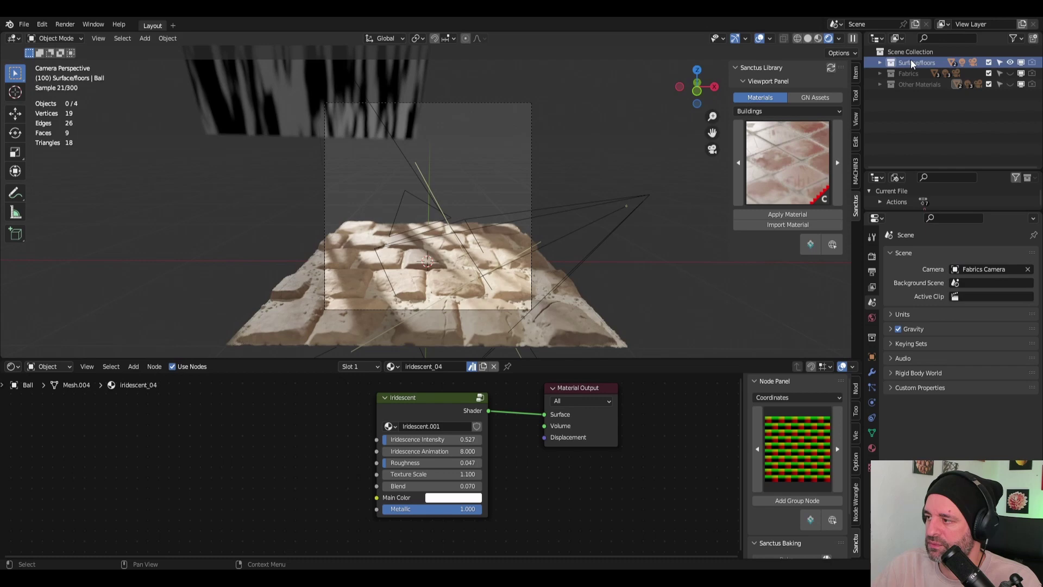
{"action": "left_click", "coordinate": [978, 269]}
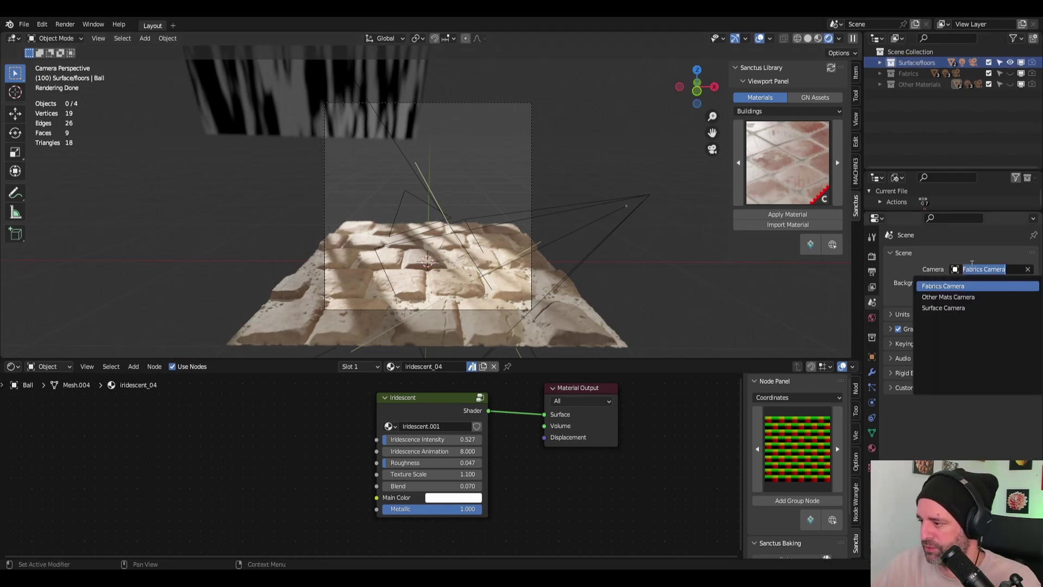
{"action": "left_click", "coordinate": [957, 308]}
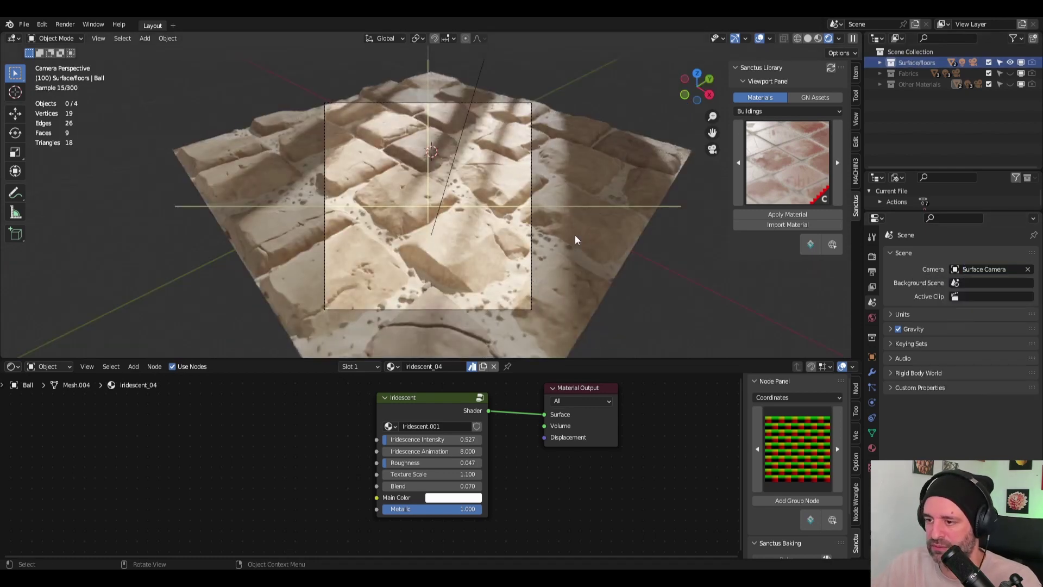
Step: Give the Surface plane Desert Tiles, then ceramic_hex_tiles_01, and orbit to inspect the floor
{"action": "scroll", "coordinate": [575, 234], "scroll_direction": "down", "scroll_amount": 2}
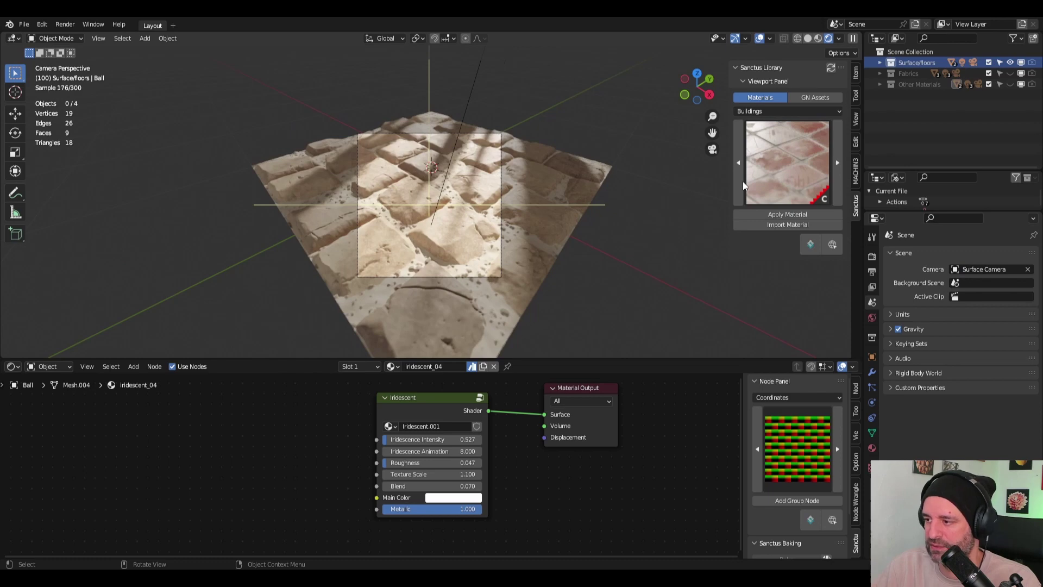
{"action": "left_click", "coordinate": [807, 149]}
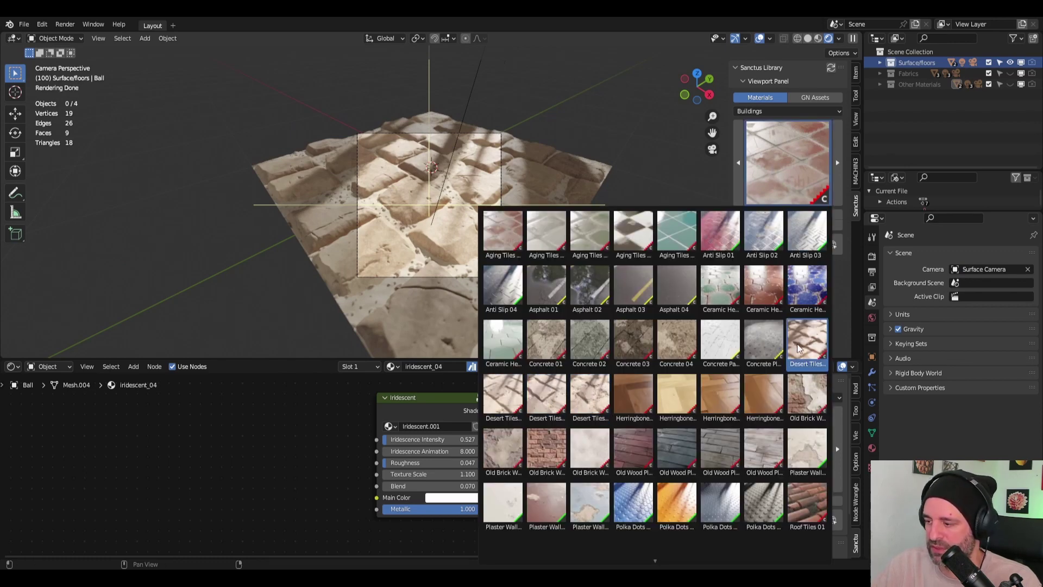
{"action": "mouse_move", "coordinate": [663, 242]}
{"action": "middle_mouse_down"}
{"action": "mouse_move", "coordinate": [667, 230]}
{"action": "mouse_move", "coordinate": [662, 240]}
{"action": "middle_mouse_up"}
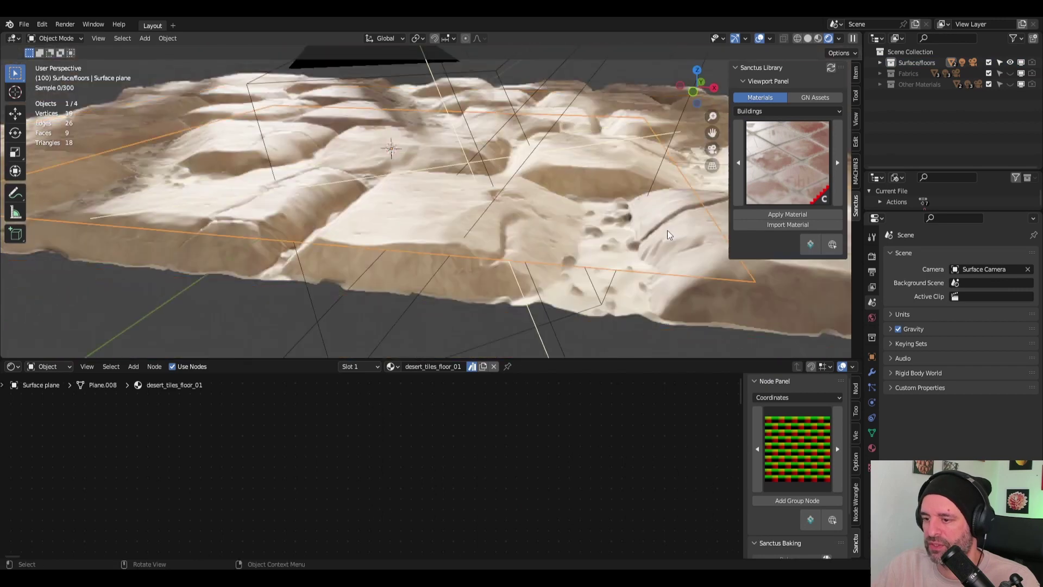
{"action": "scroll", "coordinate": [668, 230], "scroll_direction": "down", "scroll_amount": 2}
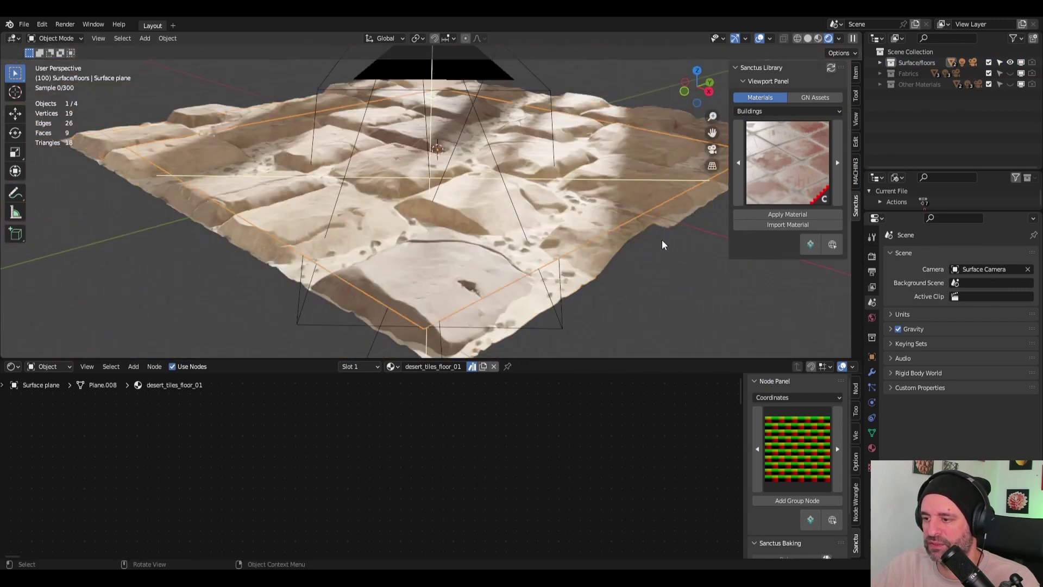
{"action": "scroll", "coordinate": [652, 239], "scroll_direction": "down", "scroll_amount": 2}
{"action": "left_click", "coordinate": [873, 372]}
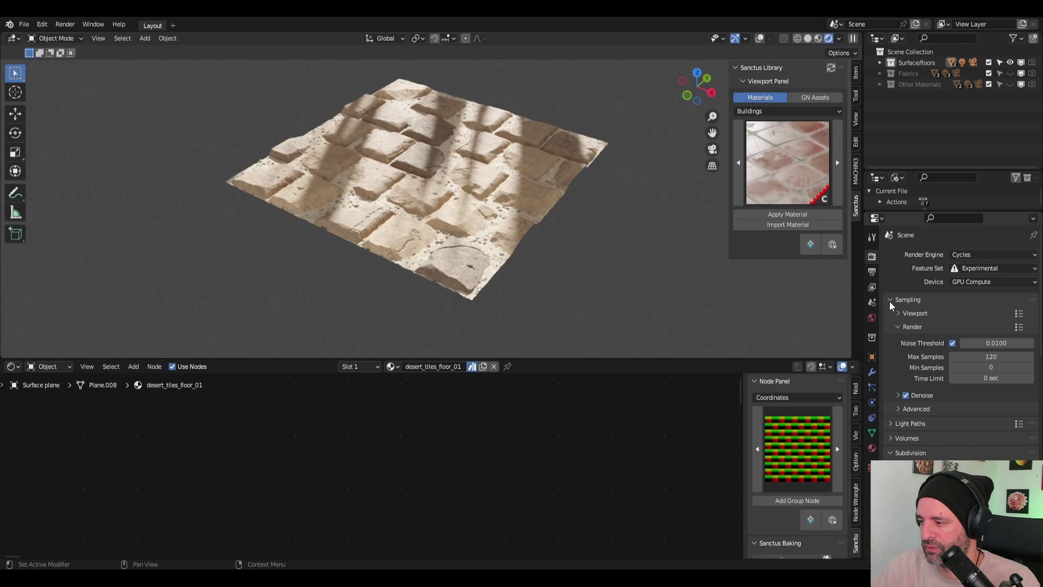
{"action": "middle_click_drag", "start_coordinate": [646, 270], "coordinate": [611, 270]}
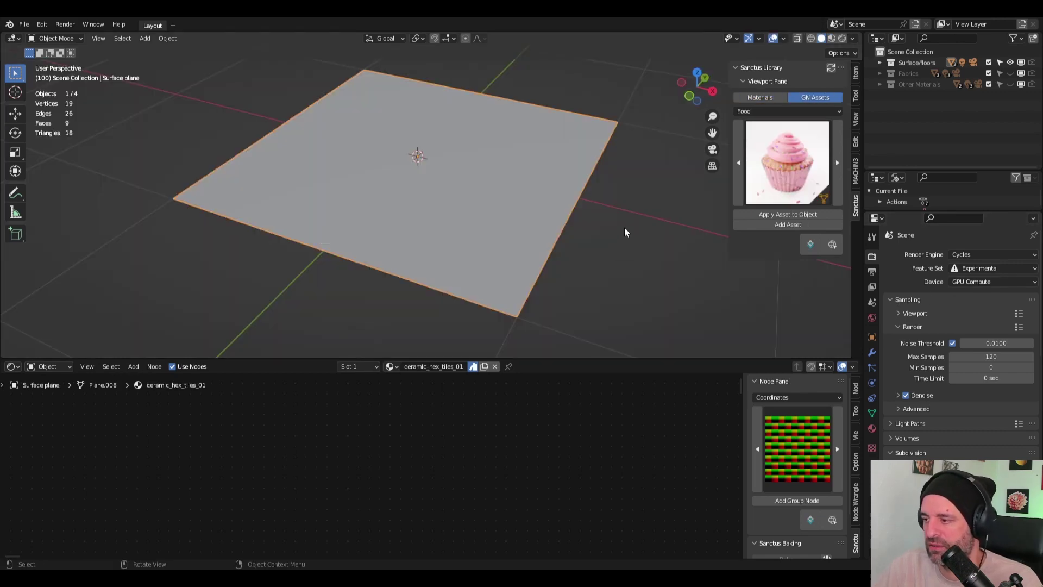
{"action": "mouse_move", "coordinate": [625, 233]}
{"action": "middle_mouse_down"}
{"action": "mouse_move", "coordinate": [633, 214]}
{"action": "mouse_move", "coordinate": [619, 227]}
{"action": "middle_mouse_up"}
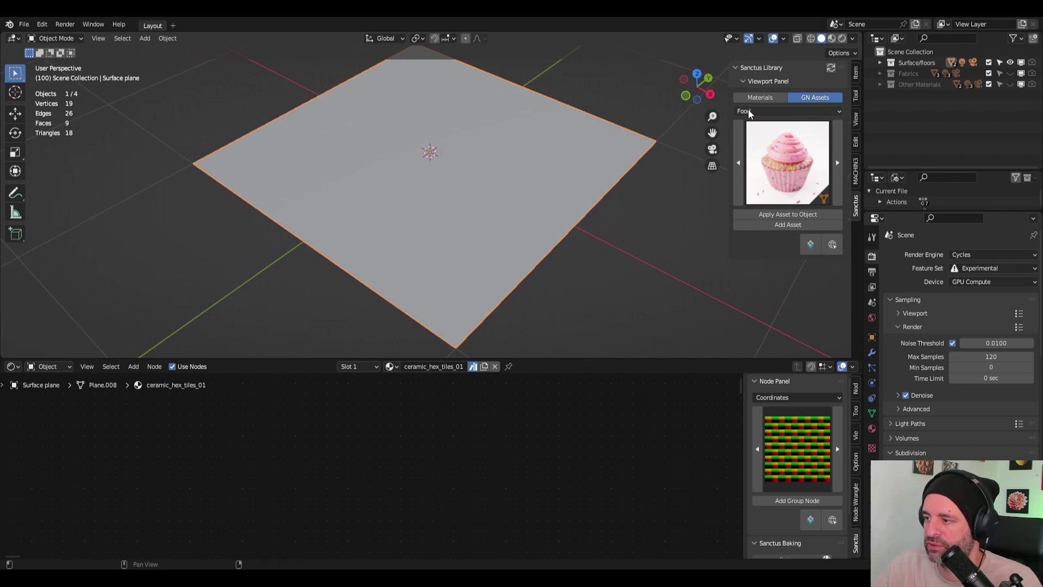
Step: Add the Barbed Wire asset from the Ropes And Cables category and select barbed_wire_01
{"action": "left_click", "coordinate": [787, 108]}
{"action": "left_click", "coordinate": [763, 147]}
{"action": "left_click", "coordinate": [770, 107]}
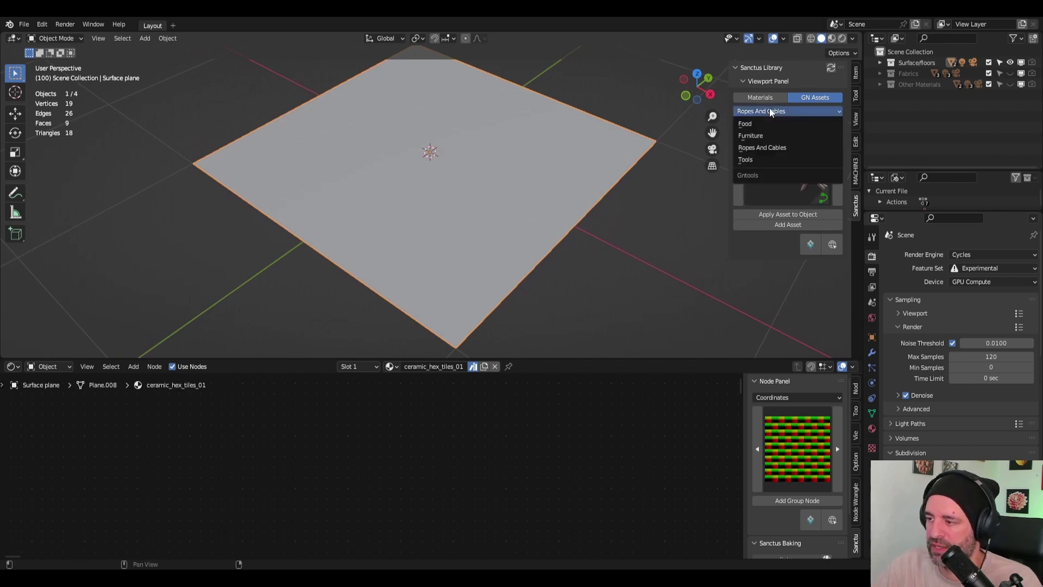
{"action": "left_click", "coordinate": [748, 109]}
{"action": "left_click", "coordinate": [795, 145]}
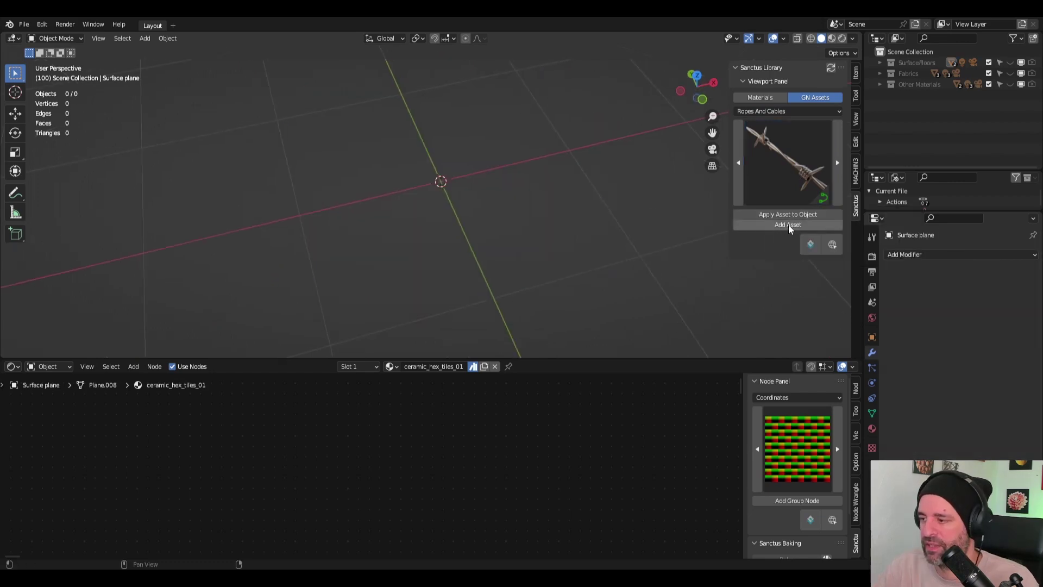
{"action": "left_click", "coordinate": [789, 225]}
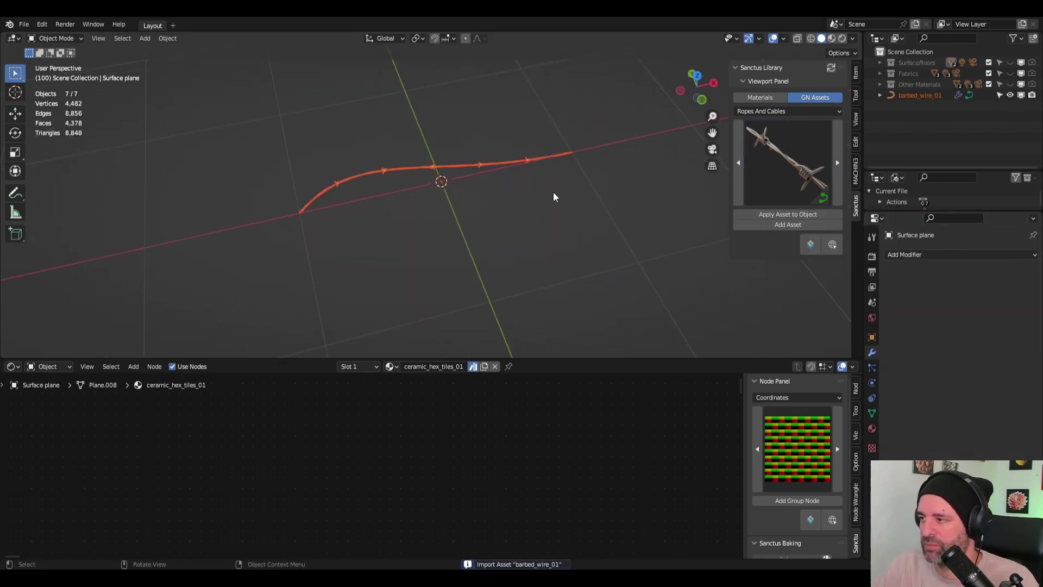
{"action": "left_click", "coordinate": [513, 159]}
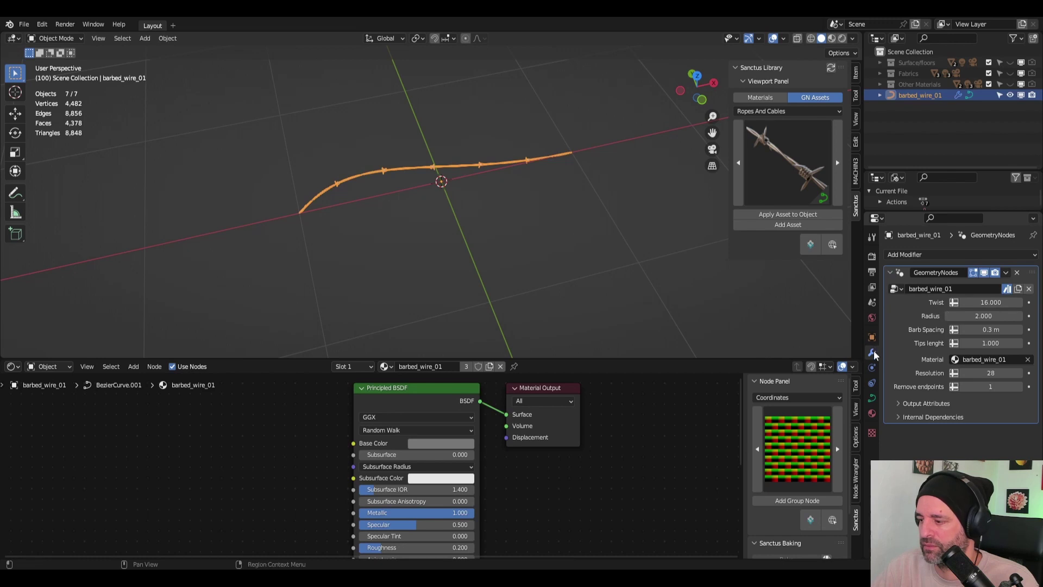
Step: Make the barbed wire thicker, set tip length to 1.450 and twist to 8.380
{"action": "scroll", "coordinate": [598, 237], "scroll_direction": "up", "scroll_amount": 5}
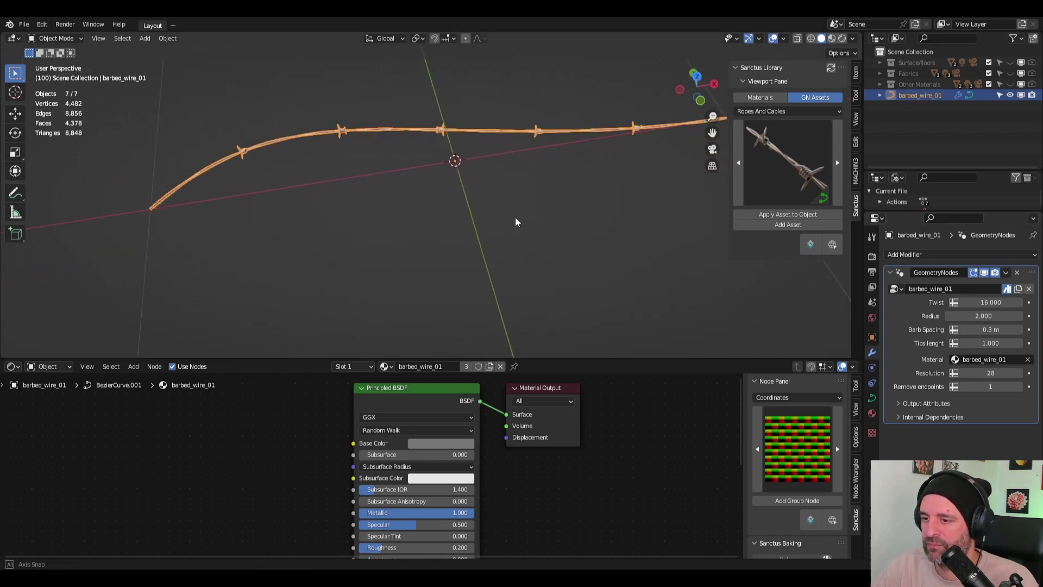
{"action": "left_click_drag", "start_coordinate": [972, 316], "coordinate": [991, 329]}
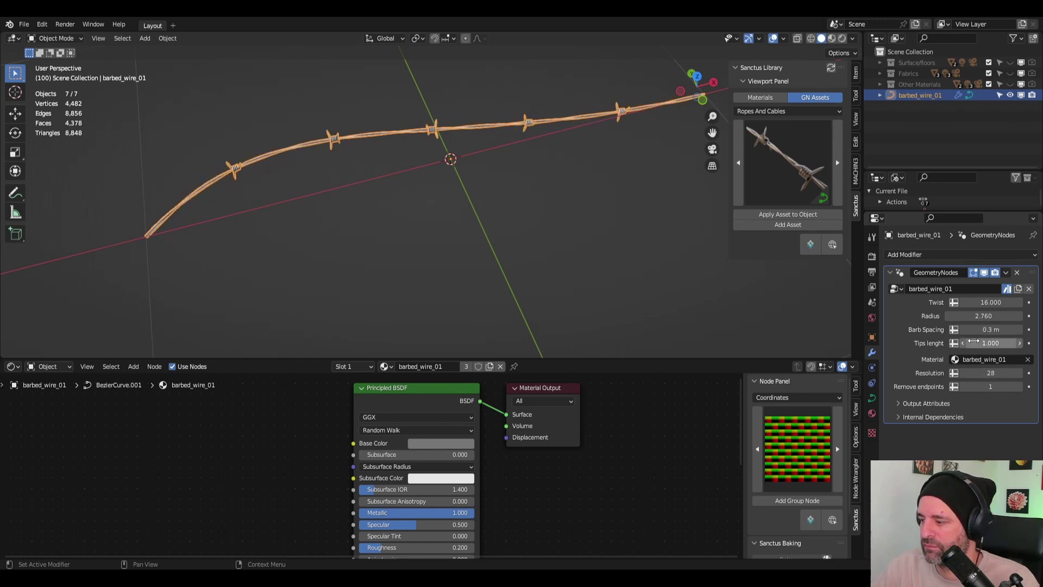
{"action": "scroll", "coordinate": [563, 243], "scroll_direction": "up", "scroll_amount": 4}
{"action": "middle_click_drag", "start_coordinate": [563, 242], "coordinate": [650, 263]}
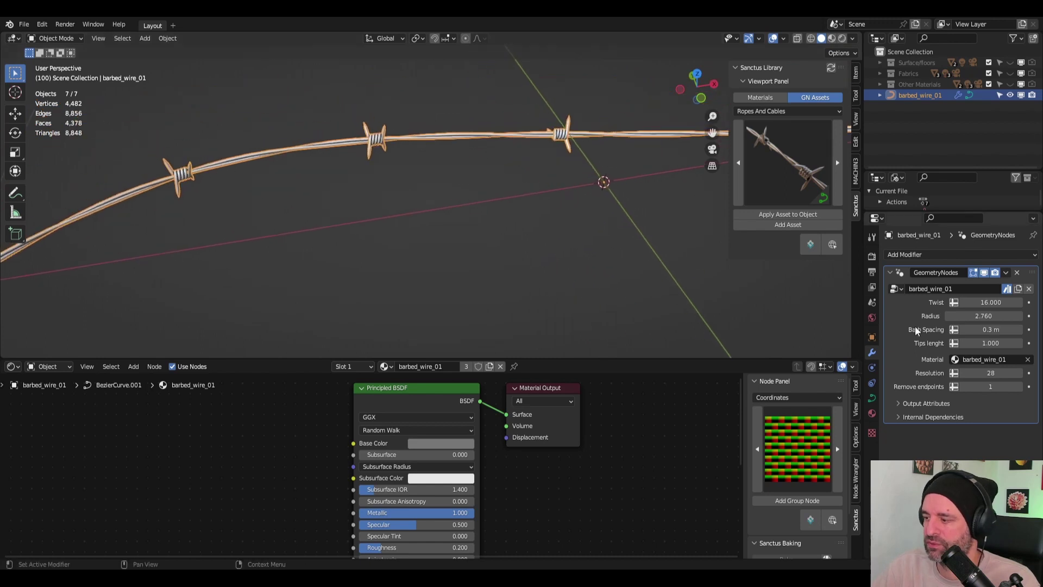
{"action": "left_click_drag", "start_coordinate": [984, 345], "coordinate": [972, 343]}
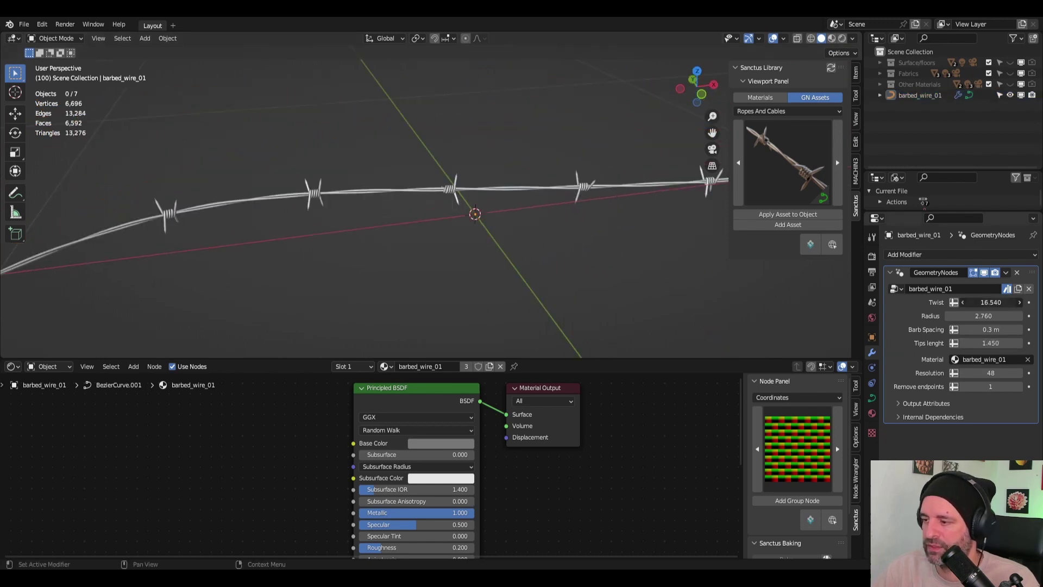
{"action": "left_click_drag", "start_coordinate": [991, 302], "coordinate": [961, 302]}
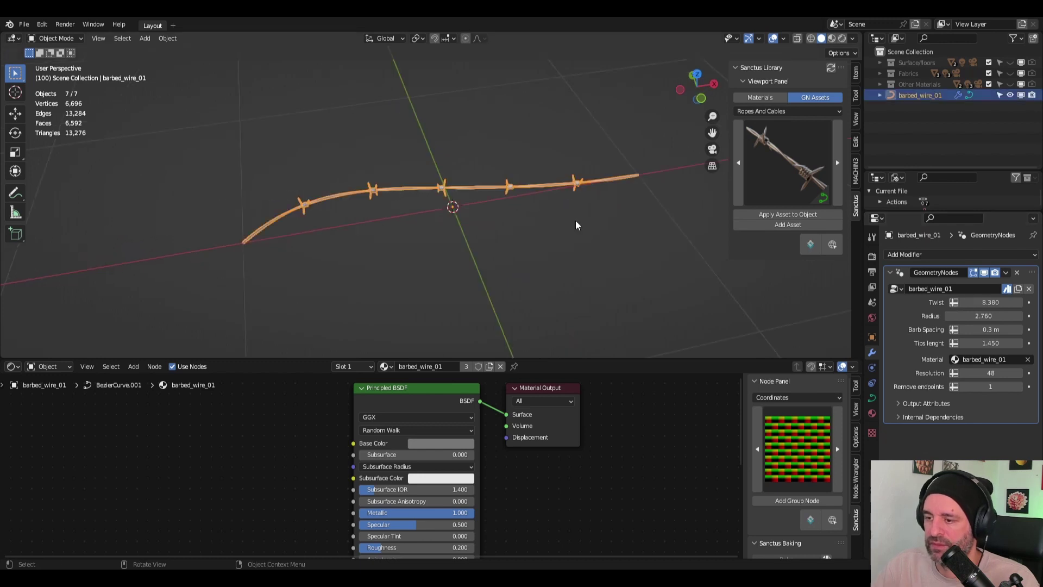
{"action": "middle_click_drag", "start_coordinate": [576, 221], "coordinate": [568, 232]}
Step: In Edit Mode, select the wire's six curve points, change their handle type and delete them
{"action": "key", "text": "Tab"}
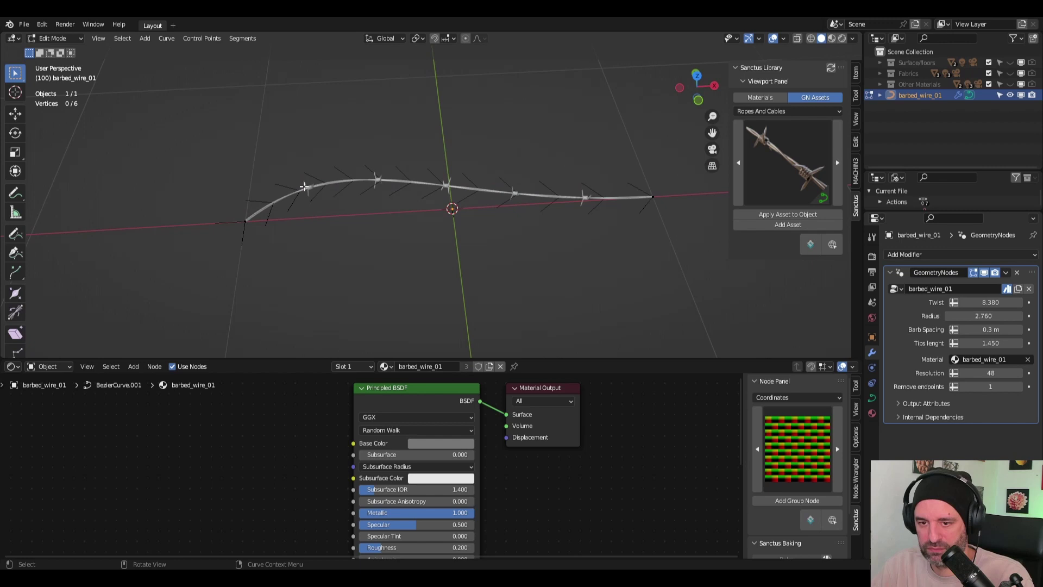
{"action": "middle_click_drag", "start_coordinate": [304, 187], "coordinate": [244, 168]}
{"action": "left_click_drag", "start_coordinate": [220, 125], "coordinate": [612, 268]}
{"action": "key", "text": "v"}
{"action": "left_click", "coordinate": [540, 270]}
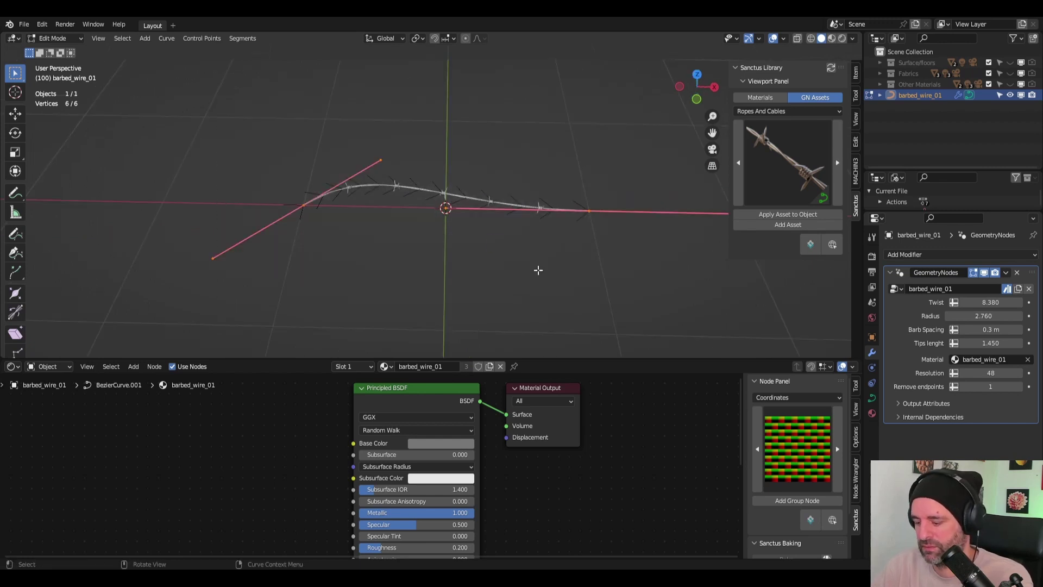
{"action": "key", "text": "x"}
{"action": "left_click", "coordinate": [608, 260]}
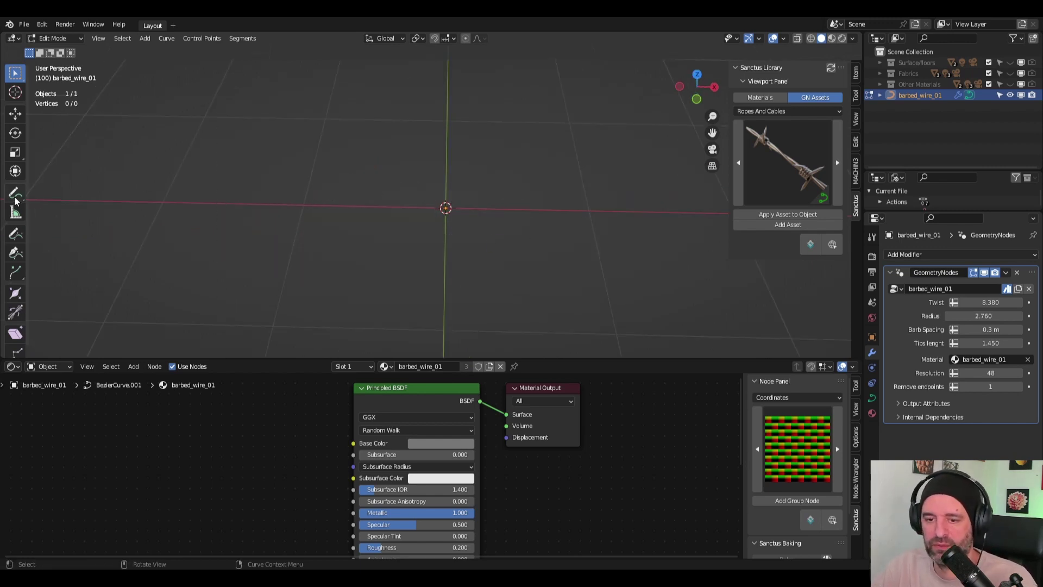
Step: With the Draw tool, sketch three freehand barbed-wire strands across the floor
{"action": "left_click", "coordinate": [15, 235]}
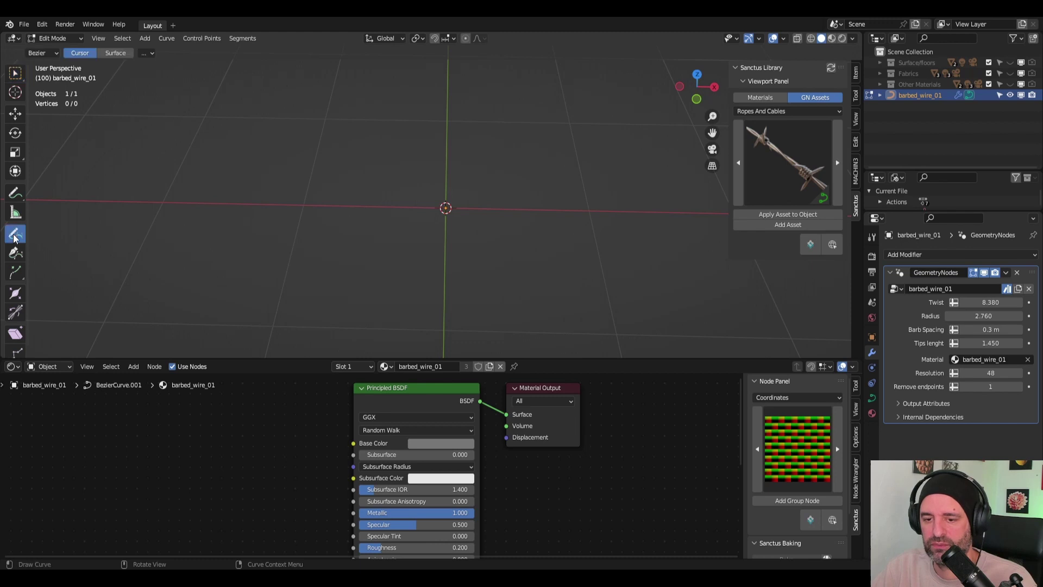
{"action": "middle_click_drag", "start_coordinate": [146, 107], "coordinate": [196, 114]}
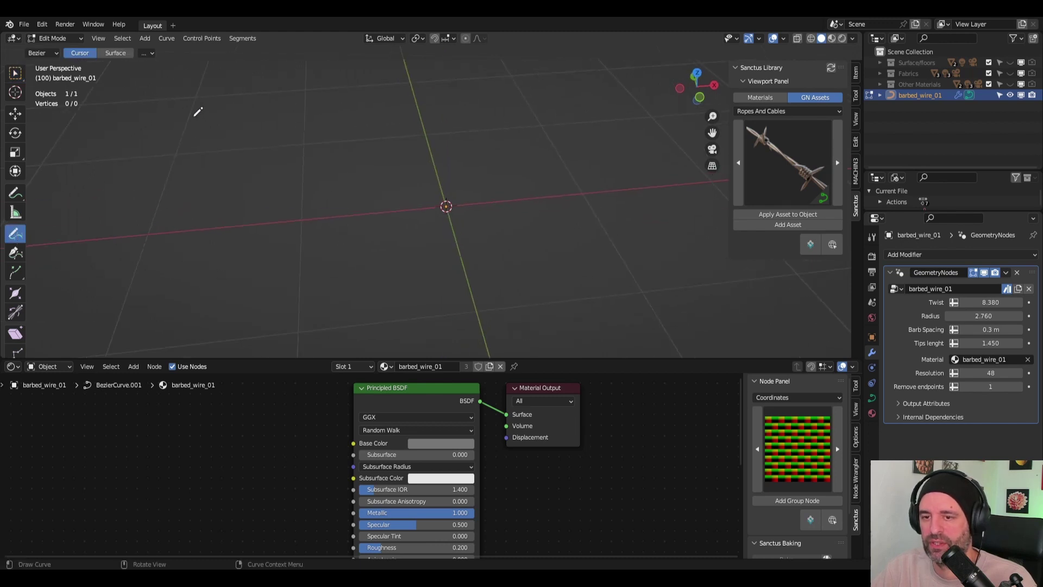
{"action": "middle_click_drag", "start_coordinate": [370, 193], "coordinate": [393, 183]}
{"action": "middle_click_drag", "start_coordinate": [275, 203], "coordinate": [297, 218]}
{"action": "left_click_drag", "start_coordinate": [643, 192], "coordinate": [659, 173]}
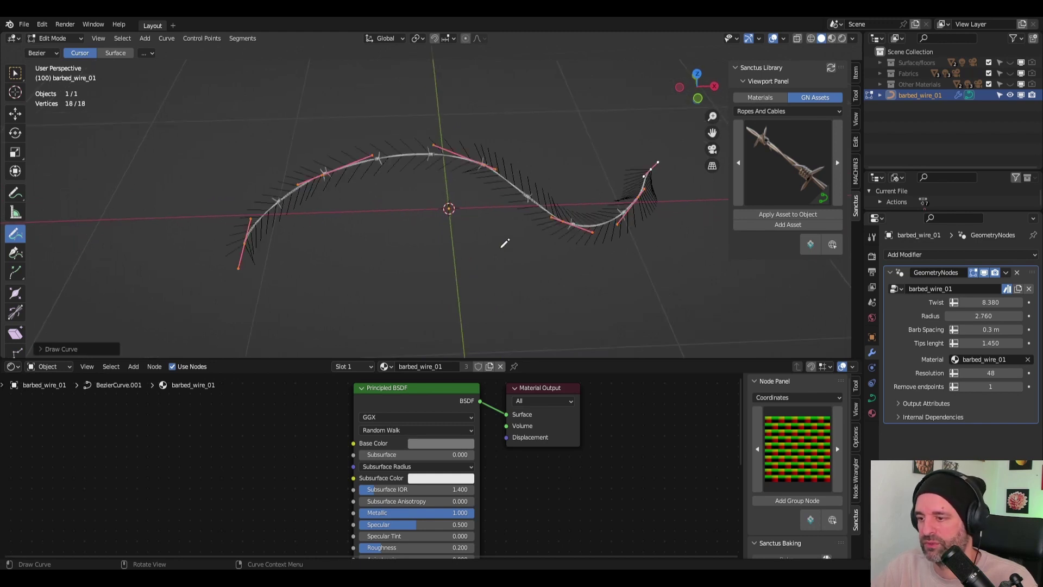
{"action": "mouse_move", "coordinate": [504, 239]}
{"action": "middle_mouse_down"}
{"action": "mouse_move", "coordinate": [440, 214]}
{"action": "mouse_move", "coordinate": [403, 216]}
{"action": "mouse_move", "coordinate": [460, 202]}
{"action": "middle_mouse_up"}
{"action": "scroll", "coordinate": [421, 193], "scroll_direction": "down", "scroll_amount": 3}
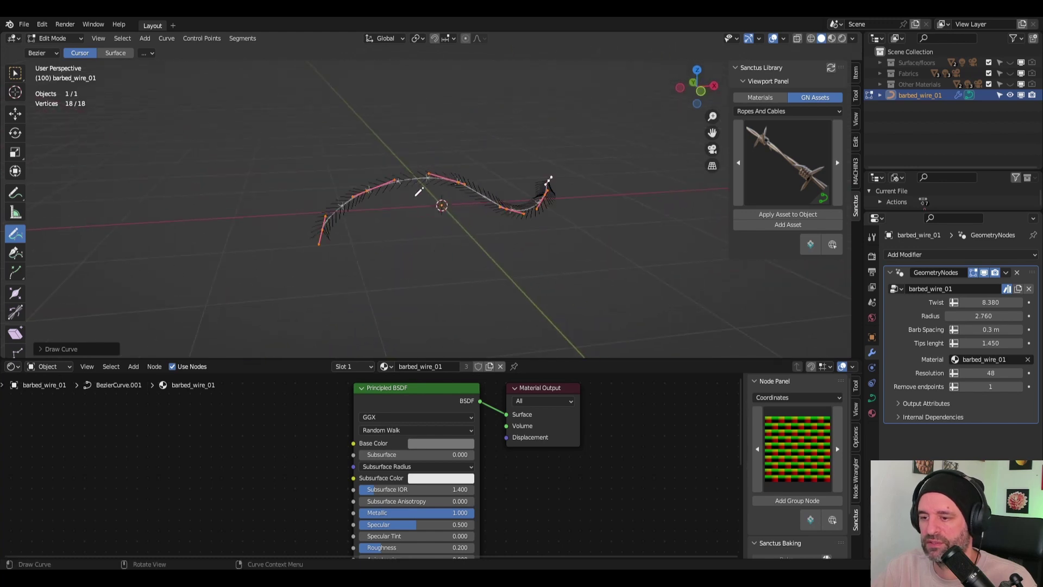
{"action": "left_click_drag", "start_coordinate": [492, 111], "coordinate": [493, 110]}
{"action": "middle_click_drag", "start_coordinate": [493, 233], "coordinate": [550, 224]}
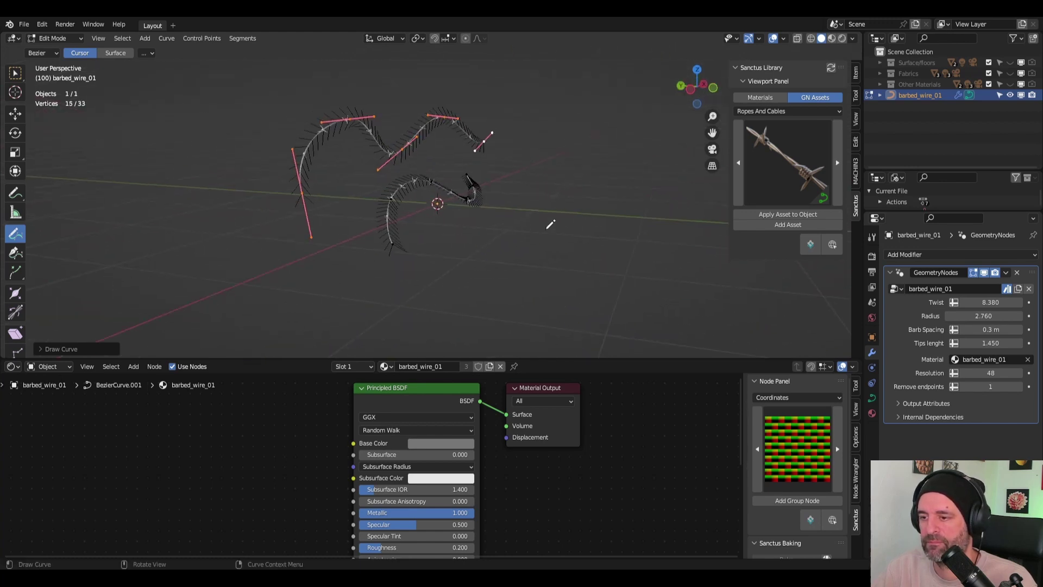
{"action": "left_click_drag", "start_coordinate": [512, 243], "coordinate": [513, 244]}
{"action": "mouse_move", "coordinate": [366, 282]}
{"action": "middle_mouse_down"}
{"action": "mouse_move", "coordinate": [170, 214]}
{"action": "mouse_move", "coordinate": [628, 158]}
{"action": "mouse_move", "coordinate": [568, 204]}
{"action": "mouse_move", "coordinate": [604, 184]}
{"action": "middle_mouse_up"}
Step: Box-select a control point on the long strand and move it up and to the left
{"action": "scroll", "coordinate": [639, 209], "scroll_direction": "up", "scroll_amount": 2}
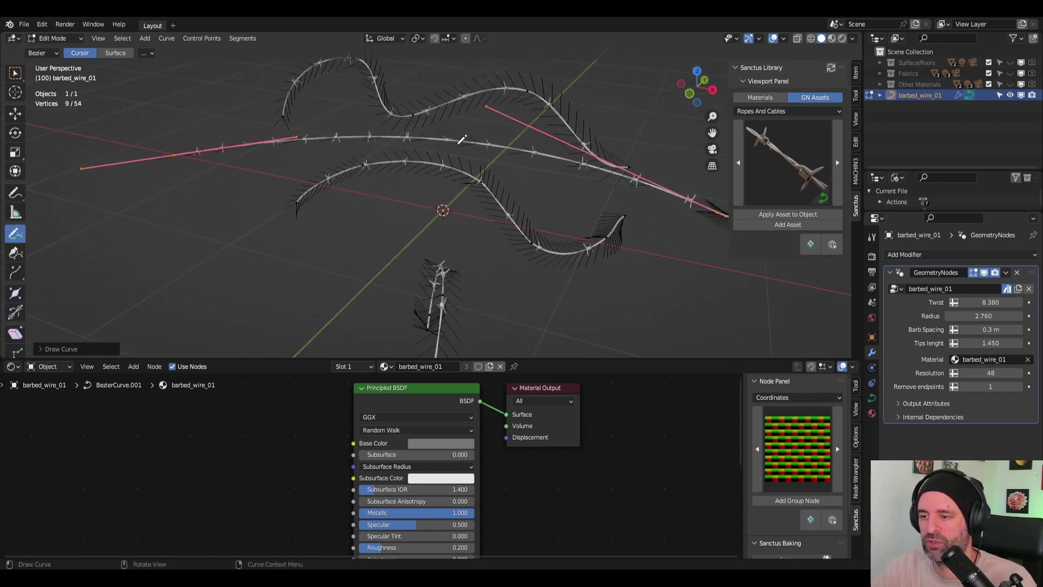
{"action": "middle_click_drag", "start_coordinate": [427, 152], "coordinate": [461, 139]}
{"action": "left_click", "coordinate": [12, 74]}
{"action": "left_click_drag", "start_coordinate": [180, 129], "coordinate": [255, 158]}
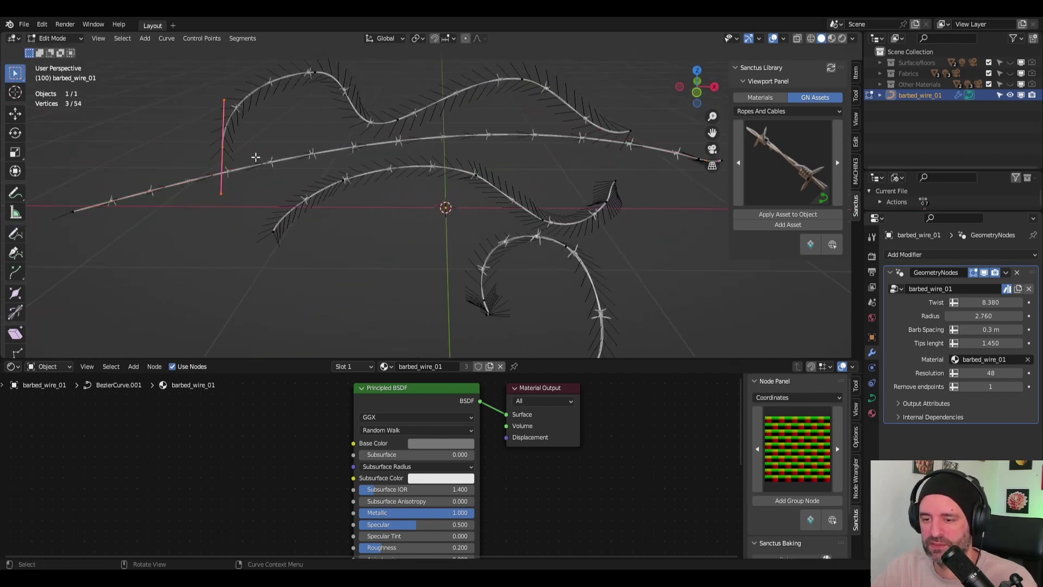
{"action": "key", "text": "g"}
{"action": "left_click", "coordinate": [187, 152]}
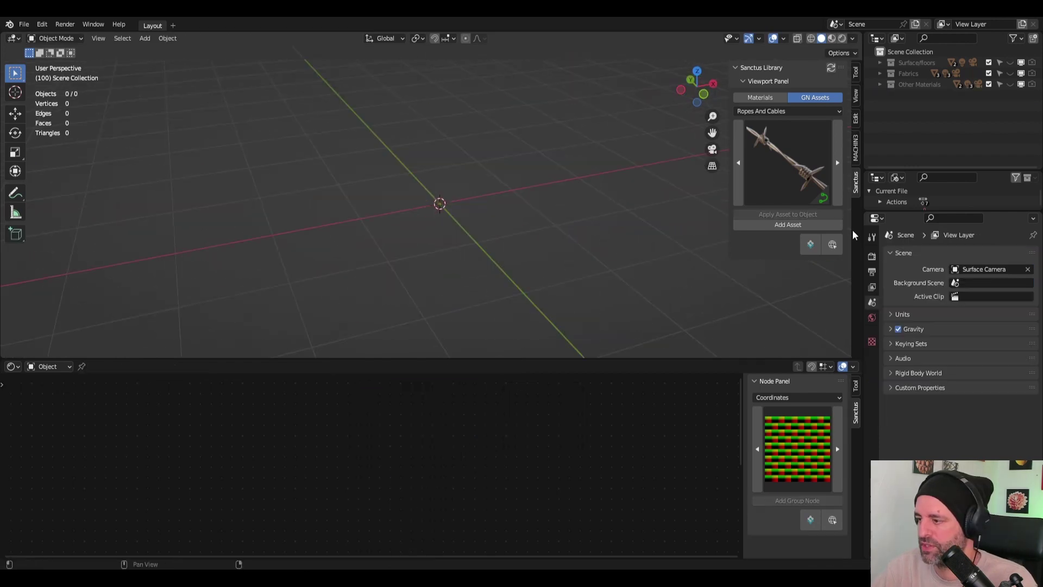
{"action": "left_click", "coordinate": [788, 195]}
Step: Choose the Twisted Cable asset in Sanctus GN Assets and add it to the scene
{"action": "left_click", "coordinate": [859, 236]}
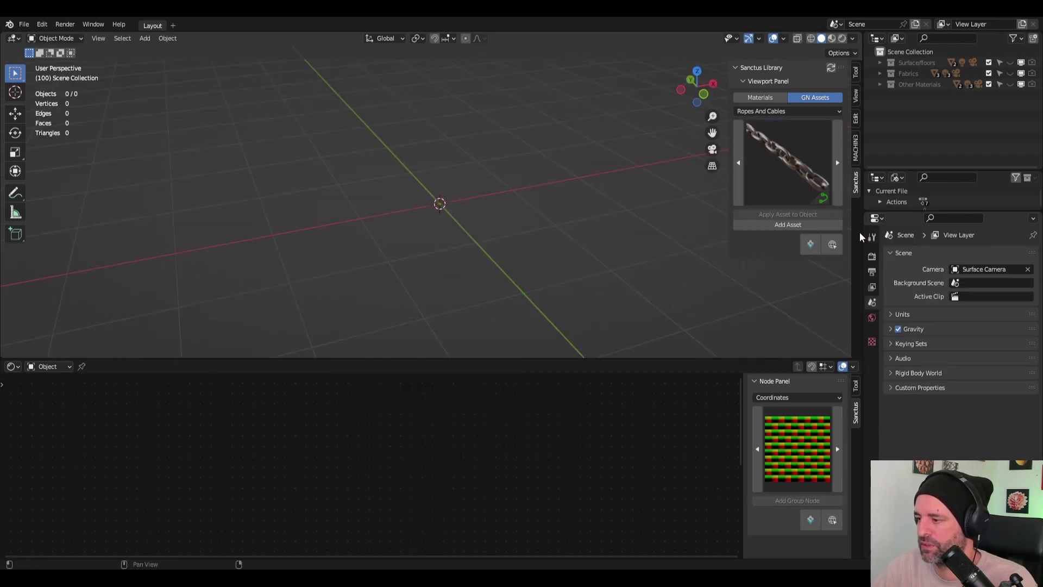
{"action": "middle_click_drag", "start_coordinate": [611, 196], "coordinate": [627, 213]}
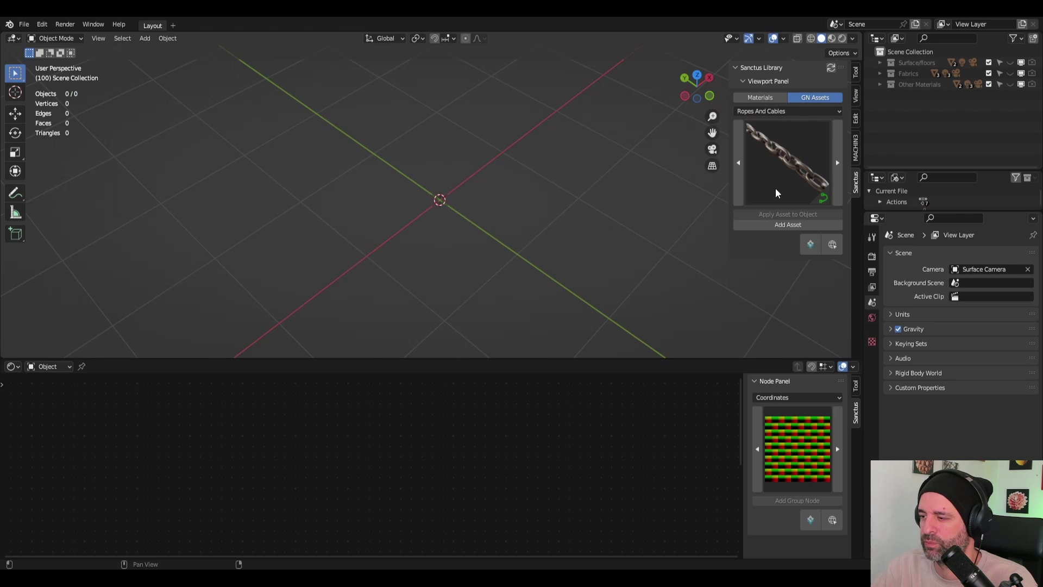
{"action": "middle_click_drag", "start_coordinate": [706, 196], "coordinate": [636, 190]}
{"action": "left_click", "coordinate": [791, 165]}
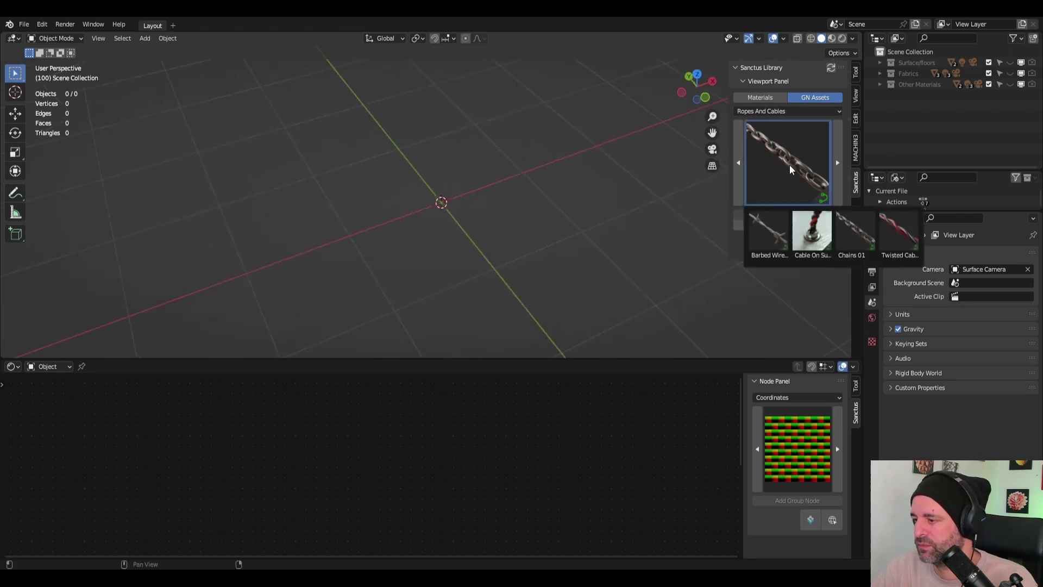
{"action": "left_click", "coordinate": [793, 154]}
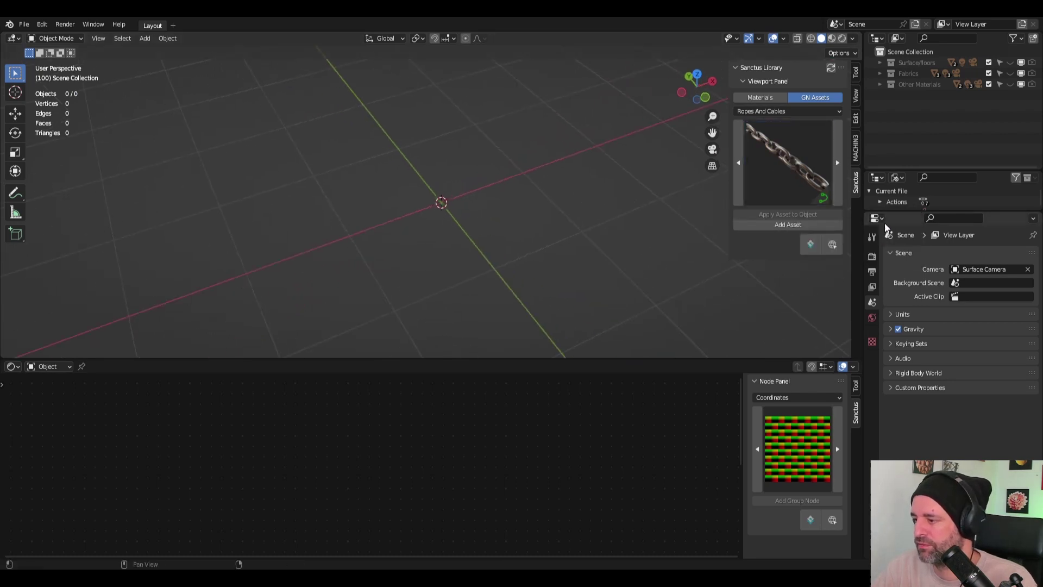
{"action": "left_click", "coordinate": [789, 163]}
{"action": "left_click", "coordinate": [902, 239]}
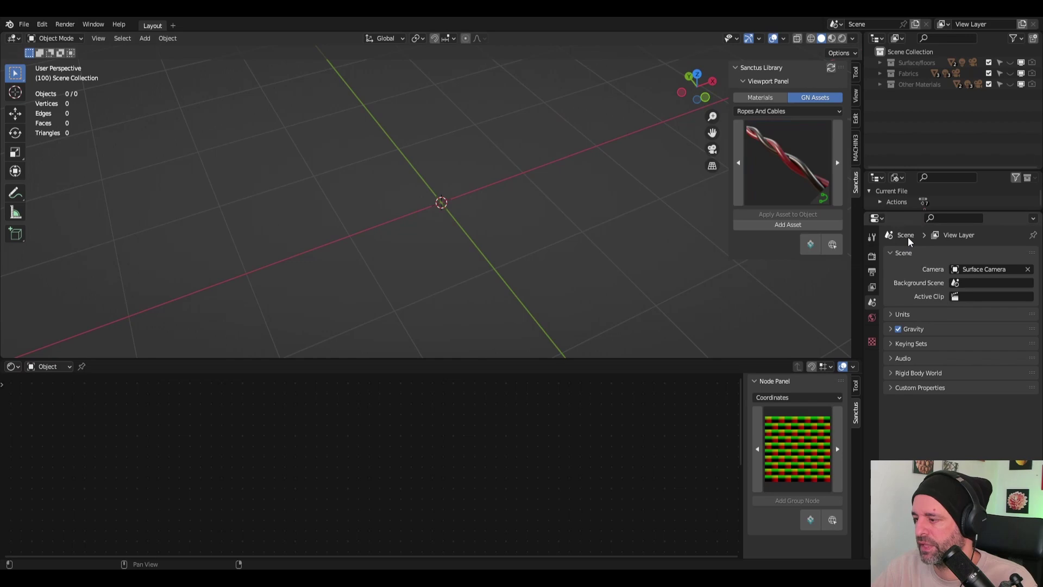
{"action": "middle_click_drag", "start_coordinate": [684, 220], "coordinate": [696, 238]}
{"action": "left_click", "coordinate": [787, 225]}
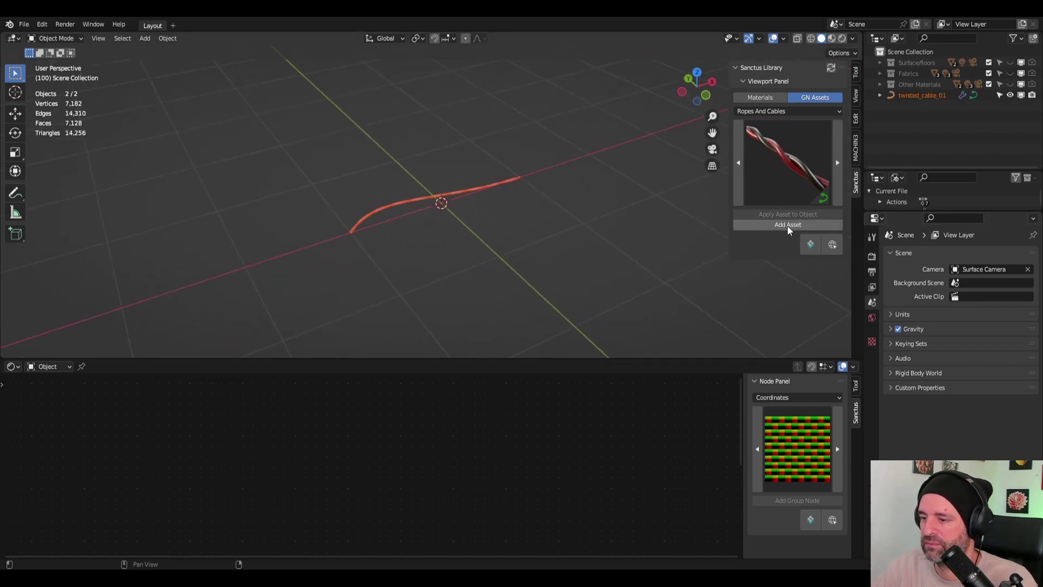
Step: Set the cable's twist to 12.070 and raise the strand count to 5
{"action": "mouse_move", "coordinate": [788, 226]}
{"action": "middle_mouse_down"}
{"action": "mouse_move", "coordinate": [521, 224]}
{"action": "mouse_move", "coordinate": [492, 252]}
{"action": "mouse_move", "coordinate": [497, 228]}
{"action": "middle_mouse_up"}
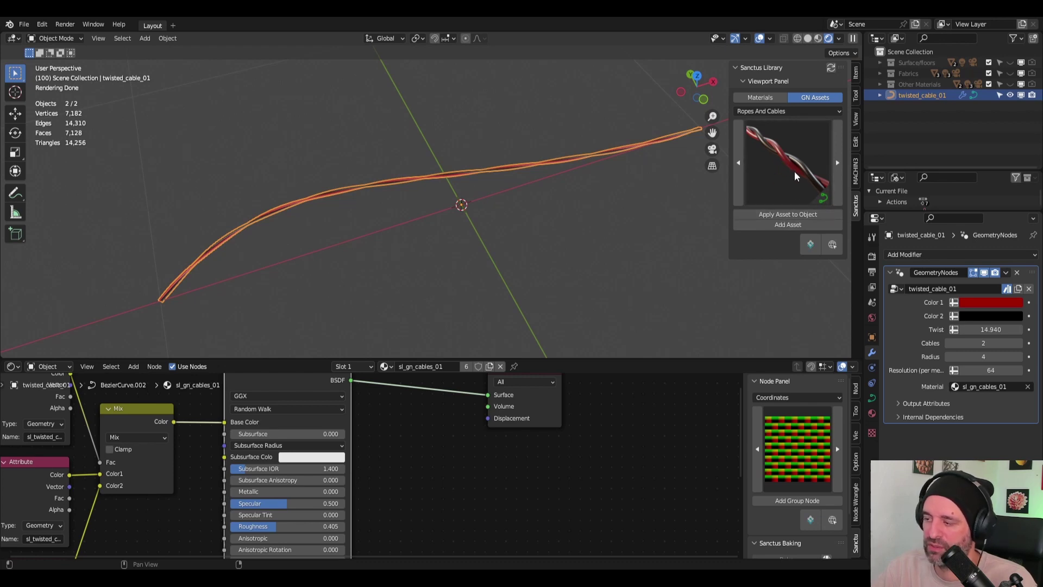
{"action": "middle_click_drag", "start_coordinate": [653, 225], "coordinate": [572, 200]}
{"action": "left_click", "coordinate": [571, 201]}
{"action": "scroll", "coordinate": [565, 197], "scroll_direction": "up", "scroll_amount": 2}
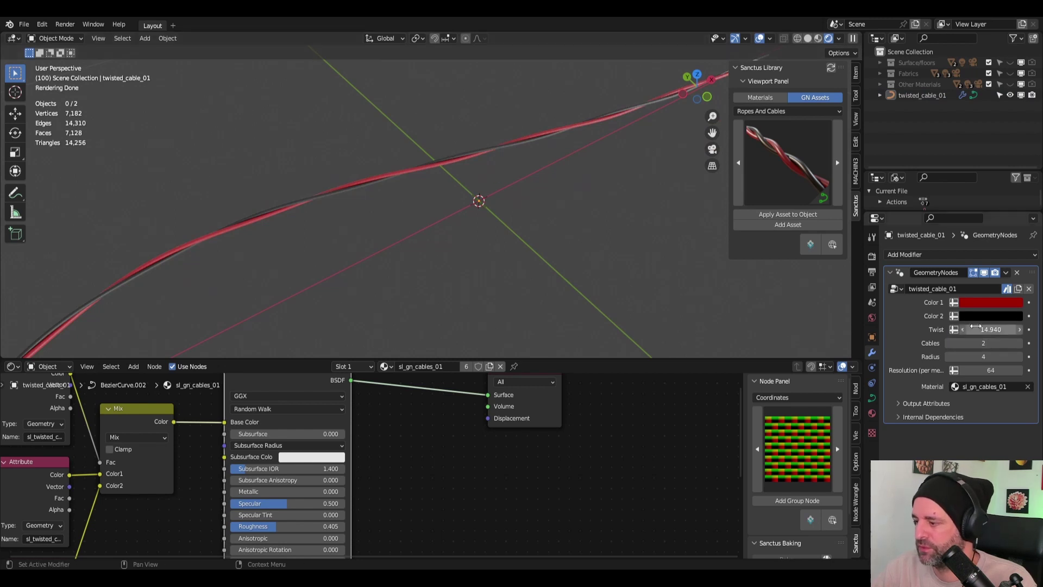
{"action": "mouse_move", "coordinate": [987, 329]}
{"action": "left_mouse_down"}
{"action": "mouse_move", "coordinate": [1000, 329]}
{"action": "mouse_move", "coordinate": [978, 329]}
{"action": "left_mouse_up"}
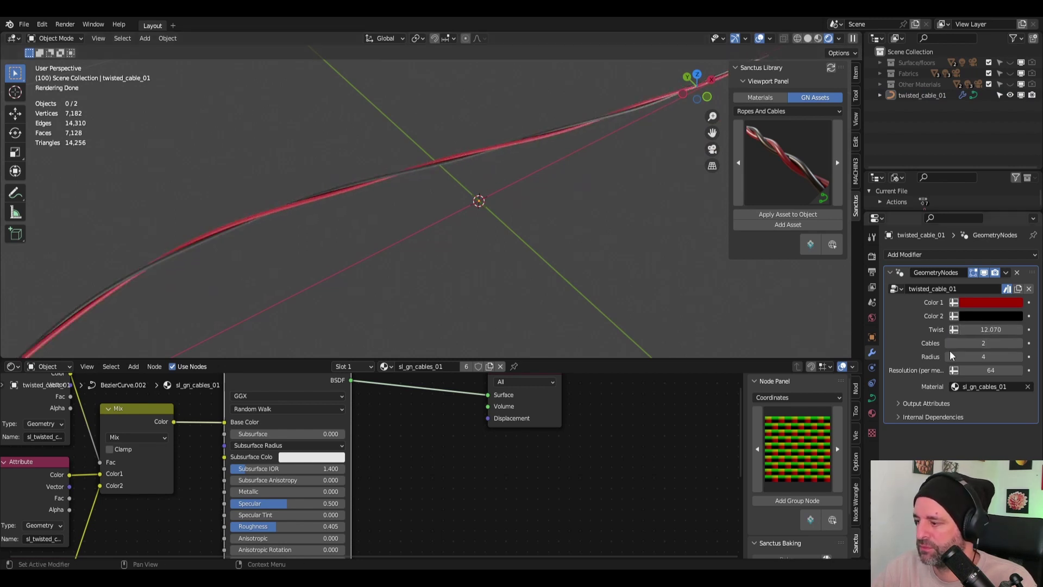
{"action": "left_click", "coordinate": [1019, 344]}
{"action": "left_click", "coordinate": [1020, 343]}
{"action": "left_click", "coordinate": [1019, 344]}
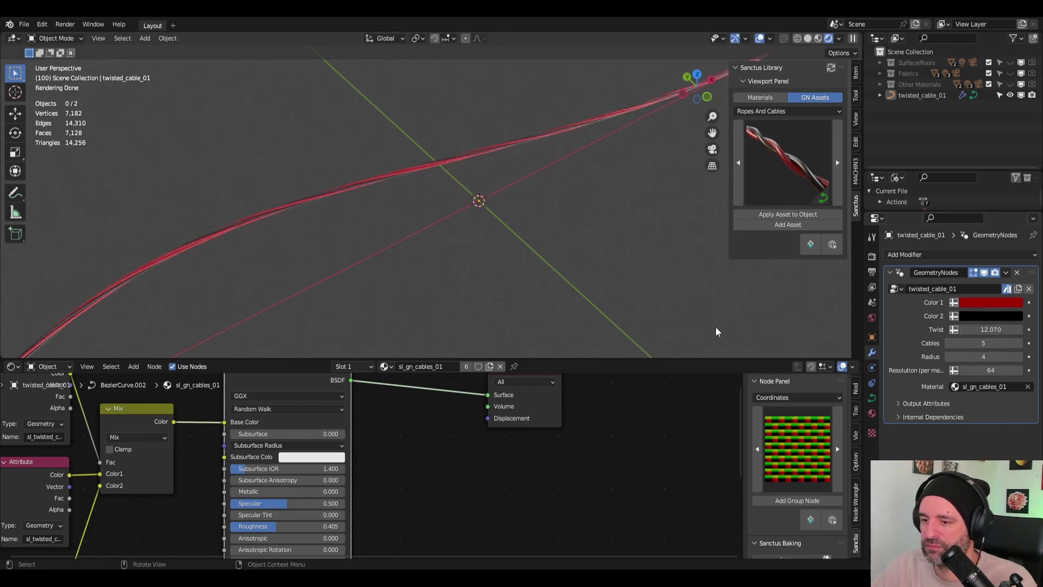
Step: Set the cable radius to 5 and change Color 1 from red to blue
{"action": "middle_click_drag", "start_coordinate": [715, 332], "coordinate": [575, 275]}
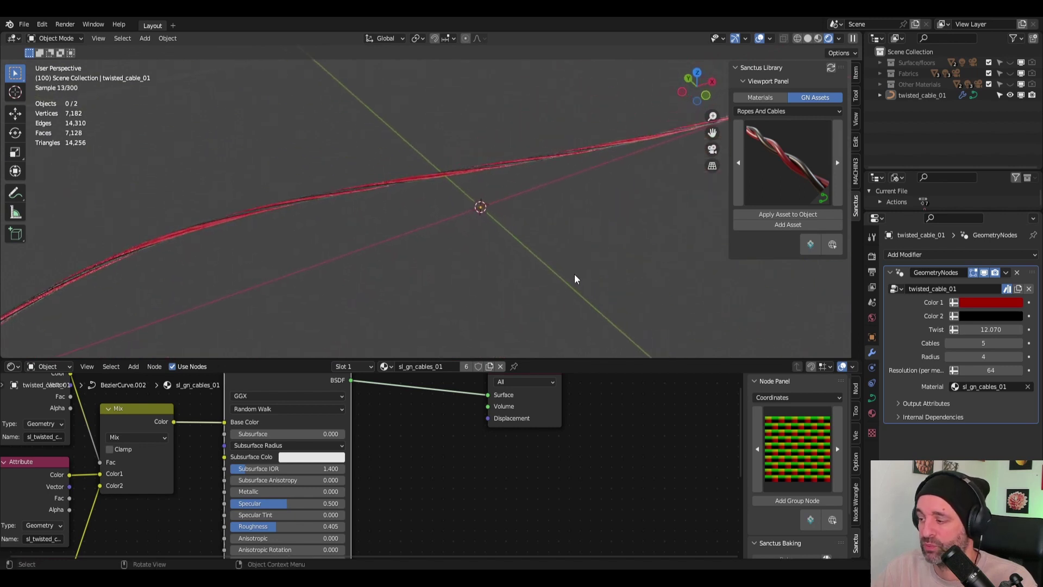
{"action": "left_click", "coordinate": [1000, 357]}
{"action": "type", "text": "30"}
{"action": "key", "text": "Return"}
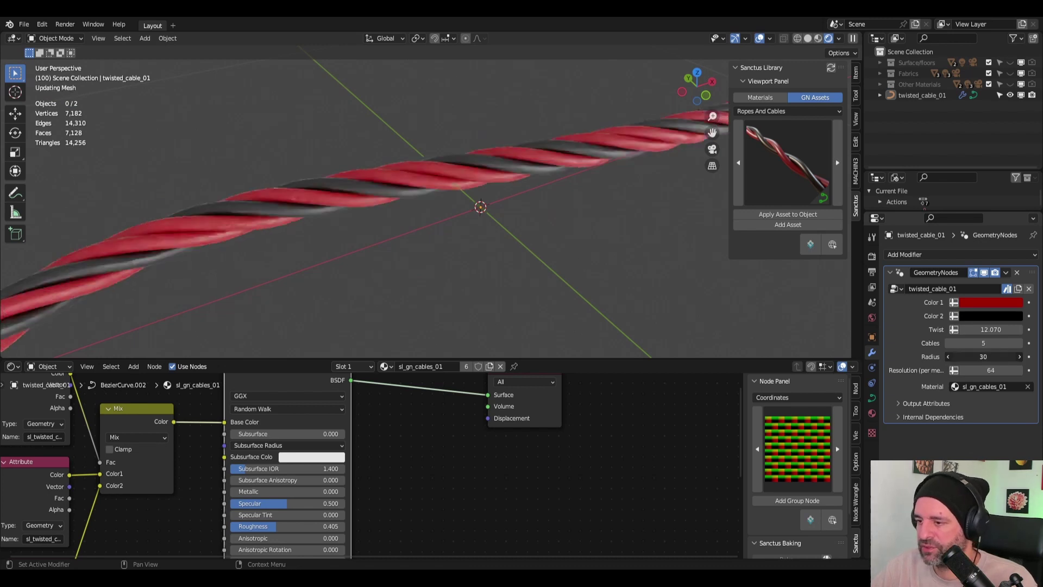
{"action": "left_click_drag", "start_coordinate": [1000, 357], "coordinate": [945, 357]}
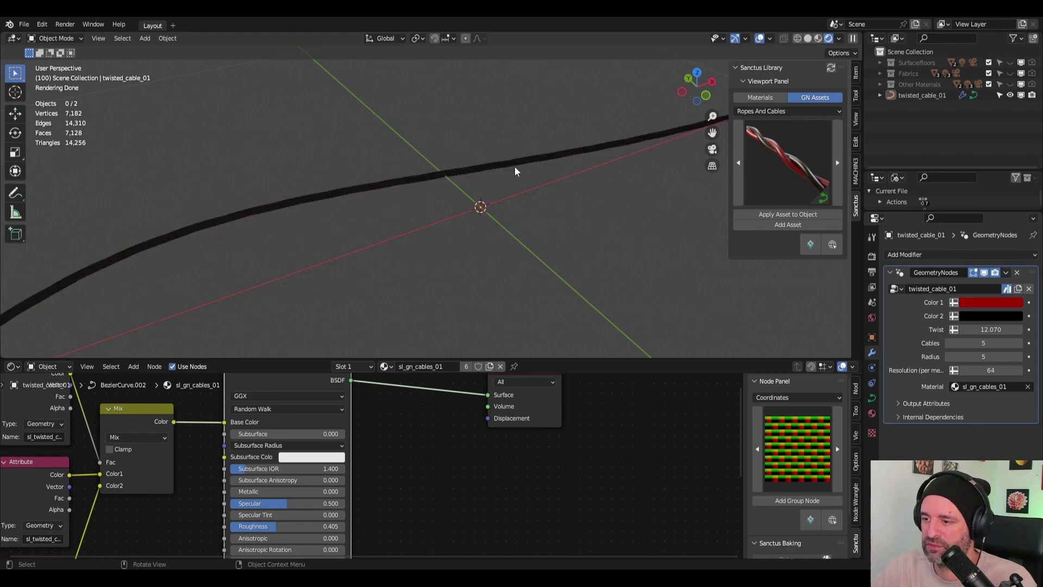
{"action": "middle_click_drag", "start_coordinate": [612, 252], "coordinate": [582, 225]}
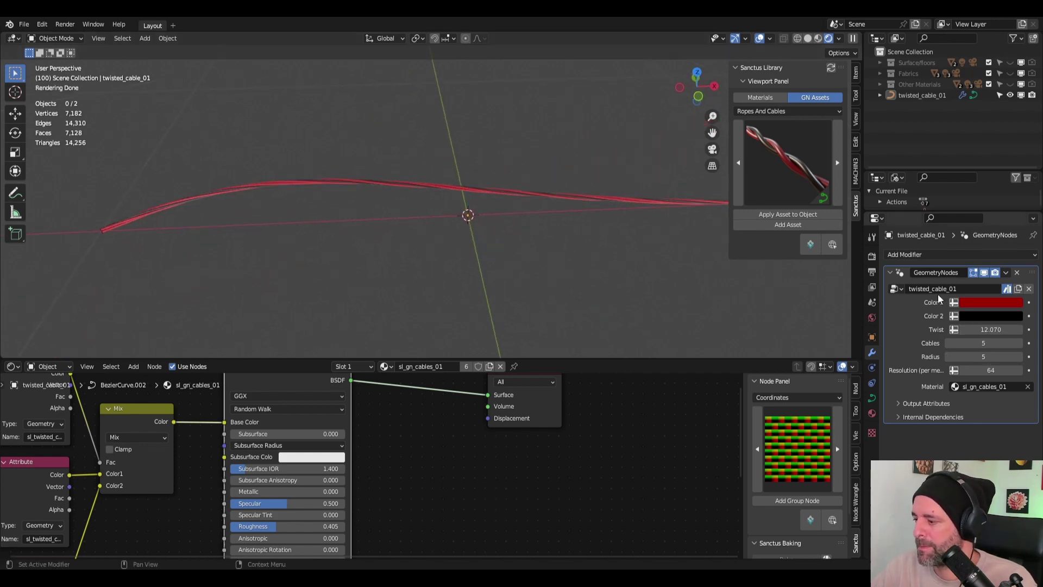
{"action": "left_click", "coordinate": [976, 303]}
{"action": "left_click_drag", "start_coordinate": [947, 188], "coordinate": [962, 170]}
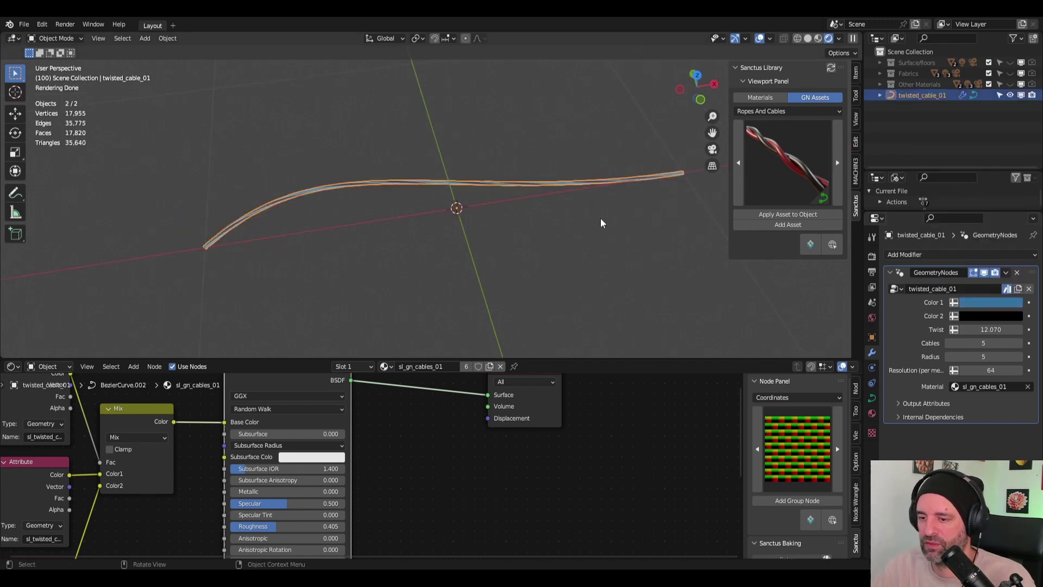
Step: Draw two extra freehand strands into the twisted cable in Edit Mode
{"action": "key", "text": "Tab"}
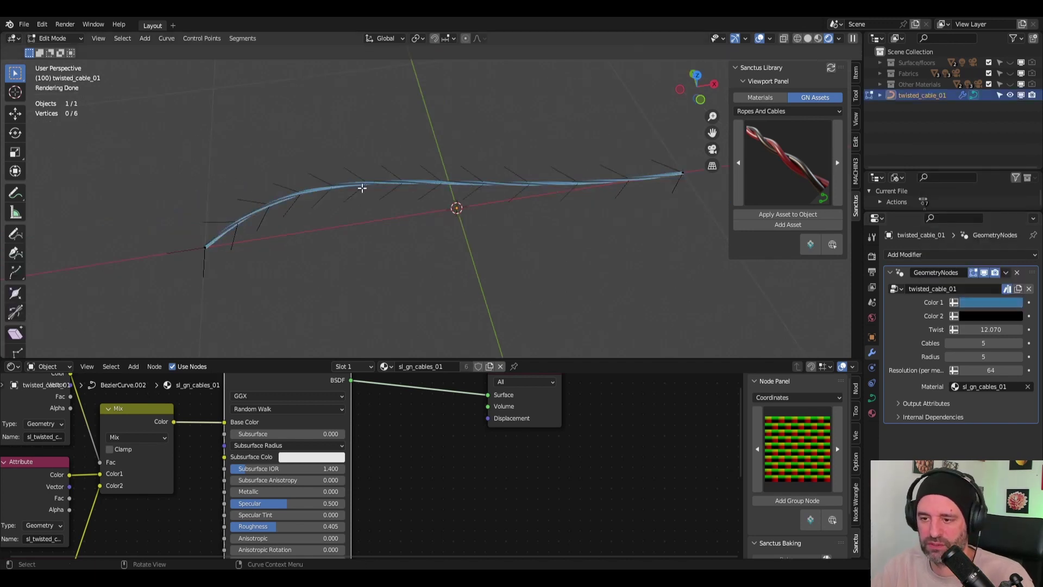
{"action": "left_click", "coordinate": [16, 234]}
{"action": "mouse_move", "coordinate": [342, 279]}
{"action": "left_mouse_down"}
{"action": "mouse_move", "coordinate": [438, 140]}
{"action": "mouse_move", "coordinate": [658, 182]}
{"action": "left_mouse_up"}
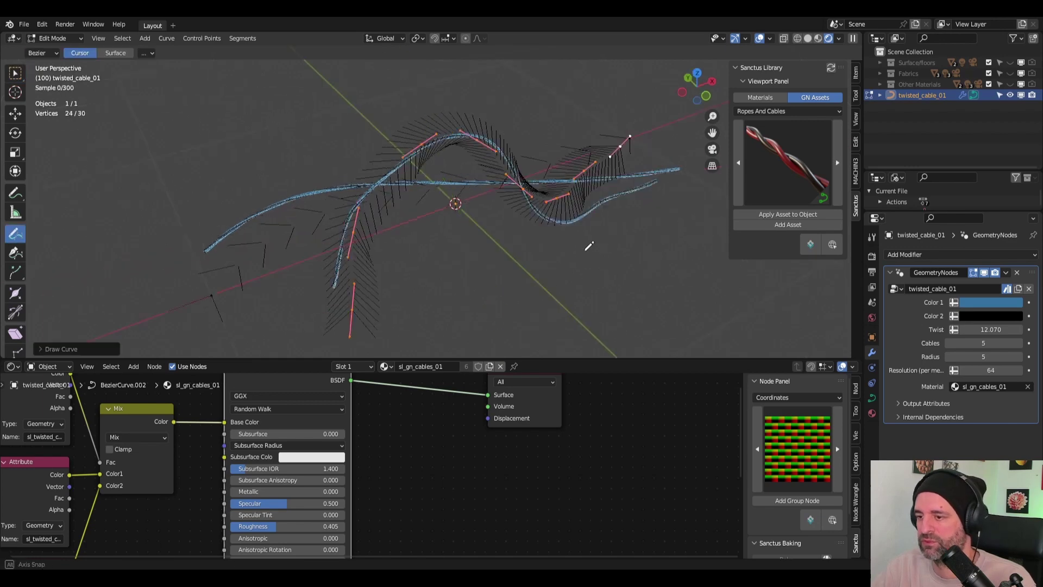
{"action": "mouse_move", "coordinate": [587, 248]}
{"action": "middle_mouse_down"}
{"action": "mouse_move", "coordinate": [614, 238]}
{"action": "mouse_move", "coordinate": [602, 243]}
{"action": "middle_mouse_up"}
{"action": "mouse_move", "coordinate": [606, 243]}
{"action": "left_mouse_down"}
{"action": "mouse_move", "coordinate": [598, 158]}
{"action": "mouse_move", "coordinate": [372, 83]}
{"action": "left_mouse_up"}
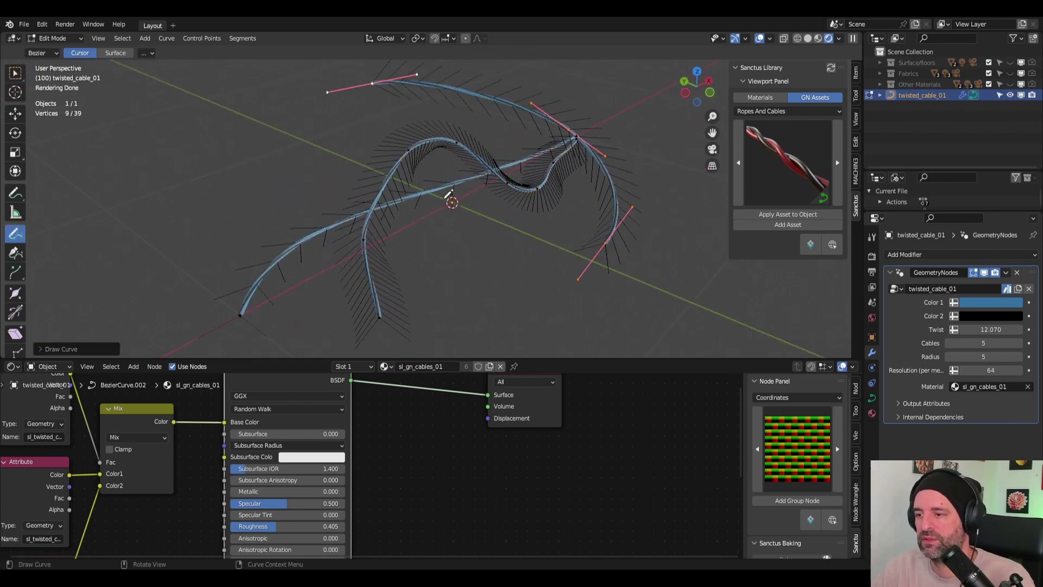
{"action": "key", "text": "Tab"}
Step: Delete the twisted cable object, leaving the scene empty
{"action": "key", "text": "Delete"}
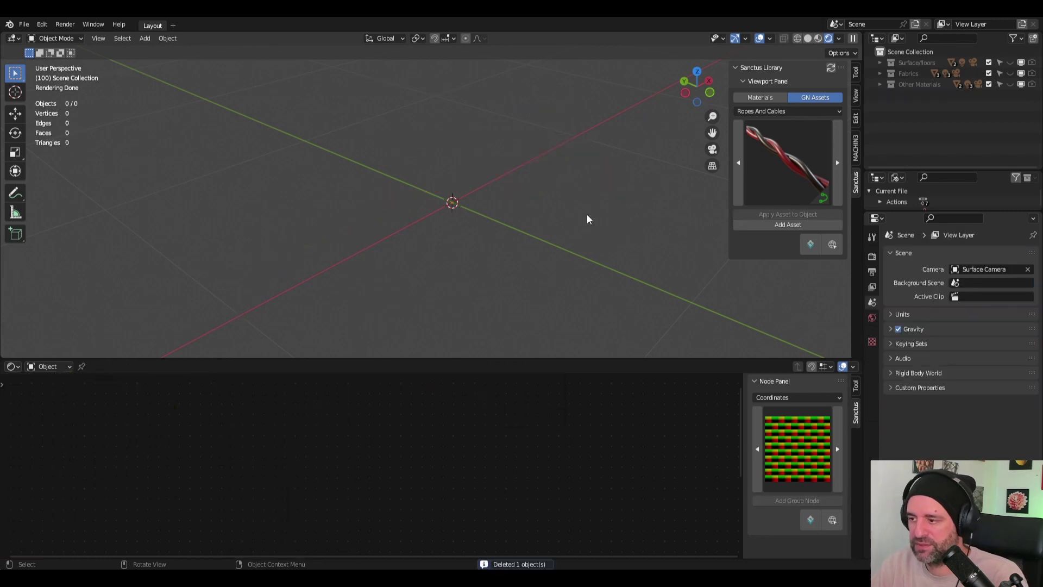
{"action": "middle_click_drag", "start_coordinate": [587, 214], "coordinate": [788, 148]}
{"action": "left_click", "coordinate": [789, 152]}
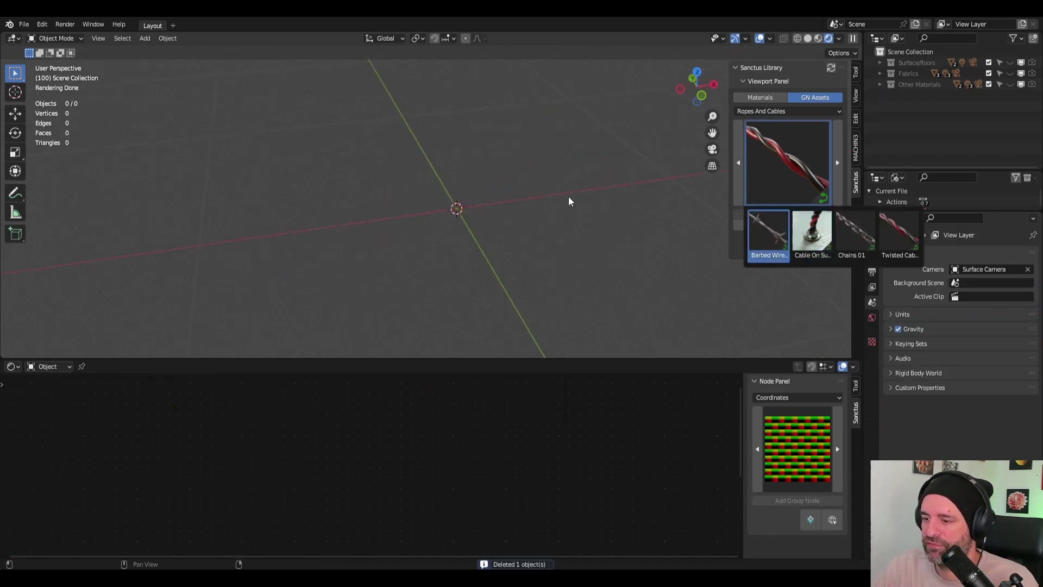
{"action": "middle_click_drag", "start_coordinate": [553, 190], "coordinate": [541, 224]}
Step: Add a cube to the empty scene with Shift+A
{"action": "key", "text": "shift+a"}
{"action": "mouse_move", "coordinate": [563, 202]}
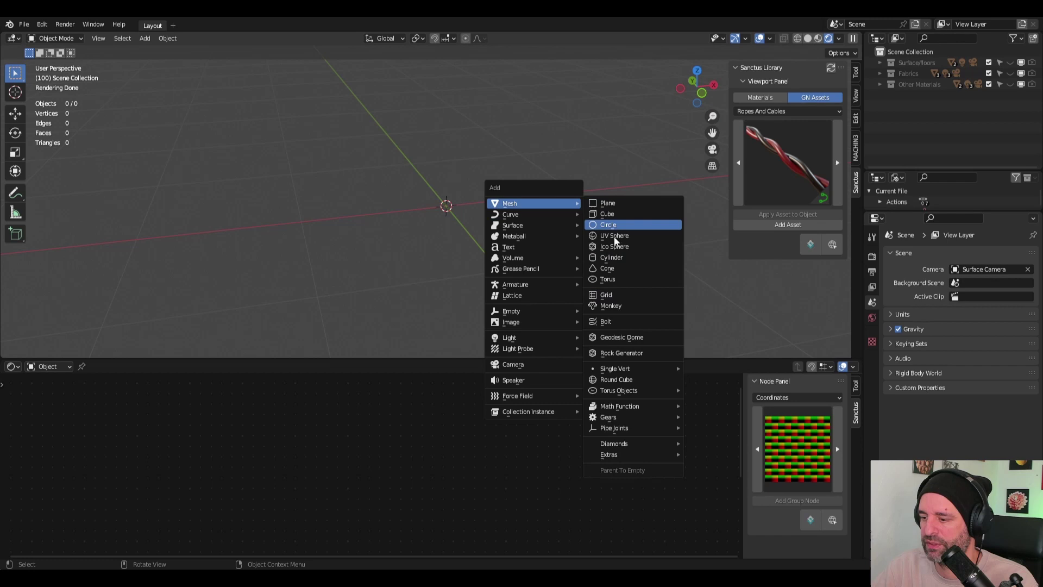
{"action": "left_click", "coordinate": [607, 213]}
{"action": "scroll", "coordinate": [504, 192], "scroll_direction": "down", "scroll_amount": 5}
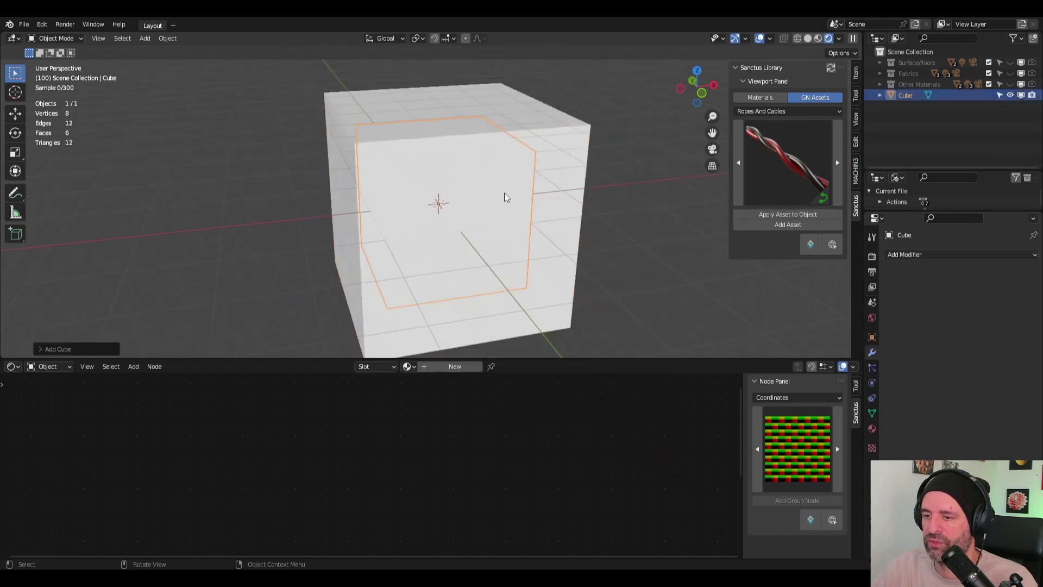
Step: Bevel the cube's edges in Edit Mode, return to Object Mode and deselect it
{"action": "key", "text": "Tab"}
{"action": "key", "text": "ctrl+b"}
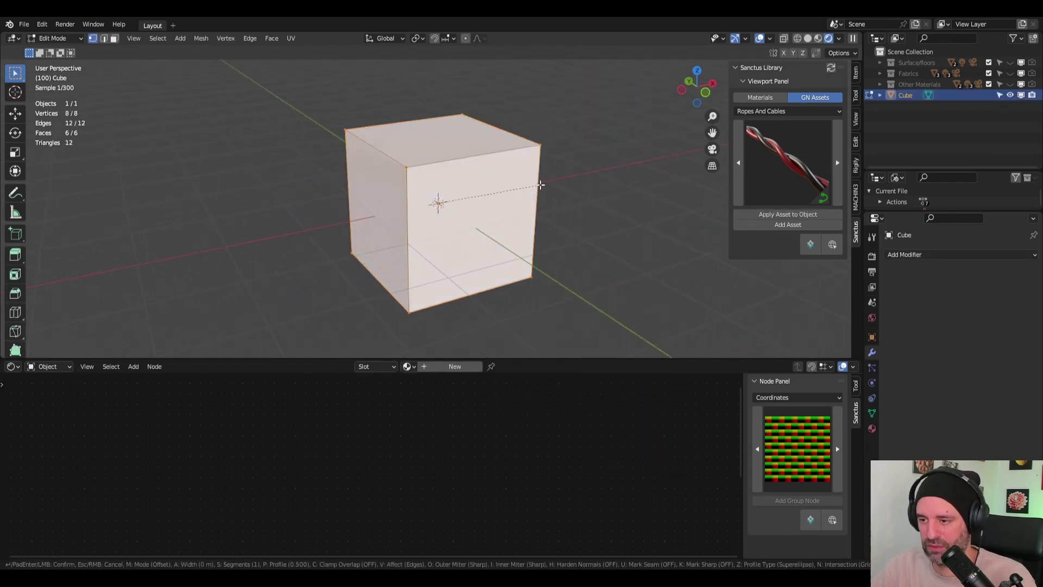
{"action": "left_click", "coordinate": [567, 201]}
{"action": "key", "text": "Tab"}
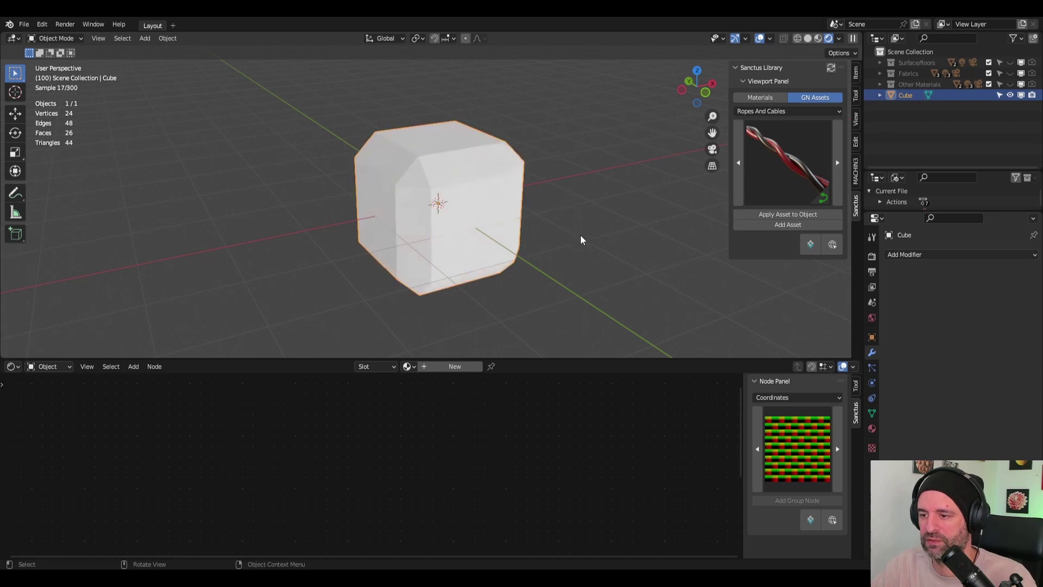
{"action": "left_click", "coordinate": [603, 235]}
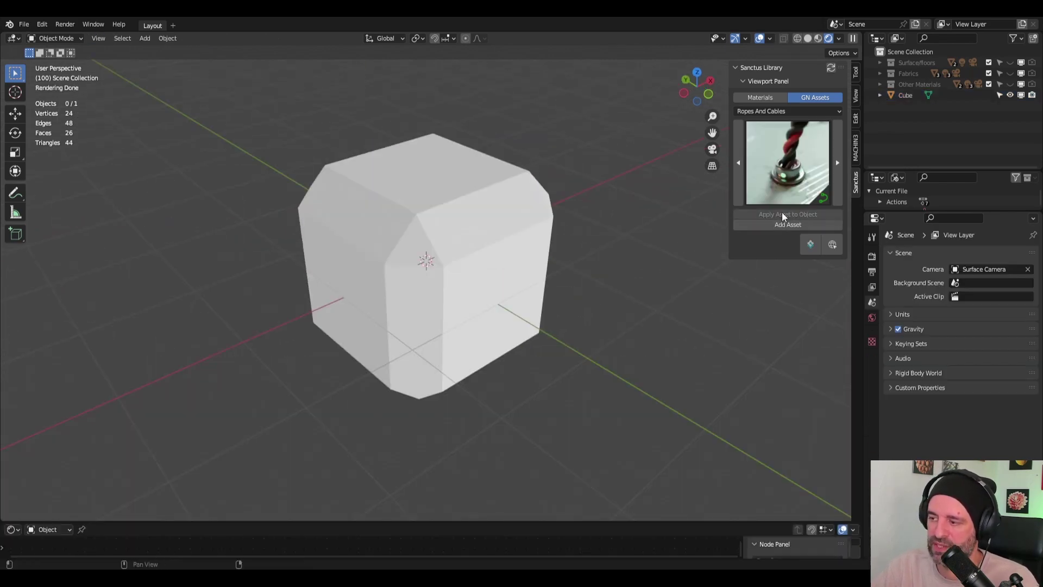
Step: Add the cable_on_surface asset to the scene with the cube
{"action": "left_click", "coordinate": [775, 226]}
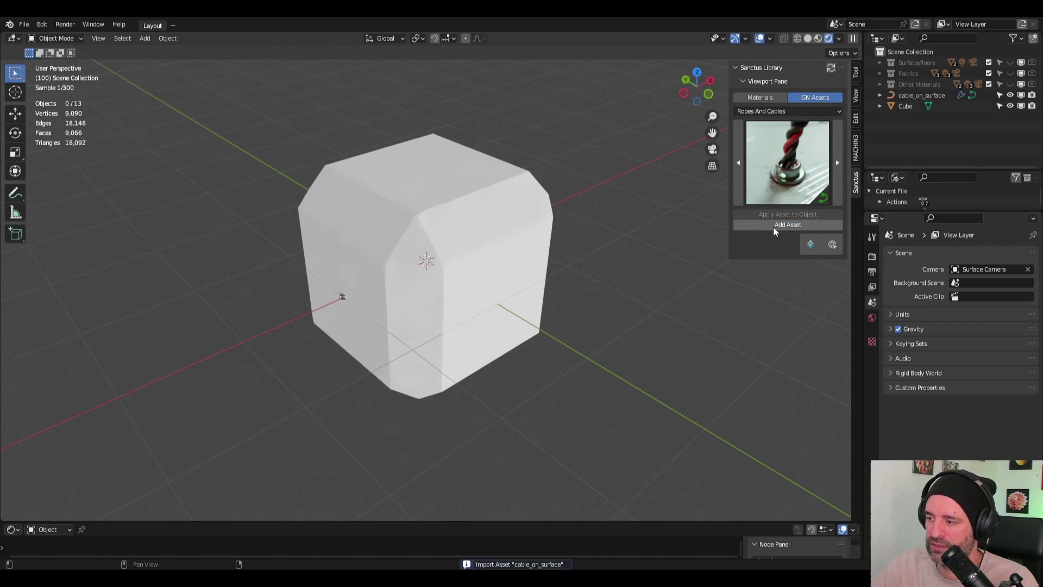
{"action": "scroll", "coordinate": [585, 306], "scroll_direction": "down", "scroll_amount": 2}
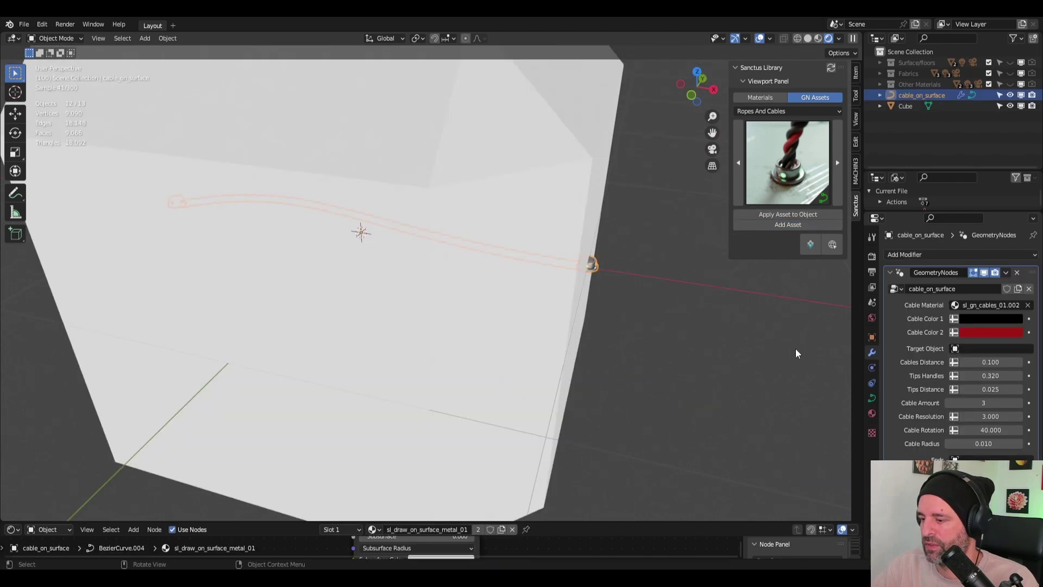
{"action": "middle_click_drag", "start_coordinate": [795, 353], "coordinate": [778, 359]}
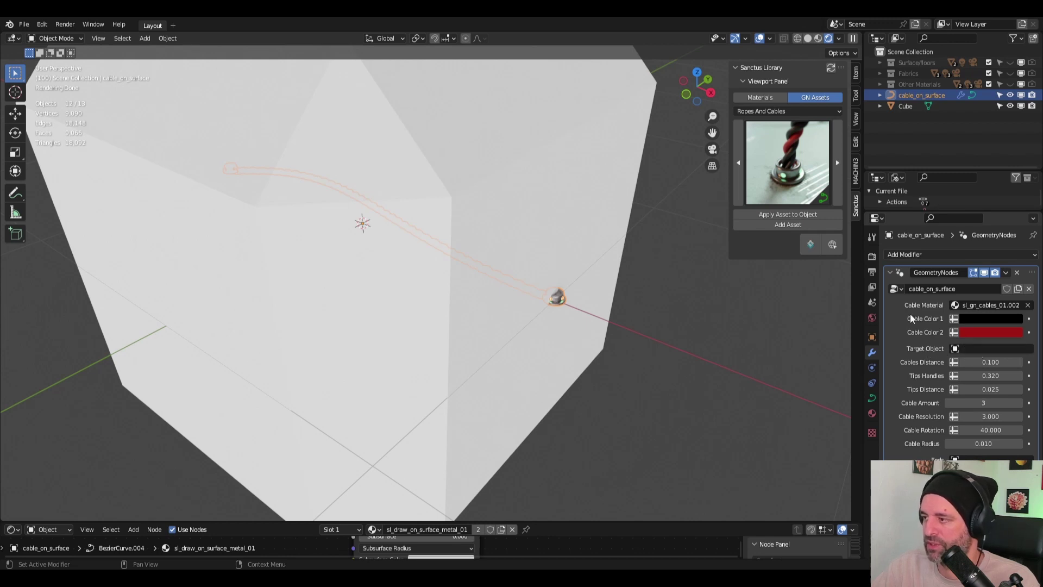
{"action": "scroll", "coordinate": [543, 184], "scroll_direction": "down", "scroll_amount": 3}
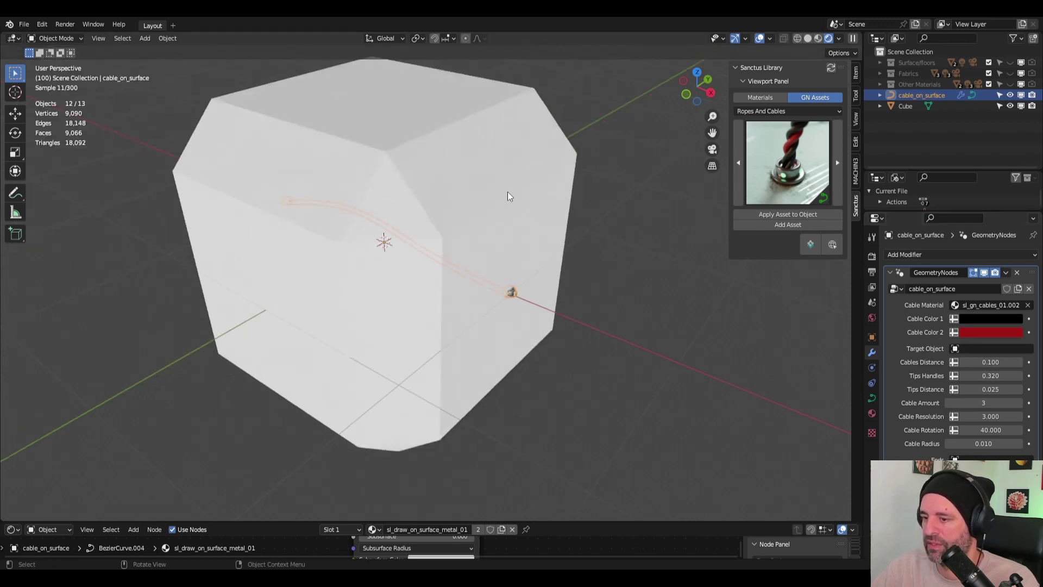
Step: Set the cable's Target Object to Cube and orbit to check it wraps the cube
{"action": "left_click", "coordinate": [978, 350]}
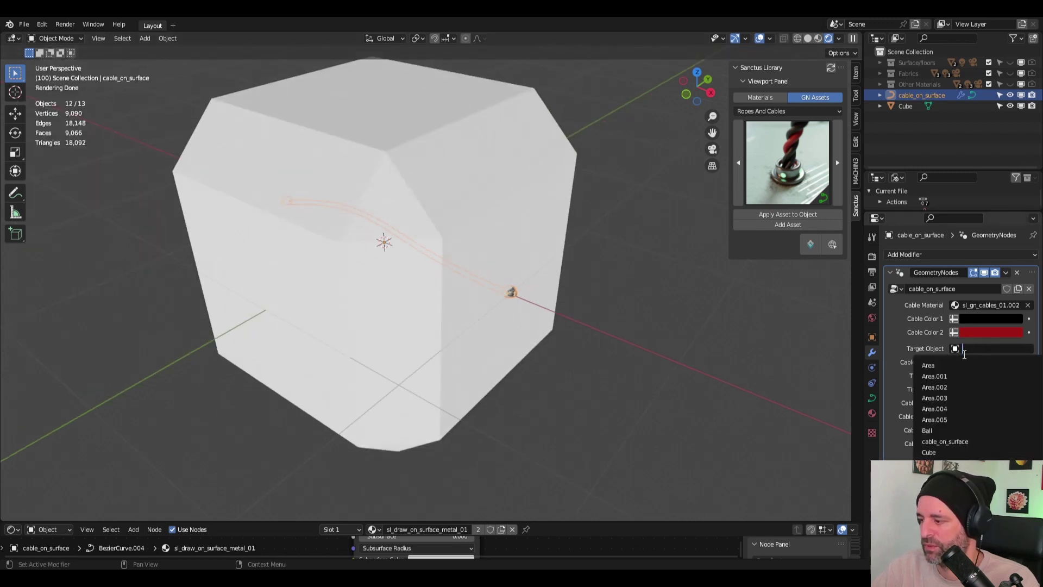
{"action": "left_click", "coordinate": [946, 450]}
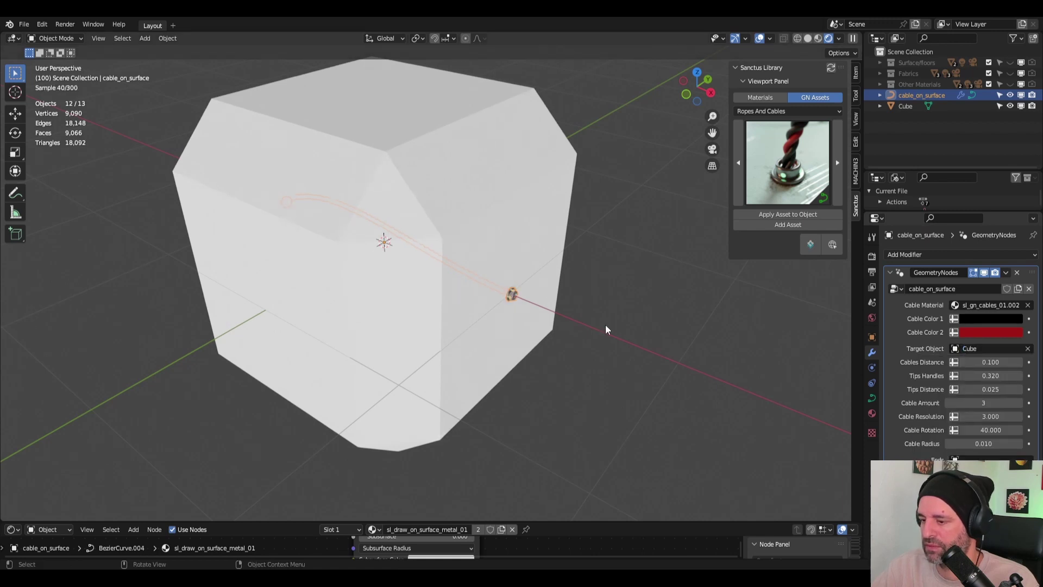
{"action": "scroll", "coordinate": [574, 325], "scroll_direction": "up", "scroll_amount": 4}
{"action": "middle_click_drag", "start_coordinate": [621, 335], "coordinate": [592, 333]}
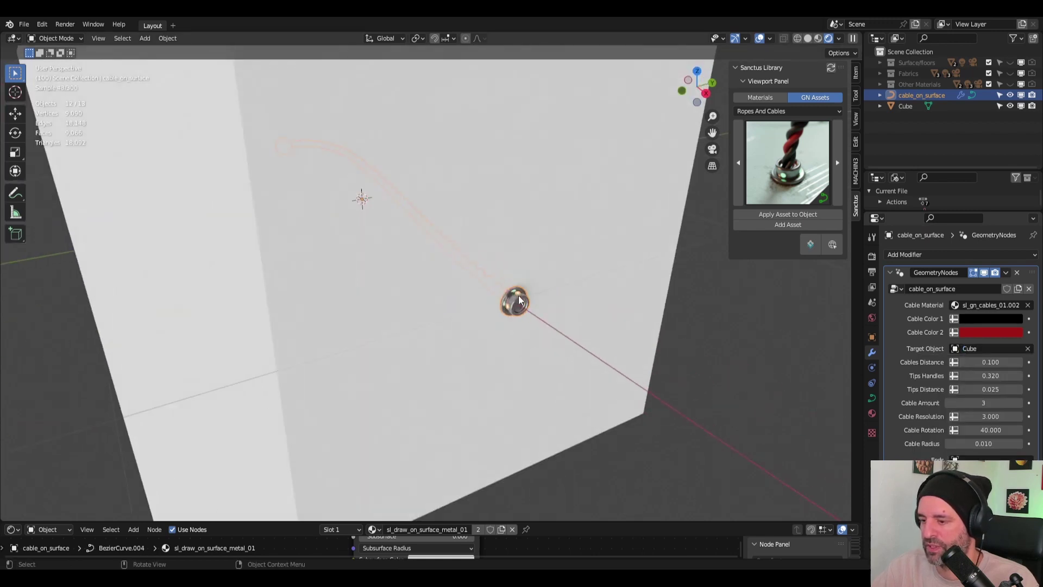
{"action": "scroll", "coordinate": [519, 296], "scroll_direction": "down", "scroll_amount": 6}
{"action": "middle_click_drag", "start_coordinate": [436, 233], "coordinate": [418, 294]}
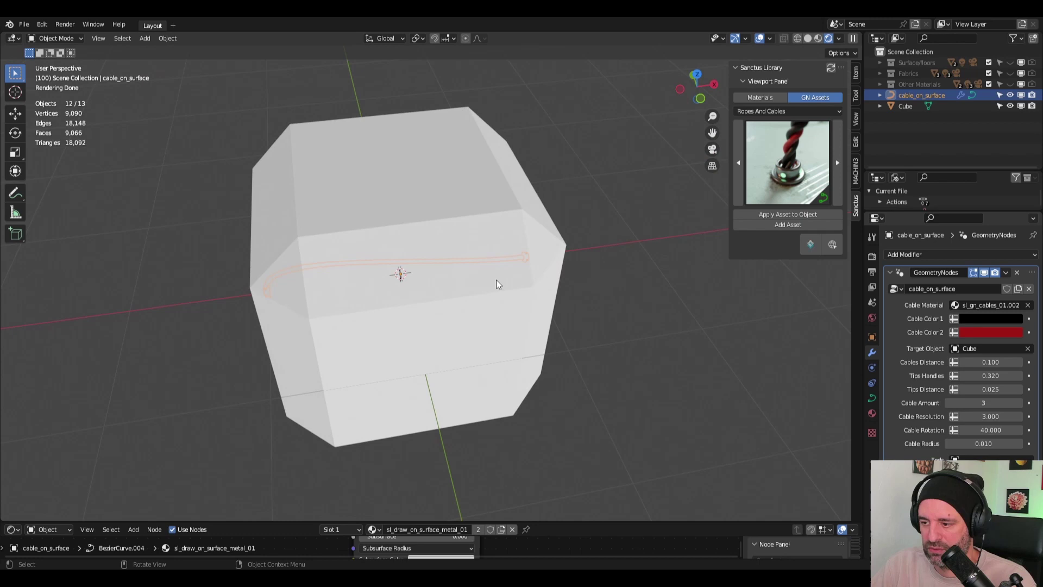
Step: Delete all points of the default cable curve in Edit Mode
{"action": "mouse_move", "coordinate": [496, 279]}
{"action": "middle_mouse_down"}
{"action": "mouse_move", "coordinate": [536, 305]}
{"action": "mouse_move", "coordinate": [557, 302]}
{"action": "middle_mouse_up"}
{"action": "key", "text": "Tab"}
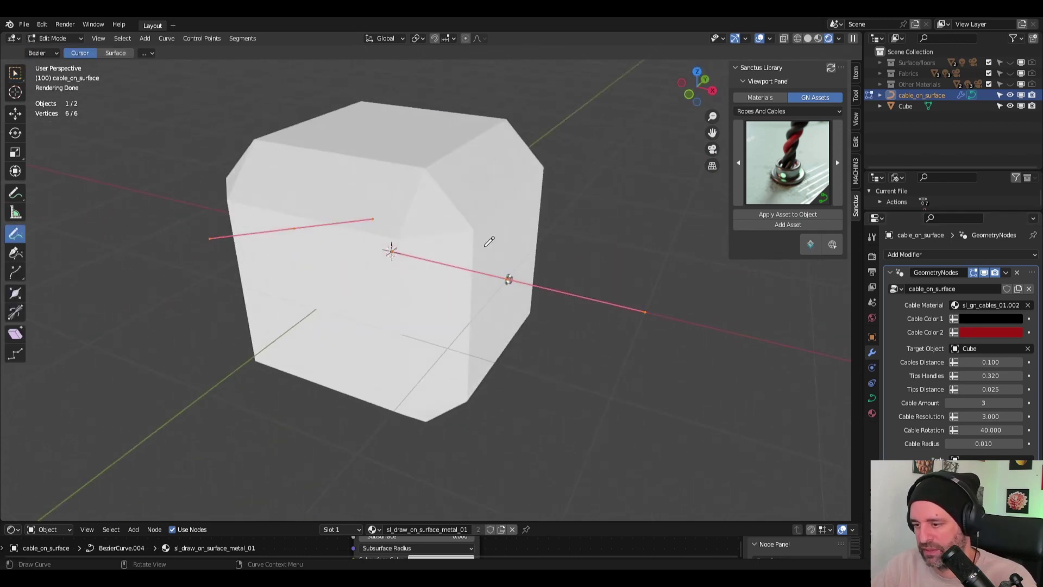
{"action": "key", "text": "x"}
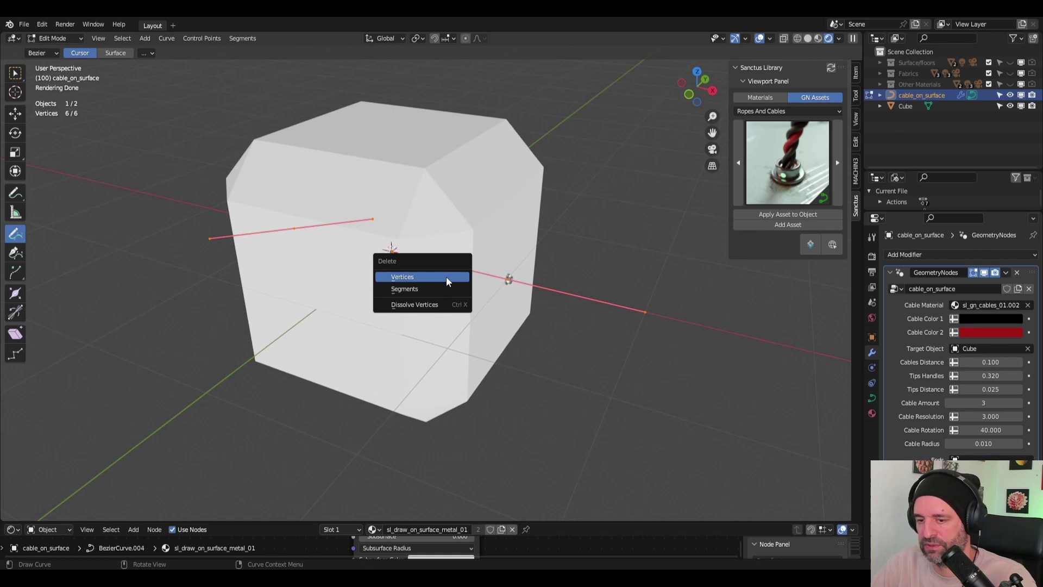
{"action": "left_click", "coordinate": [445, 276]}
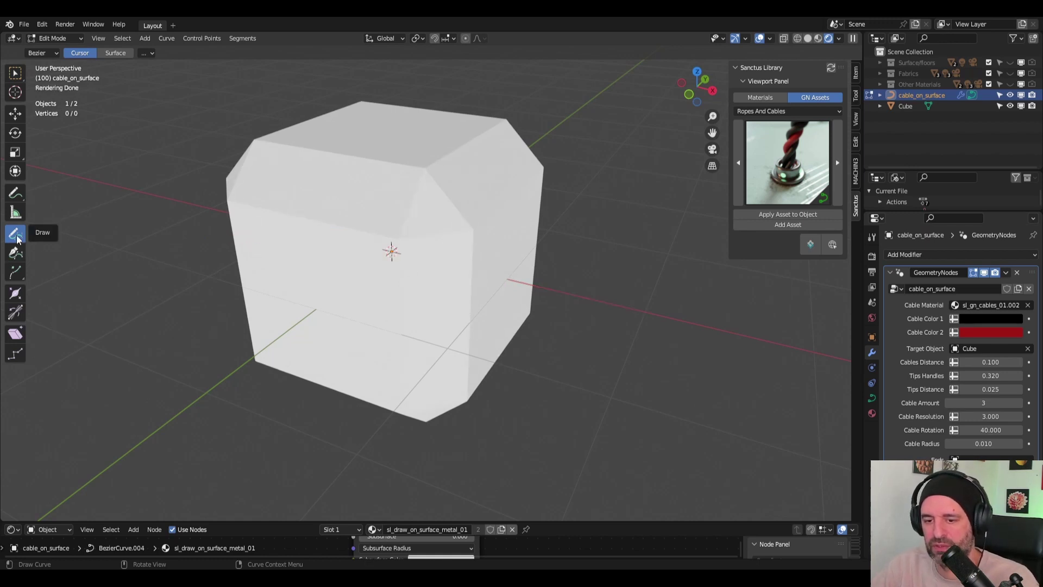
Step: Set Draw depth to Surface and draw a red-and-black cable across the cube's top face
{"action": "middle_click_drag", "start_coordinate": [501, 238], "coordinate": [146, 77]}
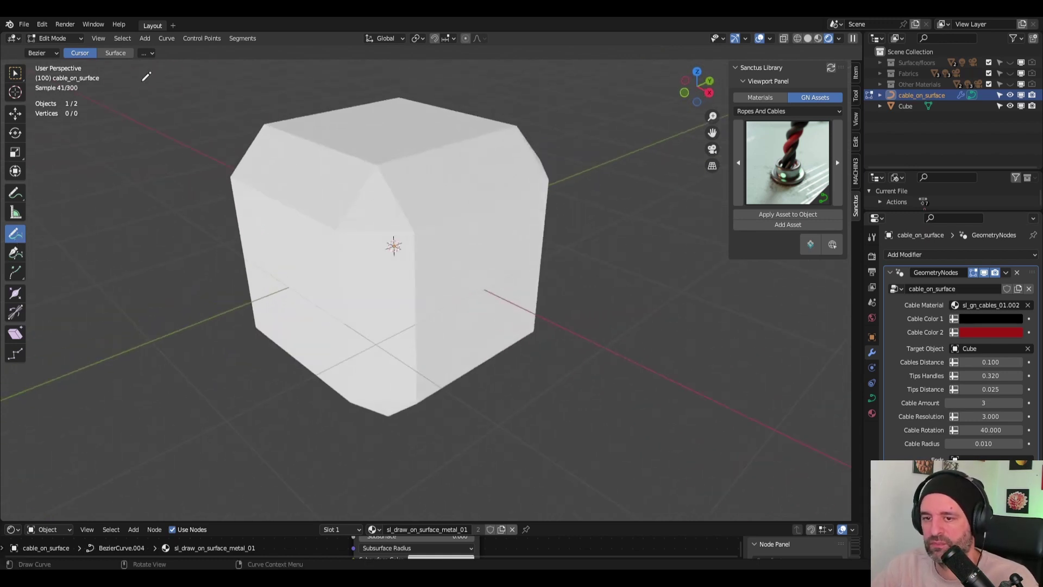
{"action": "left_click", "coordinate": [114, 53]}
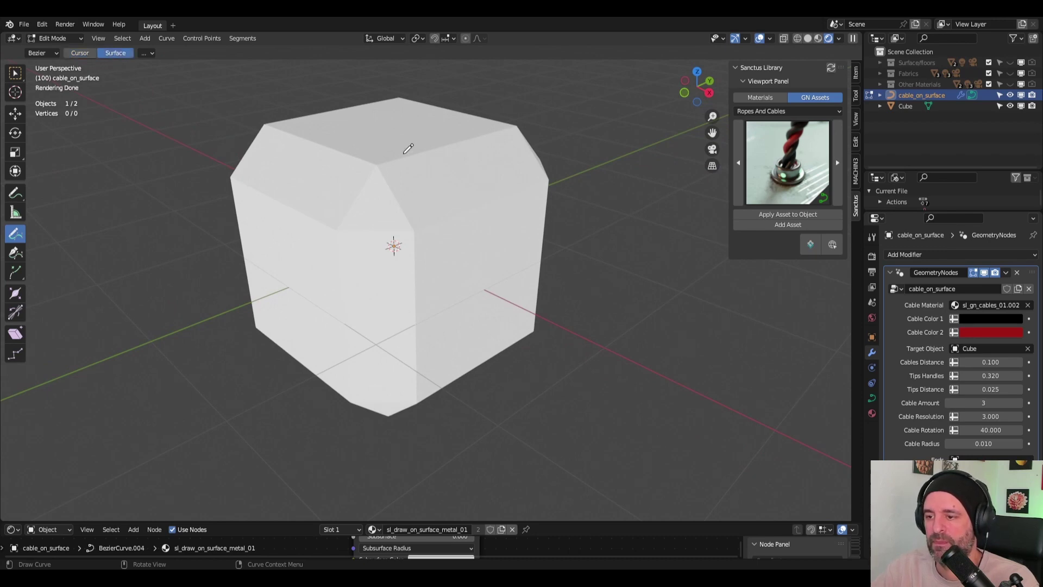
{"action": "middle_click_drag", "start_coordinate": [408, 148], "coordinate": [424, 158]}
{"action": "middle_click_drag", "start_coordinate": [495, 235], "coordinate": [450, 183]}
{"action": "middle_click_drag", "start_coordinate": [409, 144], "coordinate": [446, 166]}
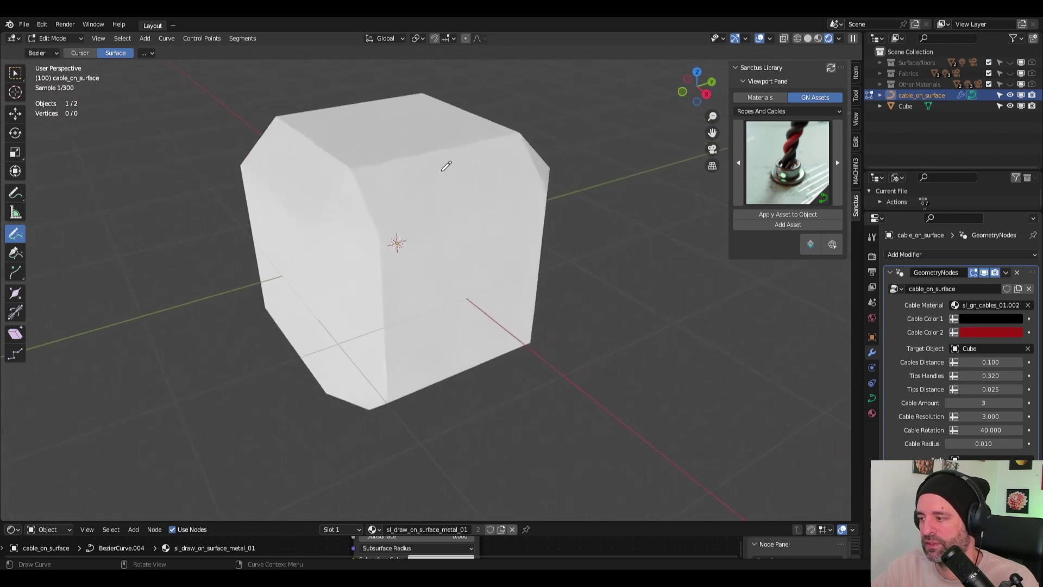
{"action": "middle_click_drag", "start_coordinate": [521, 183], "coordinate": [471, 143]}
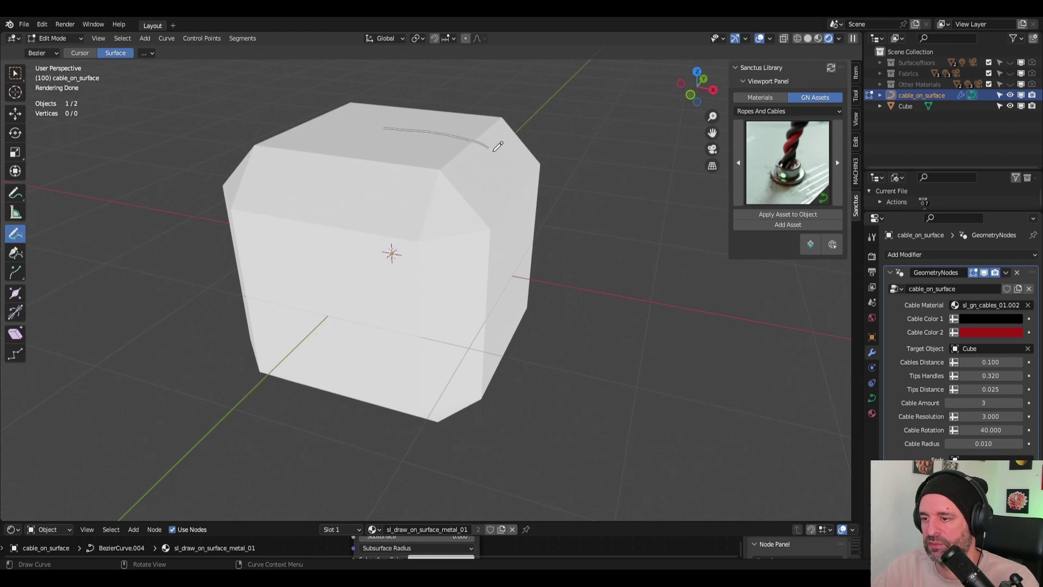
{"action": "left_click_drag", "start_coordinate": [505, 168], "coordinate": [508, 172]}
{"action": "mouse_move", "coordinate": [604, 257]}
{"action": "middle_mouse_down"}
{"action": "mouse_move", "coordinate": [519, 243]}
{"action": "mouse_move", "coordinate": [426, 246]}
{"action": "middle_mouse_up"}
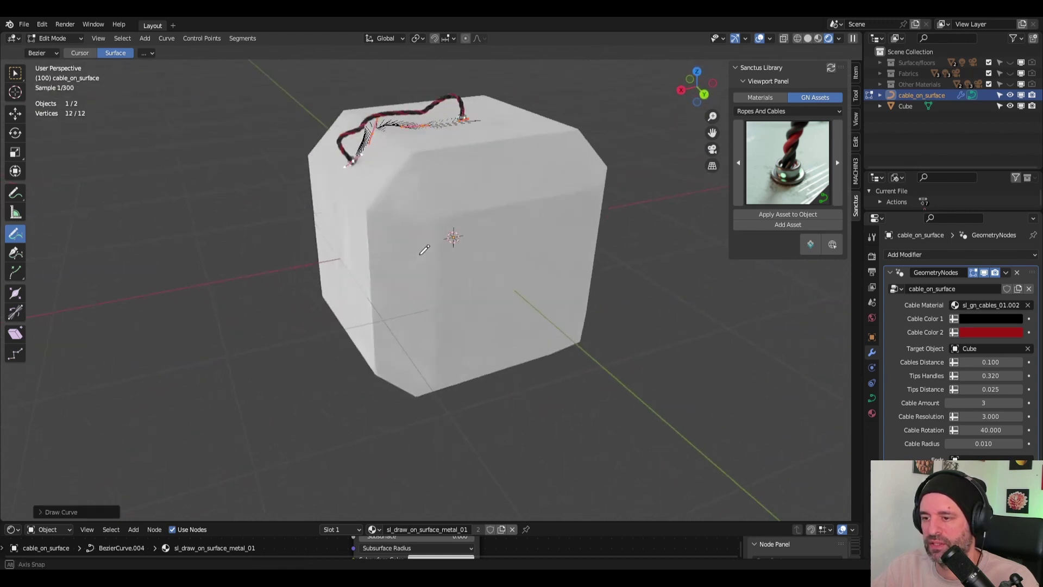
Step: Hide the viewport overlays and draw a second cable on the cube
{"action": "left_click", "coordinate": [759, 38]}
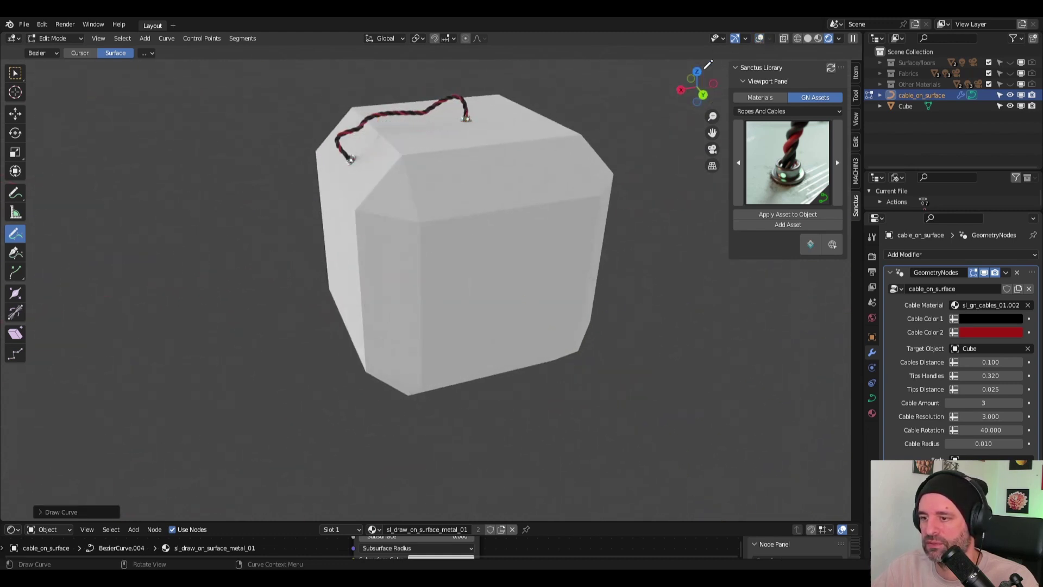
{"action": "scroll", "coordinate": [529, 219], "scroll_direction": "up", "scroll_amount": 6}
{"action": "scroll", "coordinate": [529, 219], "scroll_direction": "down", "scroll_amount": 6}
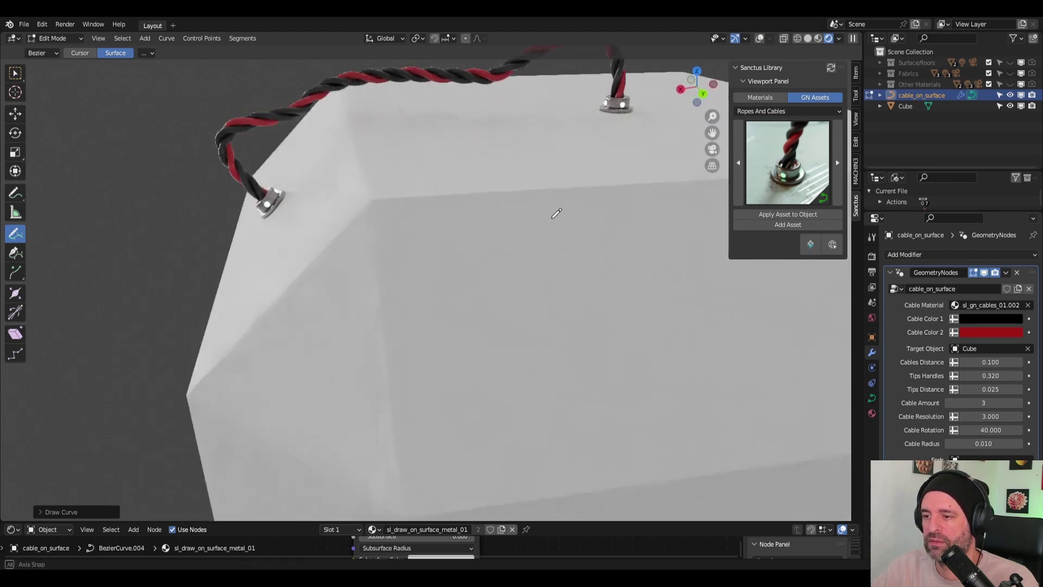
{"action": "middle_click_drag", "start_coordinate": [559, 210], "coordinate": [503, 201]}
{"action": "left_click_drag", "start_coordinate": [543, 340], "coordinate": [545, 345]}
{"action": "mouse_move", "coordinate": [517, 365]}
{"action": "middle_mouse_down"}
{"action": "mouse_move", "coordinate": [548, 354]}
{"action": "mouse_move", "coordinate": [396, 324]}
{"action": "middle_mouse_up"}
Step: Draw a U-shaped cable on the front face, set Cables Distance to 0.120, and adjust cable radius
{"action": "mouse_move", "coordinate": [364, 283]}
{"action": "left_mouse_down"}
{"action": "mouse_move", "coordinate": [379, 375]}
{"action": "mouse_move", "coordinate": [492, 284]}
{"action": "left_mouse_up"}
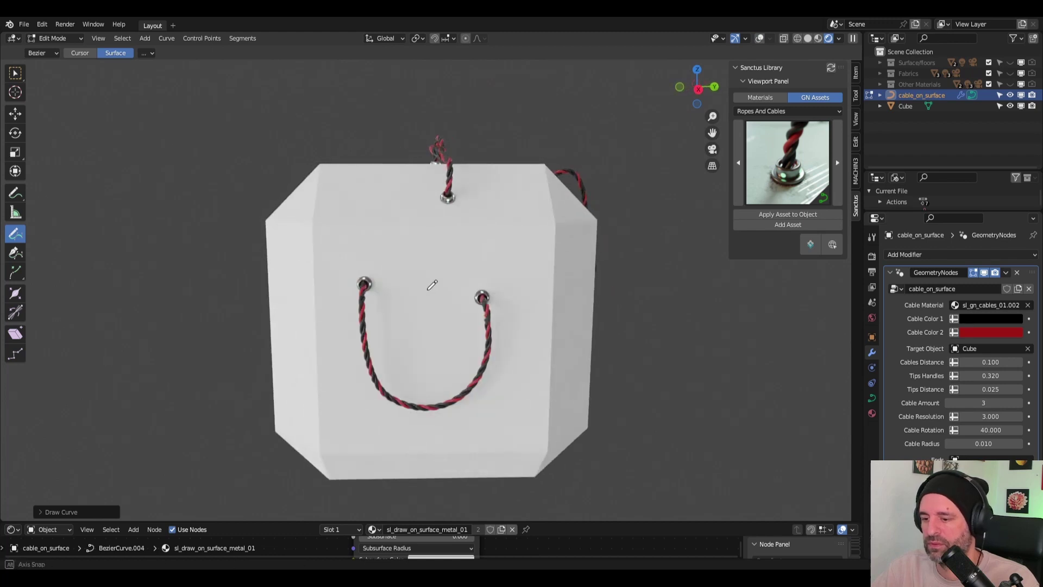
{"action": "mouse_move", "coordinate": [431, 284]}
{"action": "middle_mouse_down"}
{"action": "mouse_move", "coordinate": [500, 279]}
{"action": "mouse_move", "coordinate": [523, 260]}
{"action": "mouse_move", "coordinate": [625, 283]}
{"action": "middle_mouse_up"}
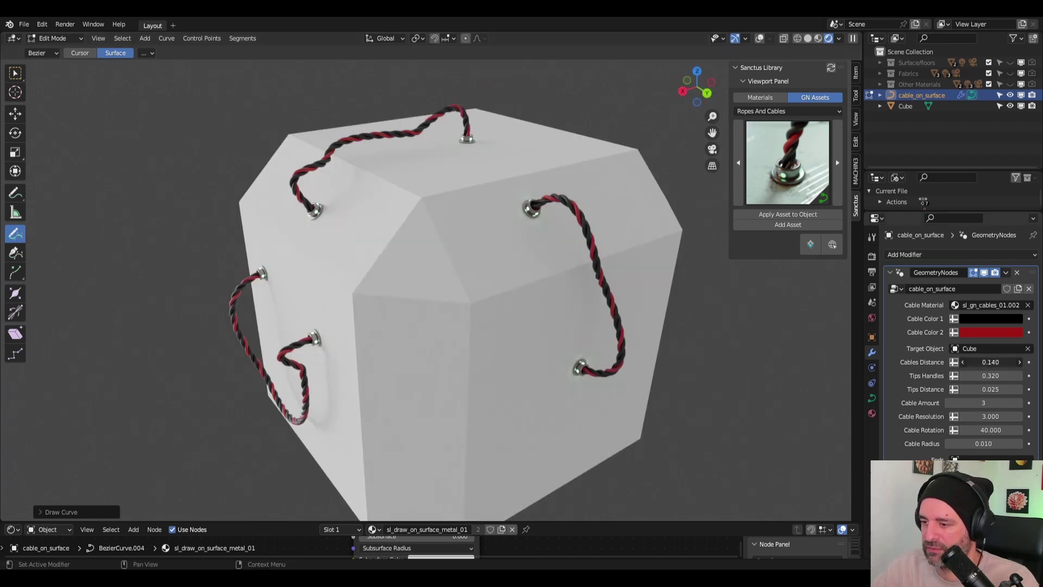
{"action": "left_click_drag", "start_coordinate": [991, 362], "coordinate": [970, 389]}
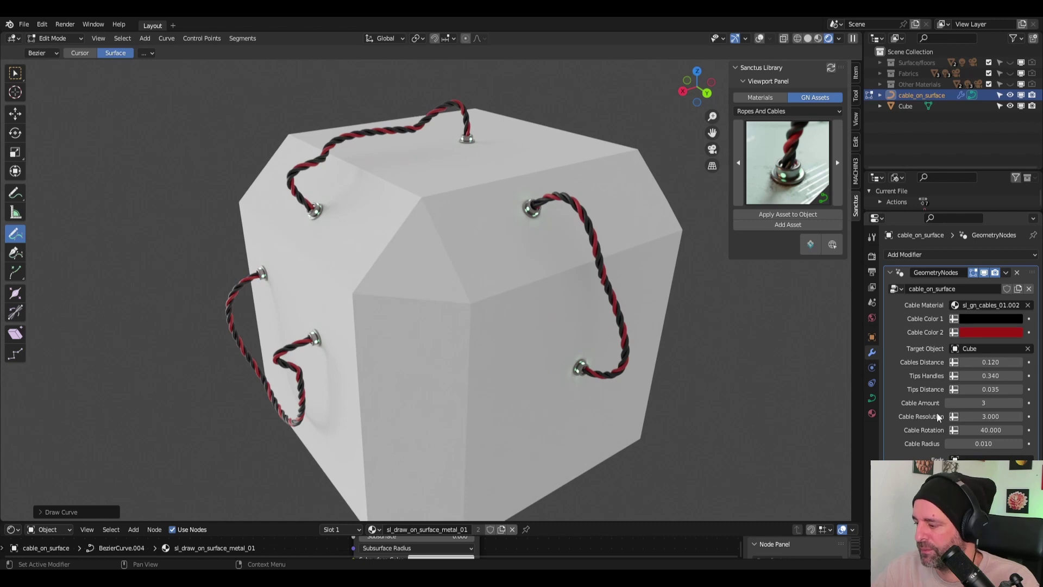
{"action": "mouse_move", "coordinate": [984, 443]}
{"action": "left_mouse_down"}
{"action": "mouse_move", "coordinate": [1022, 443]}
{"action": "mouse_move", "coordinate": [978, 443]}
{"action": "left_mouse_up"}
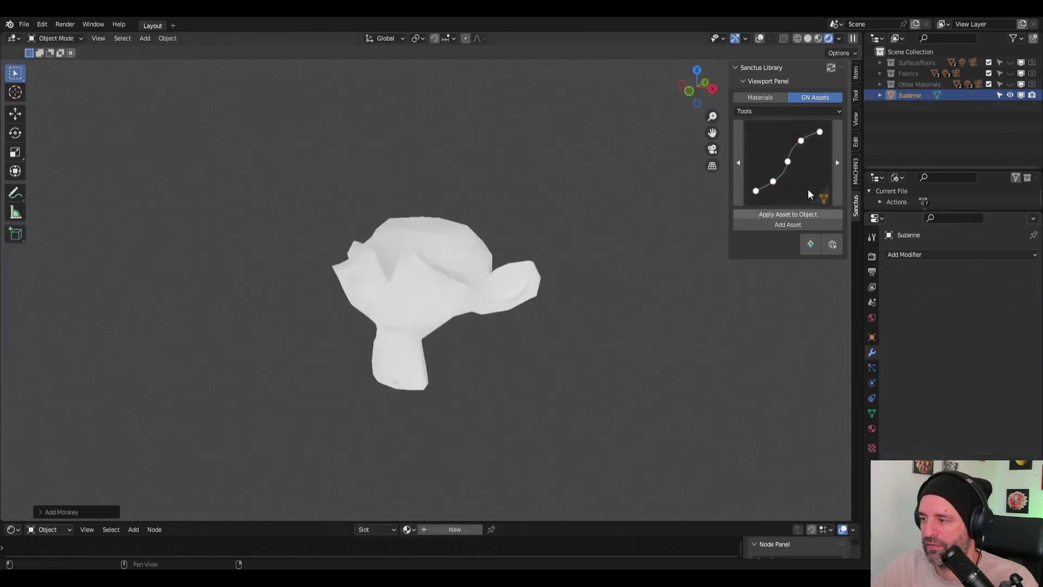
Step: Apply the Turntable Linear asset to Suzanne for a 0–360° Z spin over 100 frames
{"action": "left_click", "coordinate": [807, 185]}
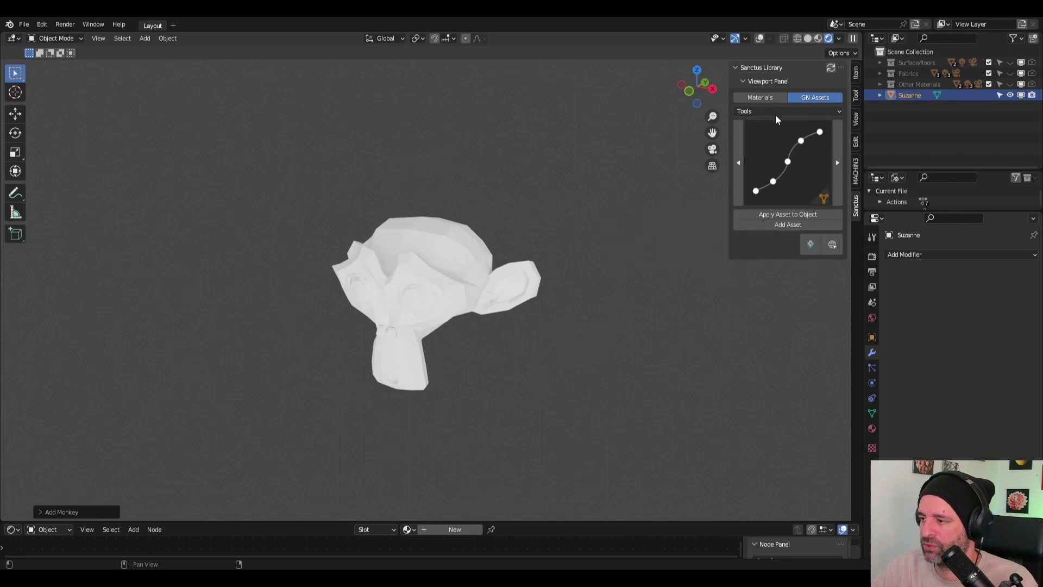
{"action": "left_click", "coordinate": [777, 170]}
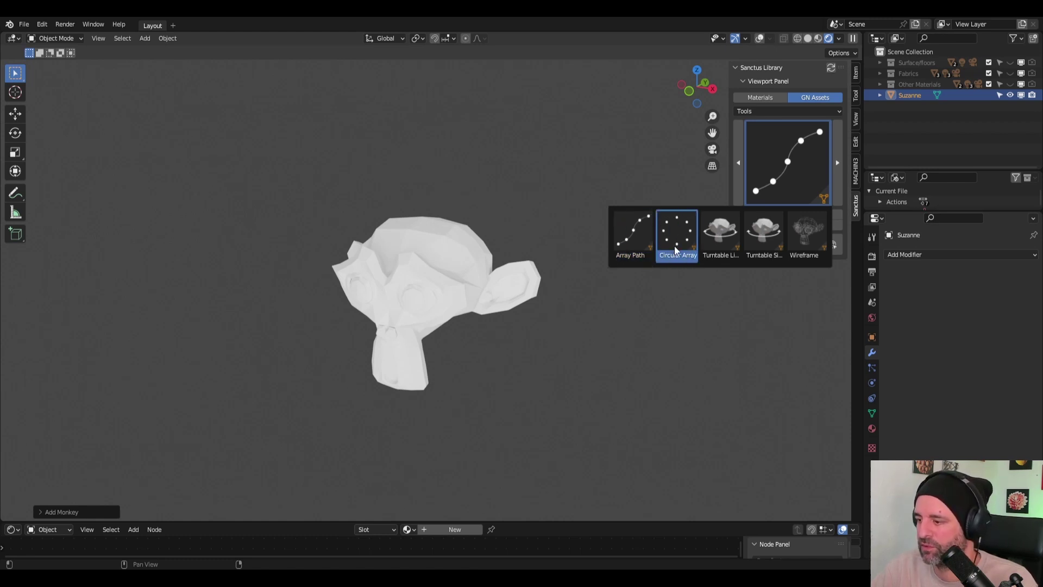
{"action": "left_click", "coordinate": [724, 237]}
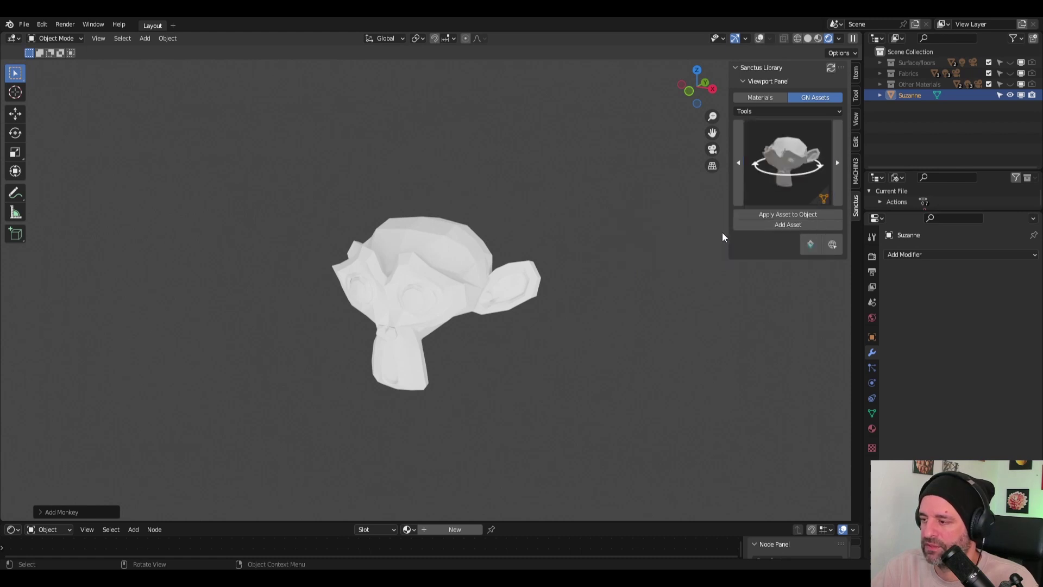
{"action": "left_click", "coordinate": [797, 215]}
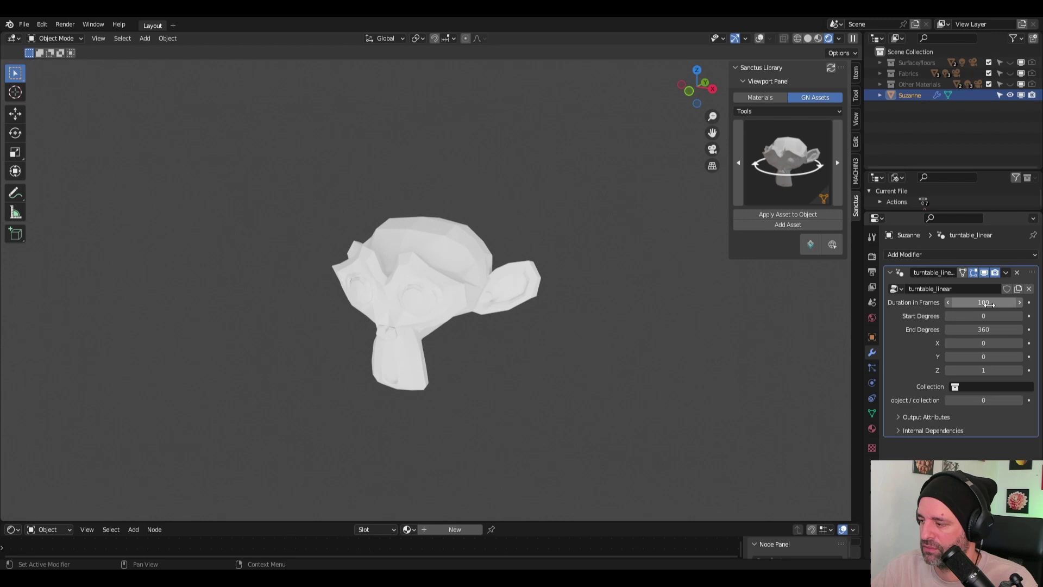
Step: Turn the bottom area into an enlarged Timeline editor
{"action": "left_click", "coordinate": [13, 529]}
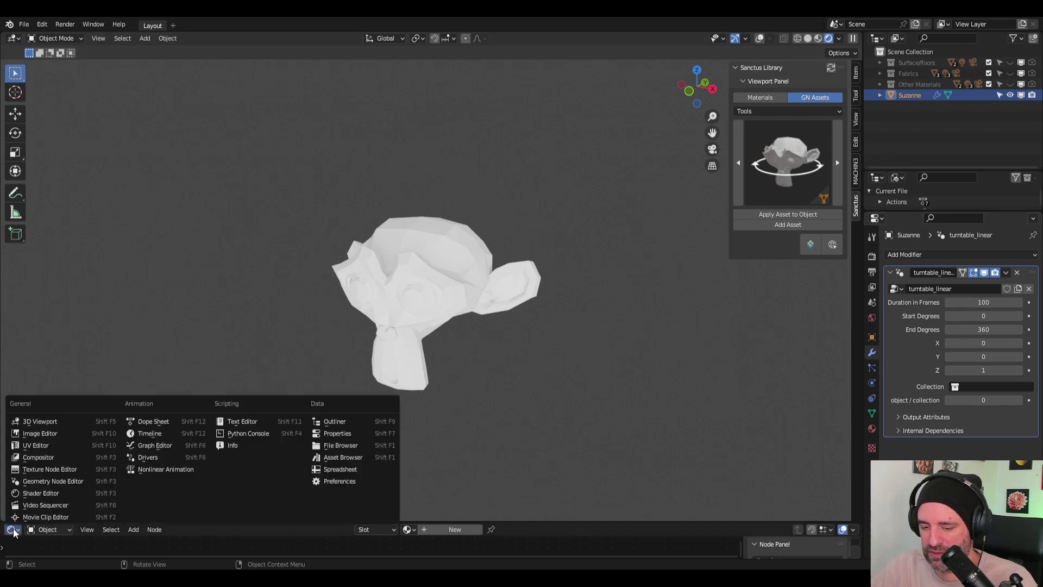
{"action": "left_click", "coordinate": [162, 432]}
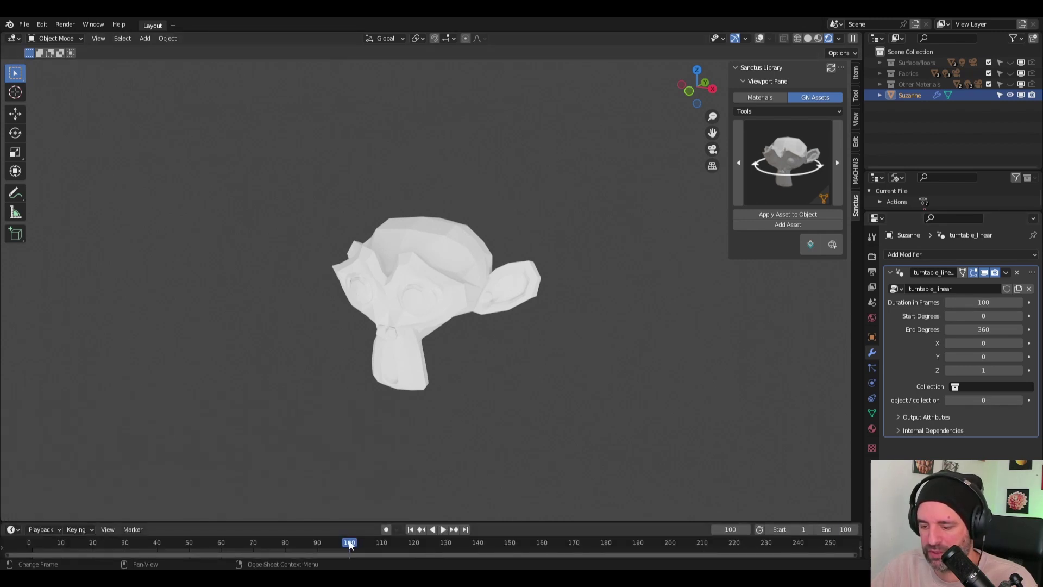
{"action": "left_click_drag", "start_coordinate": [568, 524], "coordinate": [570, 501]}
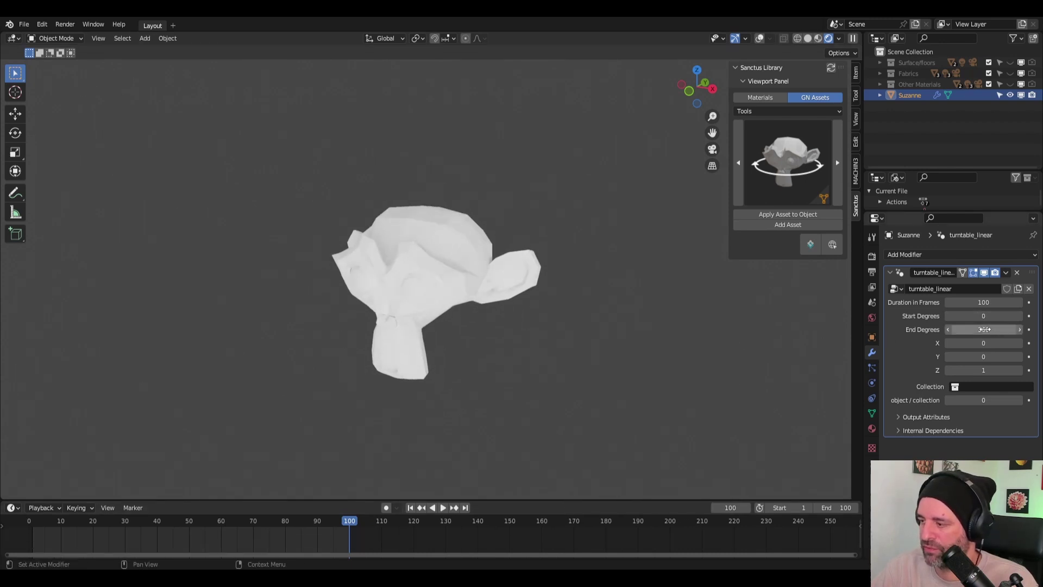
Step: Play Suzanne's turntable animation, stop it, and rewind the playhead to frame 0
{"action": "left_click", "coordinate": [782, 161]}
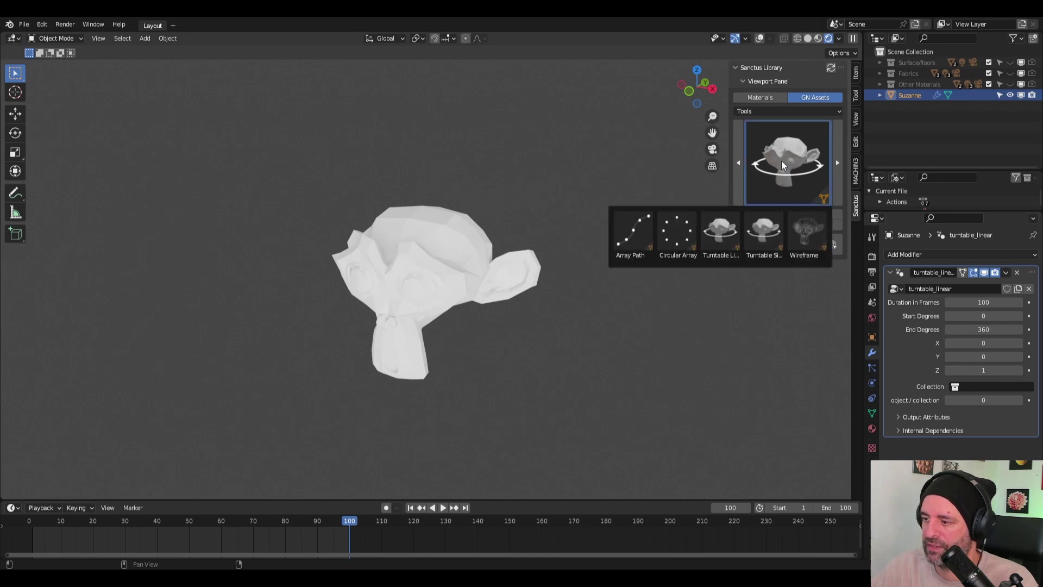
{"action": "left_click", "coordinate": [781, 161]}
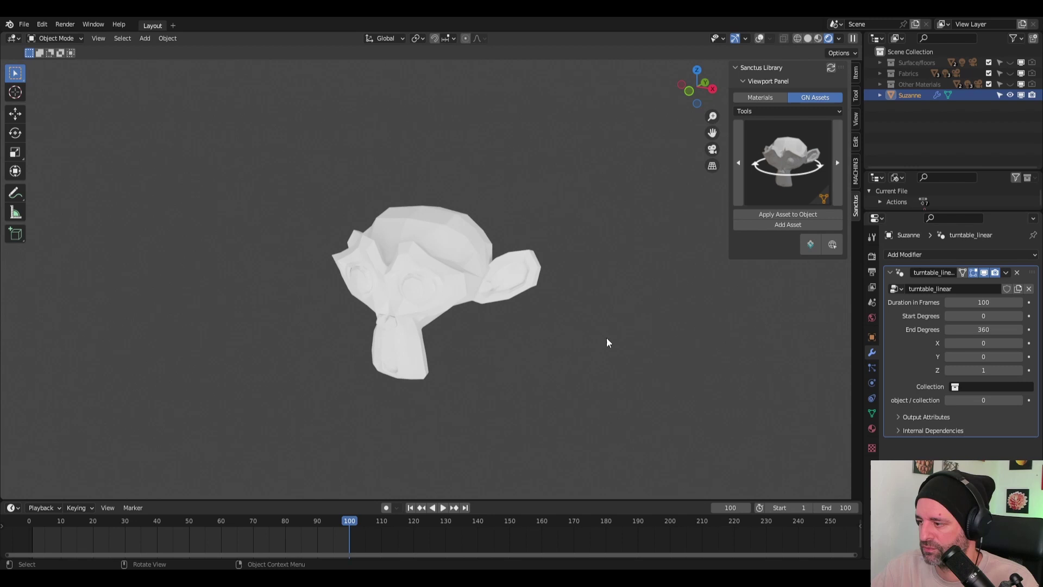
{"action": "key", "text": "space"}
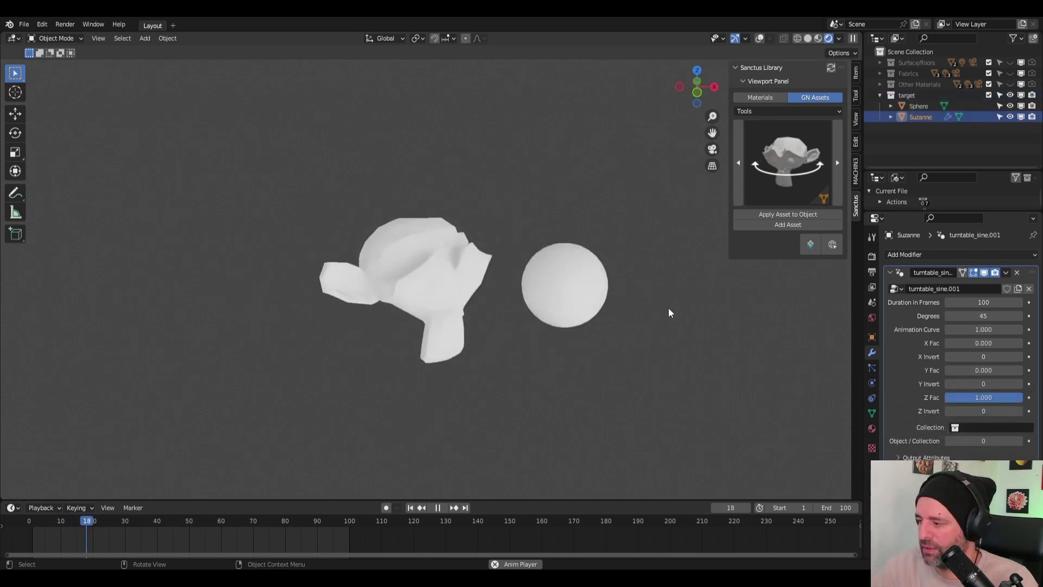
{"action": "key", "text": "space"}
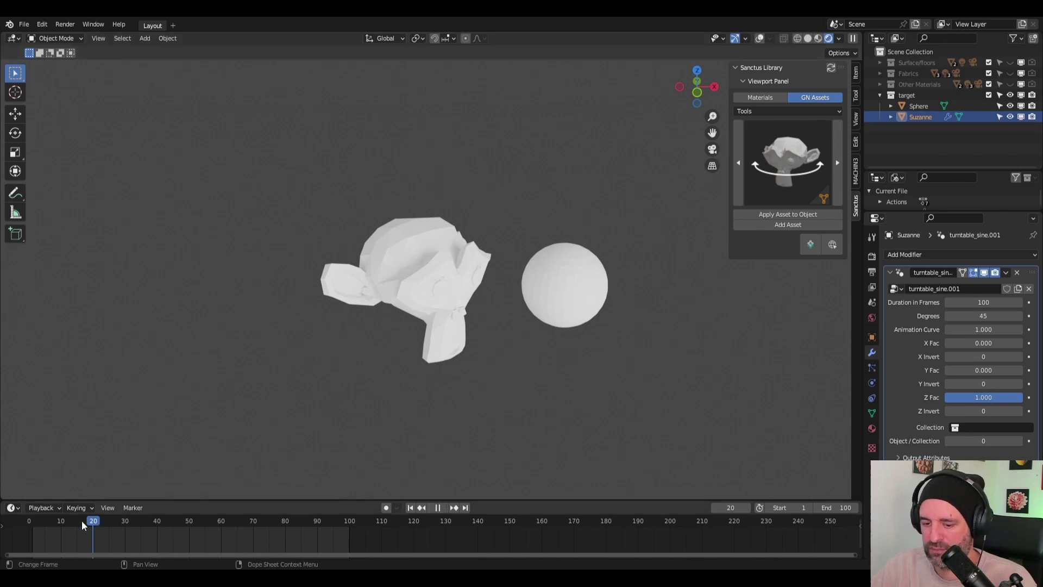
{"action": "left_click_drag", "start_coordinate": [84, 523], "coordinate": [21, 524]}
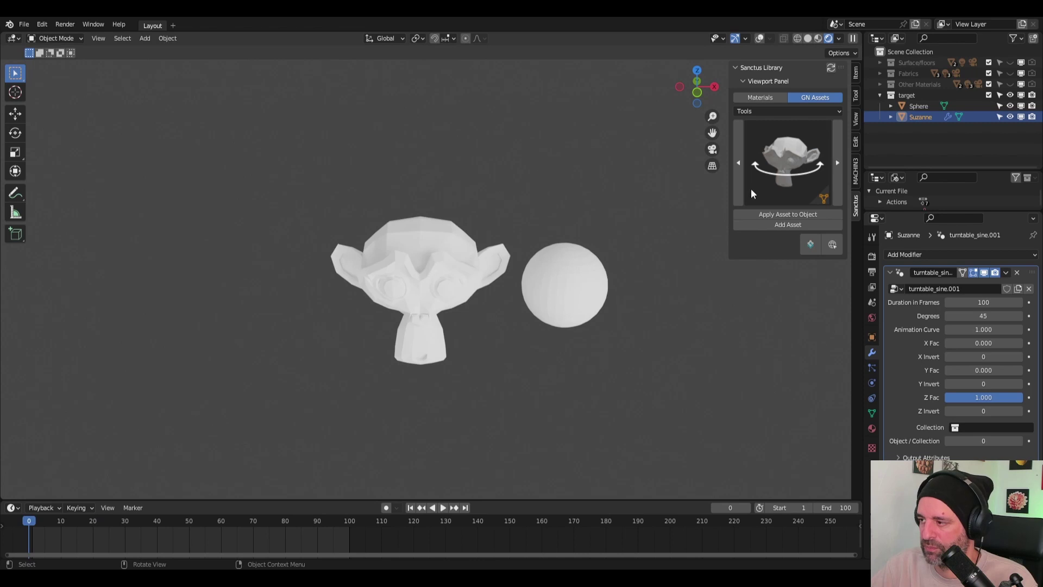
Step: Check the Sphere's modifier stack, reselect Suzanne, and undo collapsing the target collection
{"action": "left_click", "coordinate": [916, 105]}
{"action": "left_click", "coordinate": [918, 114]}
{"action": "left_click", "coordinate": [881, 96]}
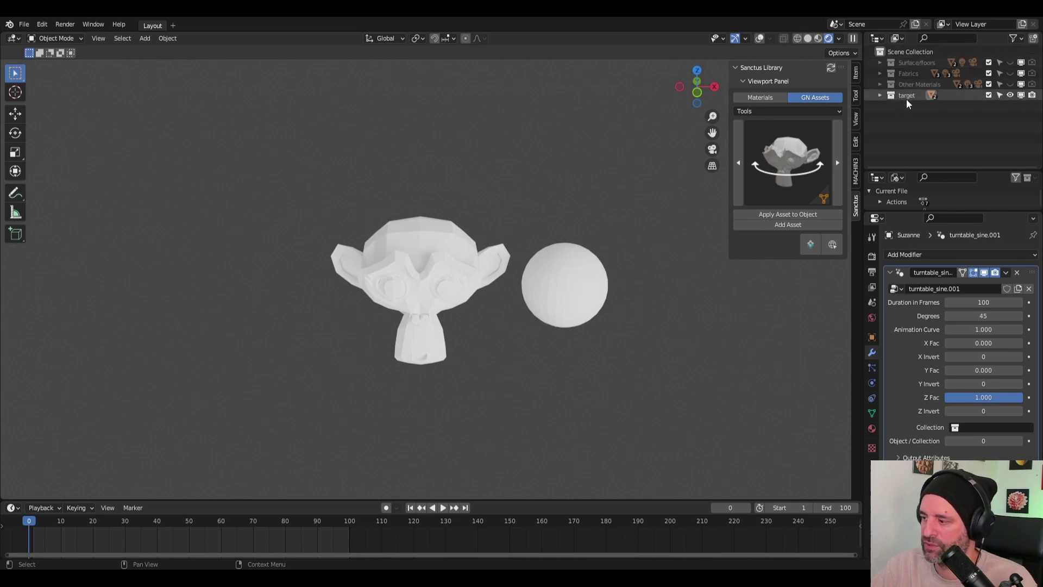
{"action": "key", "text": "ctrl+z"}
Step: Add a cube and apply the turntable sine asset to it
{"action": "key", "text": "shift+a"}
{"action": "mouse_move", "coordinate": [542, 185]}
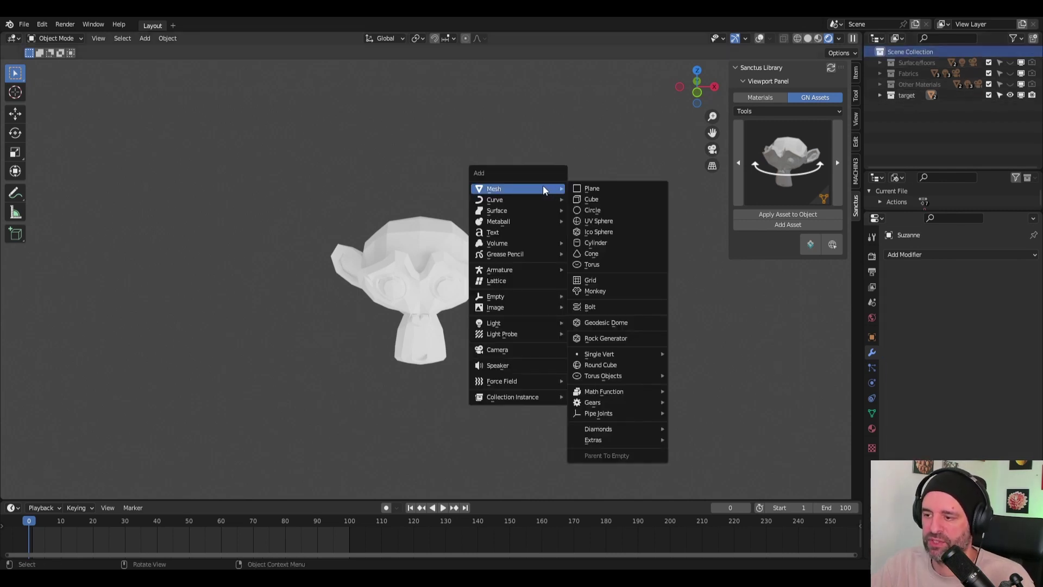
{"action": "left_click", "coordinate": [589, 199]}
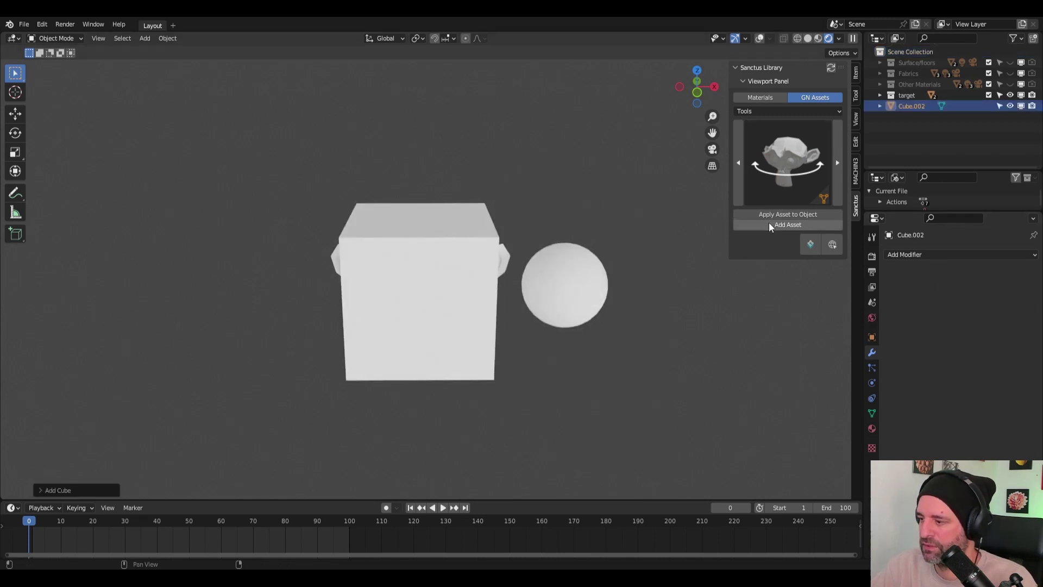
{"action": "left_click", "coordinate": [796, 215]}
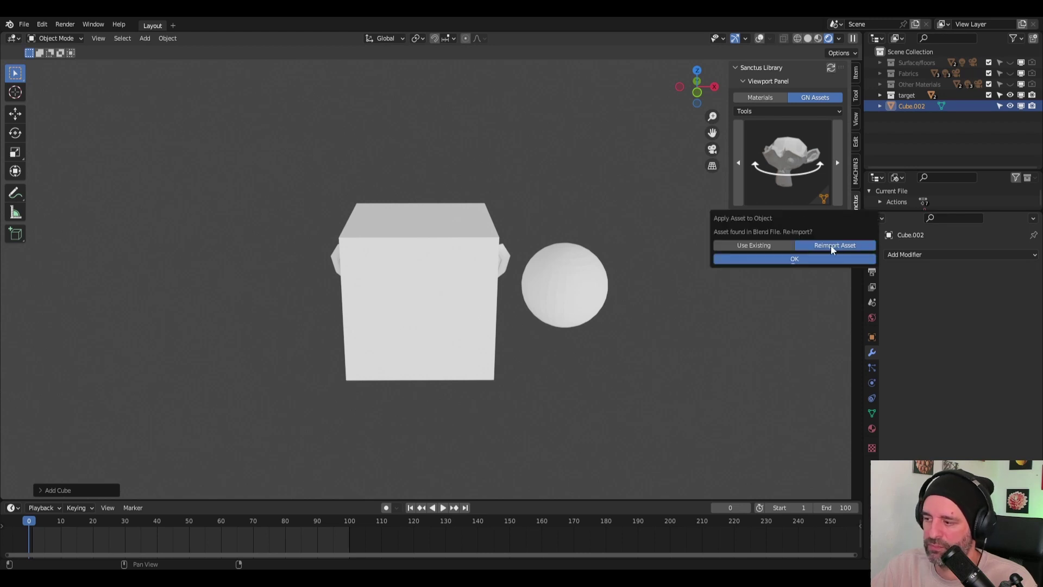
{"action": "left_click", "coordinate": [808, 259]}
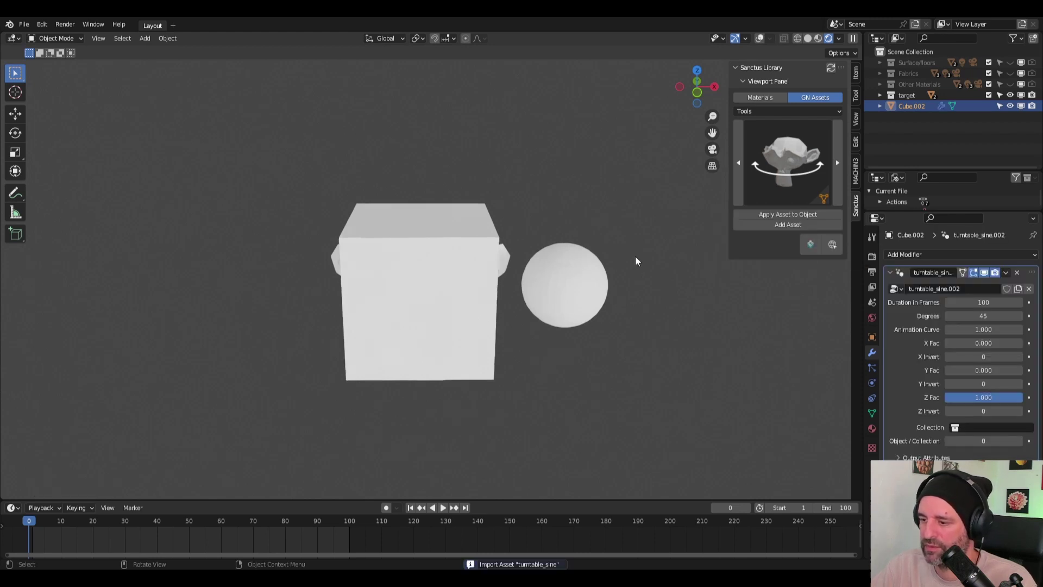
Step: Set the turntable Collection to target with Object/Collection 1, hide the target objects, and play
{"action": "left_click", "coordinate": [973, 428]}
{"action": "left_click", "coordinate": [974, 477]}
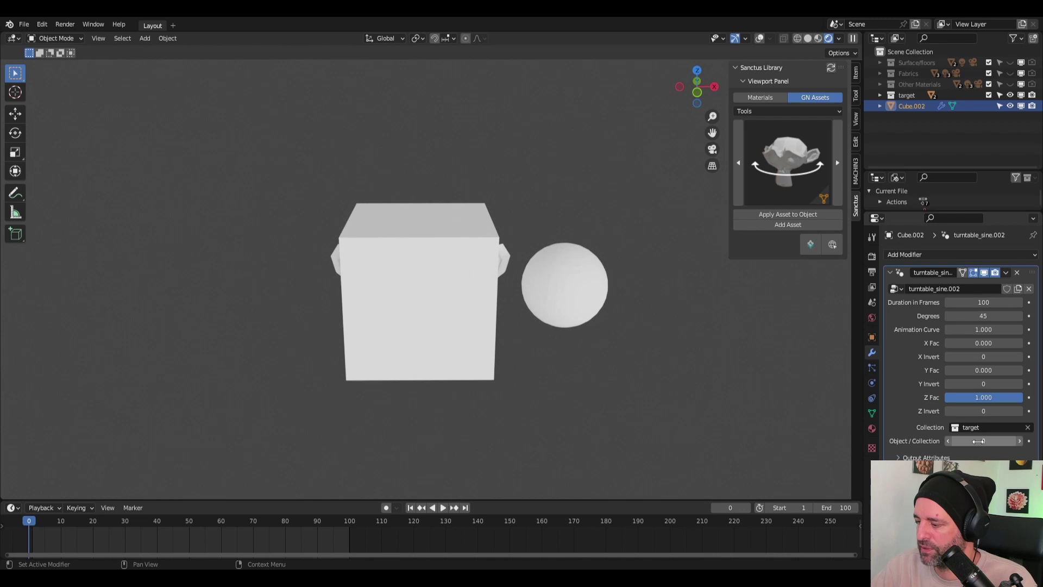
{"action": "left_click_drag", "start_coordinate": [978, 441], "coordinate": [992, 441]}
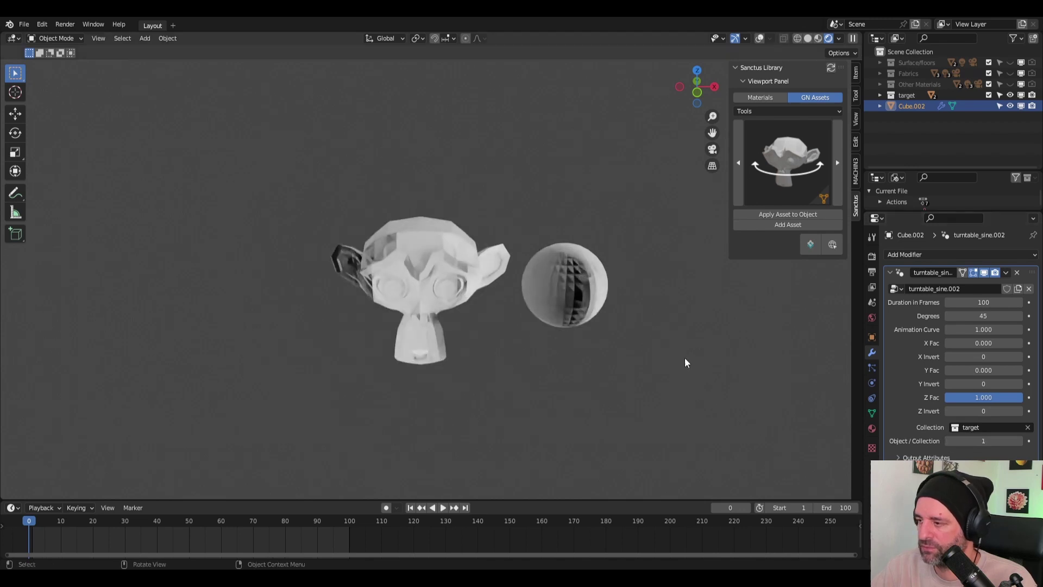
{"action": "left_click", "coordinate": [1009, 95]}
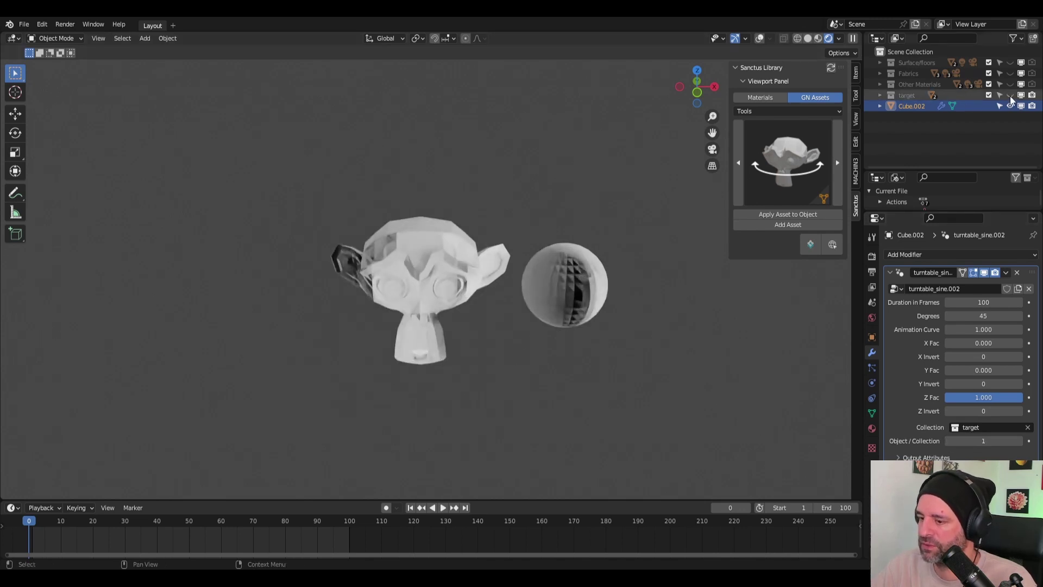
{"action": "left_click", "coordinate": [886, 106]}
{"action": "key", "text": "space"}
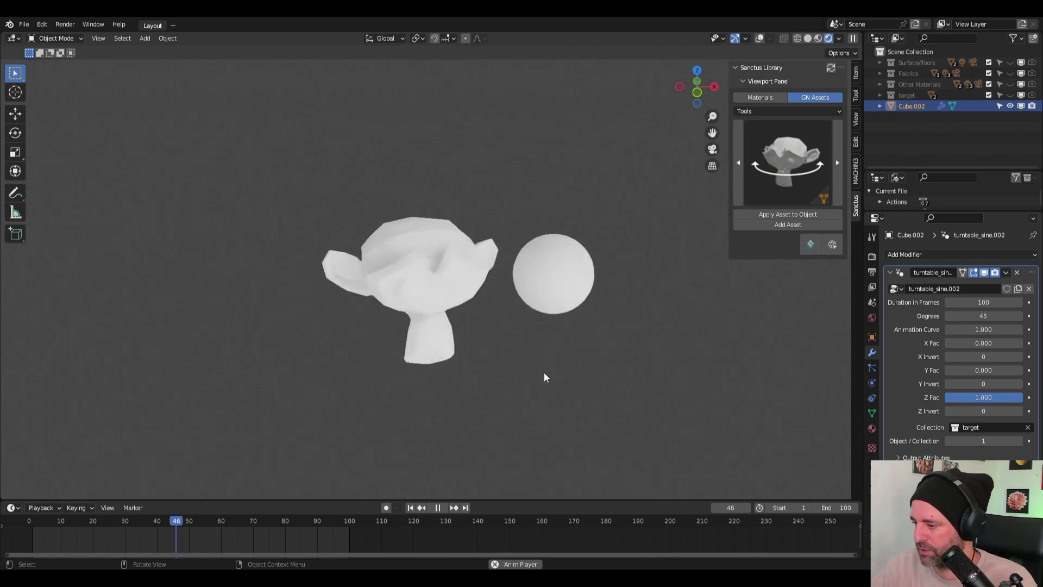
{"action": "middle_click_drag", "start_coordinate": [575, 316], "coordinate": [585, 302]}
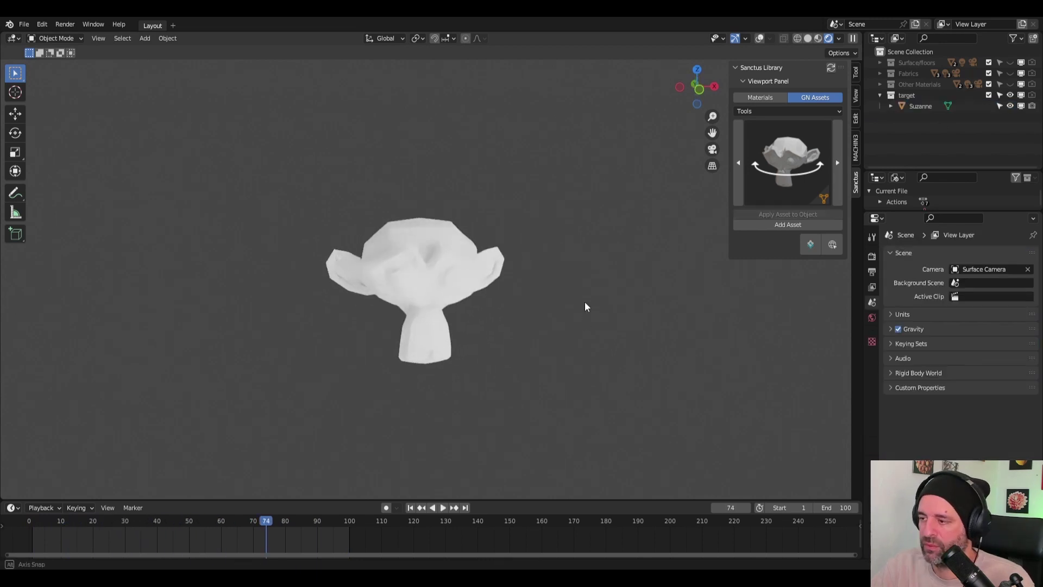
Step: Apply the Wireframe geometry-nodes asset to Suzanne
{"action": "left_click", "coordinate": [780, 175]}
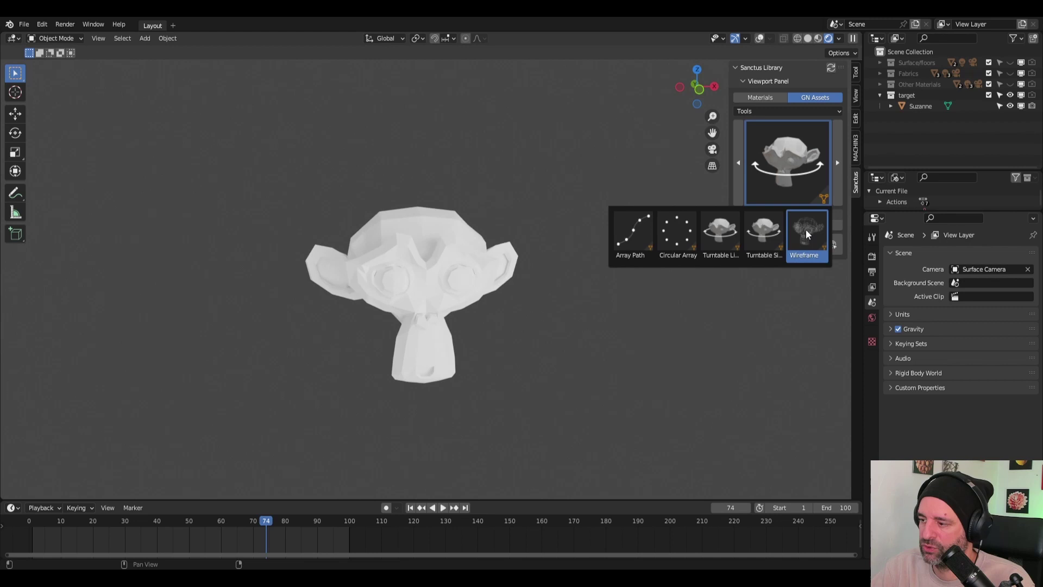
{"action": "left_click", "coordinate": [807, 229]}
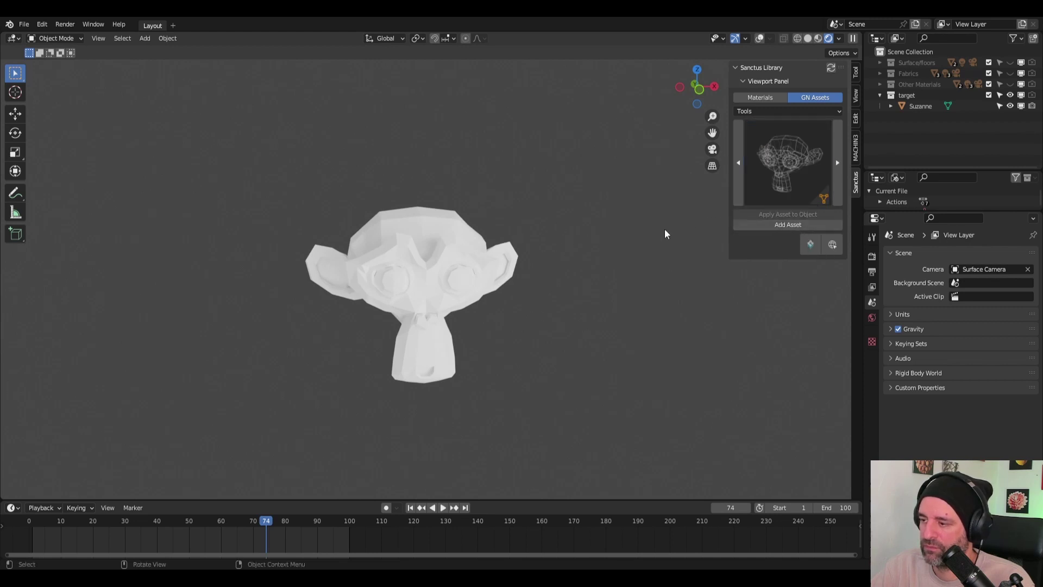
{"action": "left_click", "coordinate": [476, 253]}
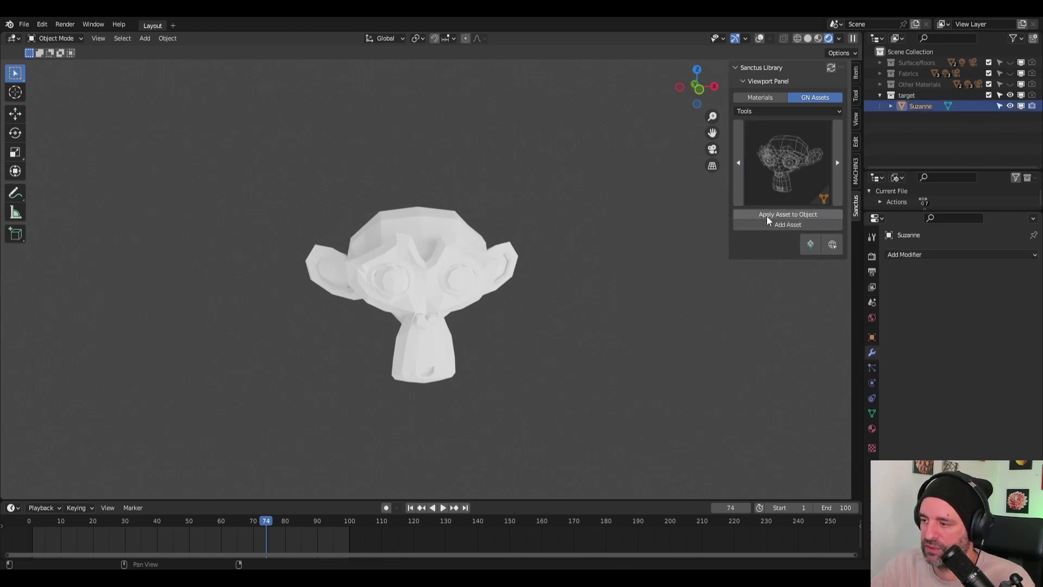
{"action": "left_click", "coordinate": [797, 214]}
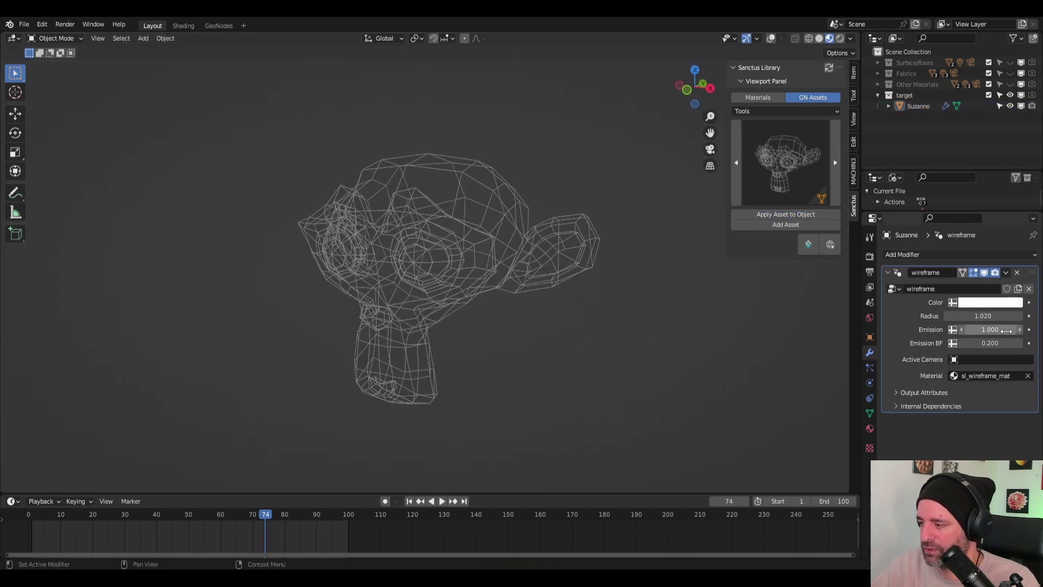
Step: Raise the wireframe's Emission BF to 17.460 and make its colour green
{"action": "mouse_move", "coordinate": [987, 340]}
{"action": "left_mouse_down"}
{"action": "mouse_move", "coordinate": [1024, 343]}
{"action": "mouse_move", "coordinate": [991, 344]}
{"action": "left_mouse_up"}
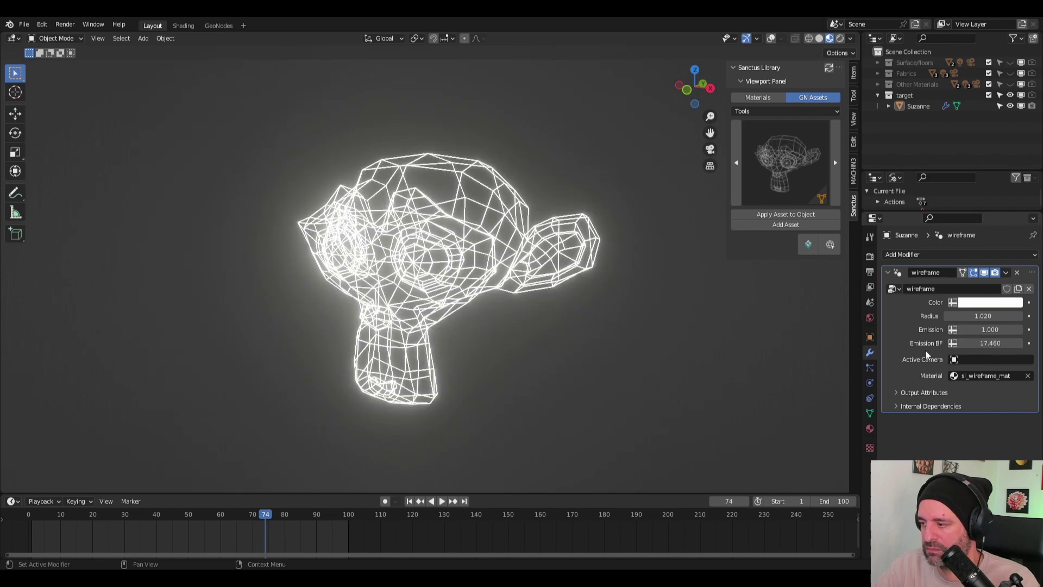
{"action": "left_click", "coordinate": [975, 302]}
{"action": "left_click", "coordinate": [933, 174]}
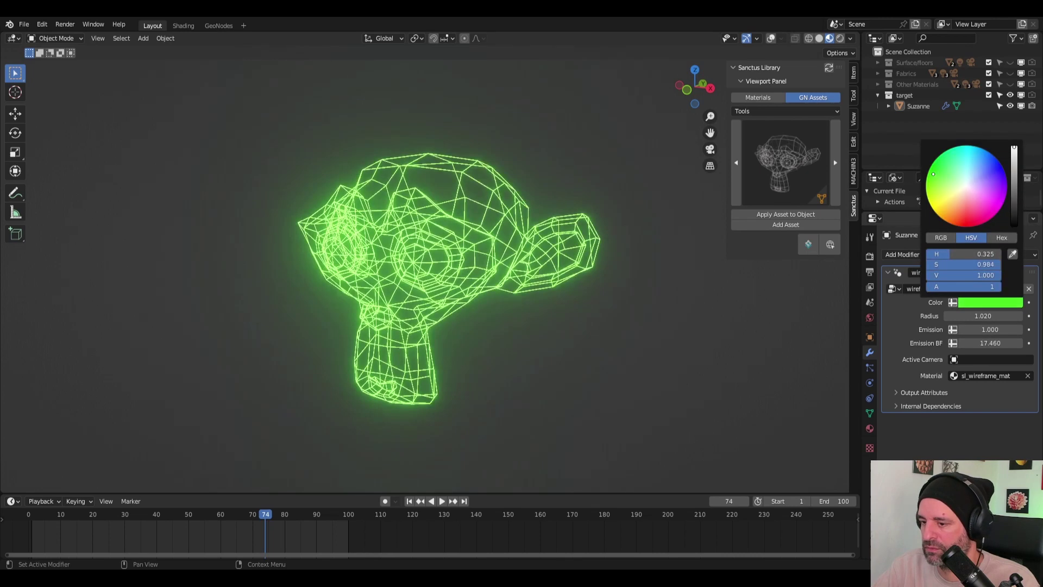
{"action": "middle_click_drag", "start_coordinate": [641, 377], "coordinate": [536, 352]}
{"action": "scroll", "coordinate": [549, 333], "scroll_direction": "up", "scroll_amount": 6}
{"action": "scroll", "coordinate": [610, 324], "scroll_direction": "down", "scroll_amount": 4}
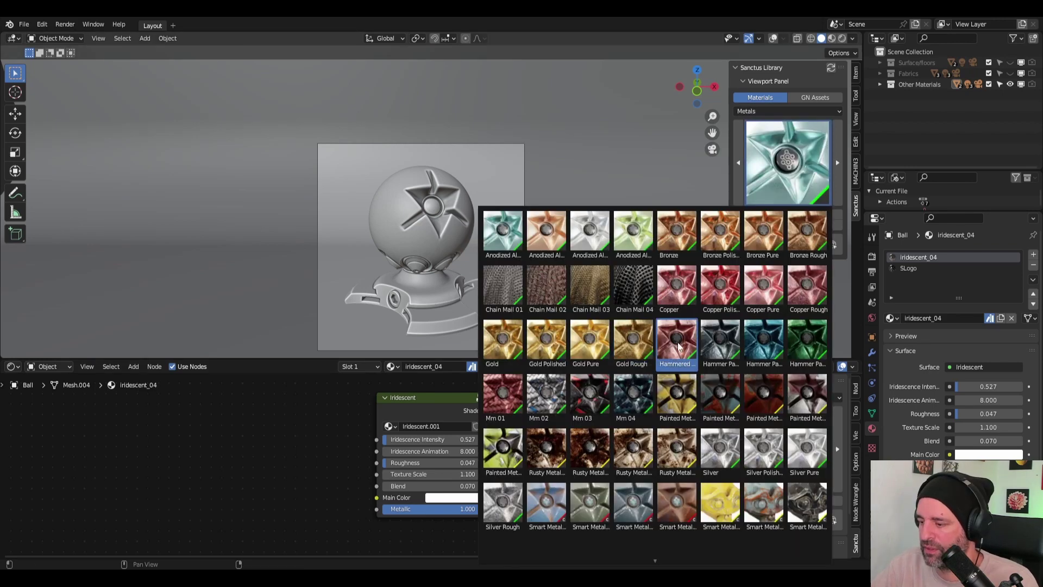
Step: Apply hammered copper to the ball and view it in rendered shading with the node editor collapsed
{"action": "left_click", "coordinate": [680, 348]}
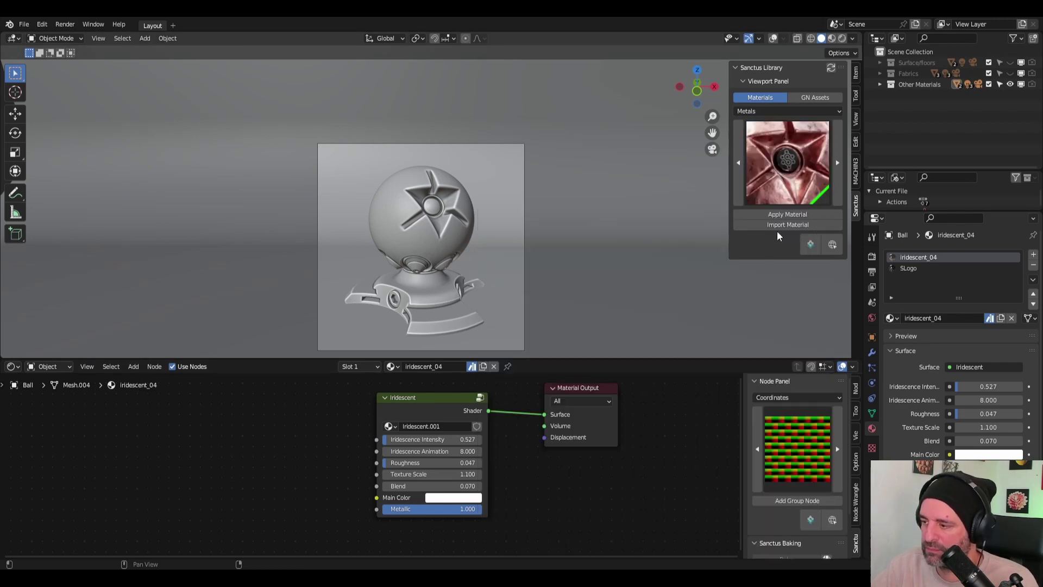
{"action": "left_click", "coordinate": [787, 213]}
{"action": "left_click", "coordinate": [842, 38]}
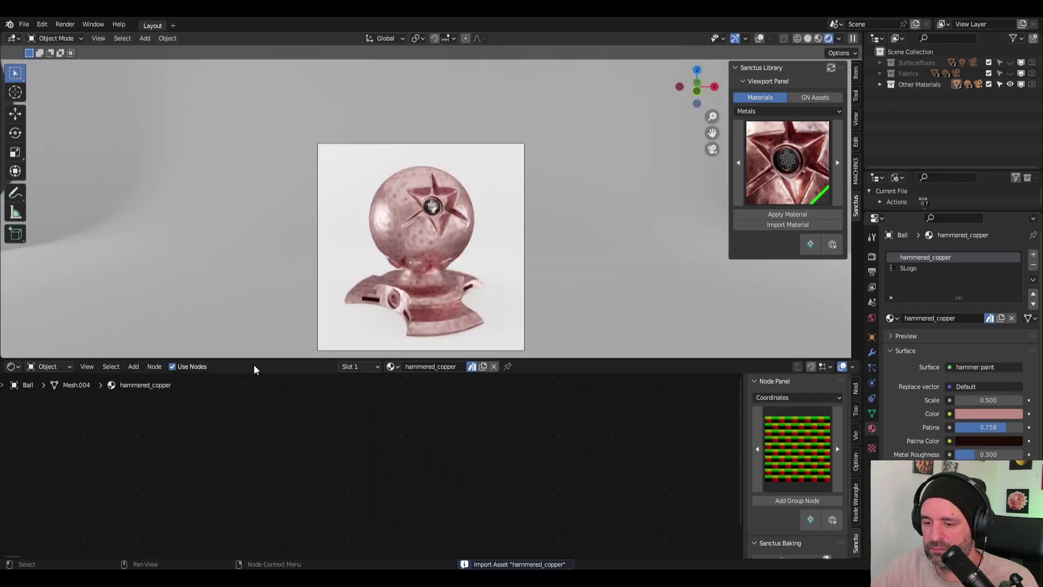
{"action": "left_click_drag", "start_coordinate": [255, 359], "coordinate": [256, 547]}
{"action": "middle_click_drag", "start_coordinate": [647, 485], "coordinate": [647, 412], "text": "shift"}
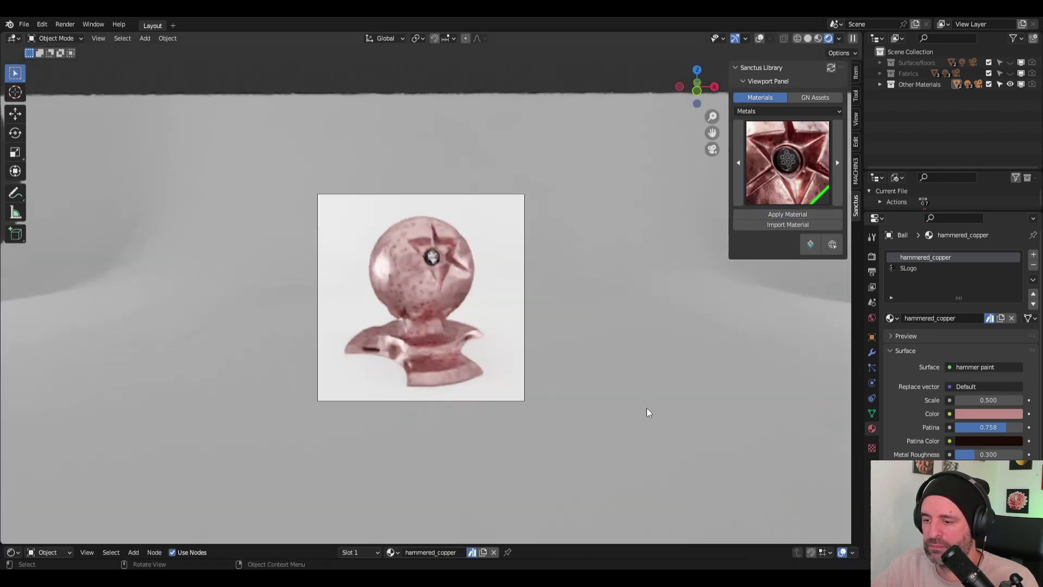
{"action": "scroll", "coordinate": [647, 407], "scroll_direction": "up", "scroll_amount": 3}
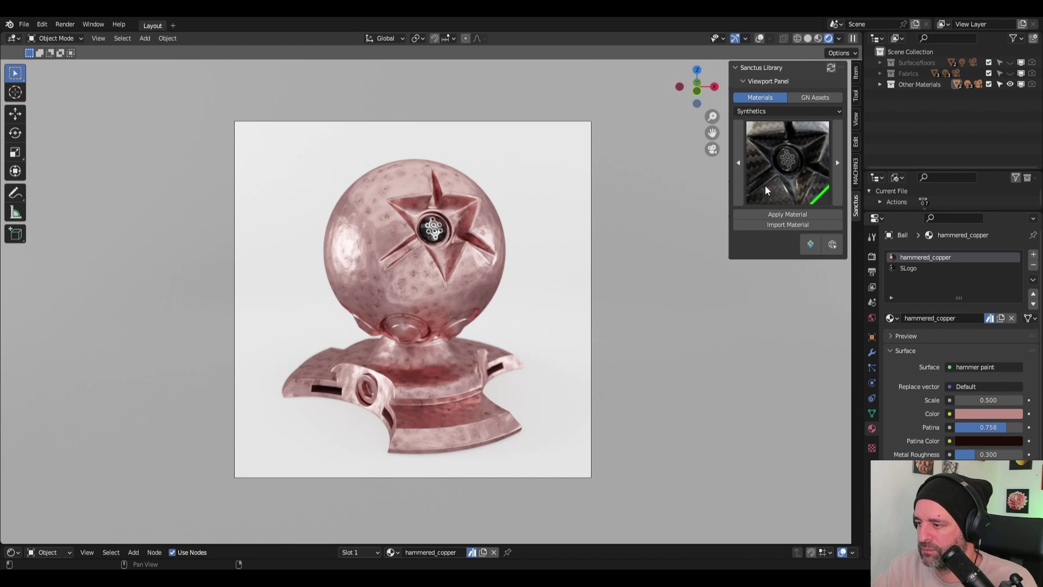
Step: From the Synthetics category, try purple modeling clay, then carbon_fiber_01 on the ball
{"action": "left_click", "coordinate": [771, 164]}
{"action": "left_click", "coordinate": [774, 165]}
{"action": "left_click", "coordinate": [793, 170]}
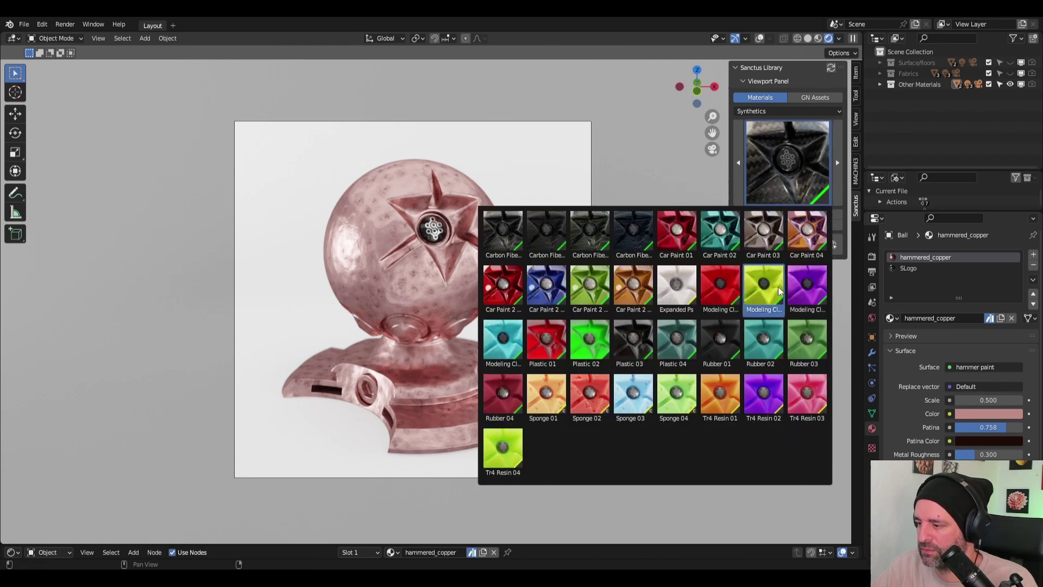
{"action": "left_click", "coordinate": [804, 280]}
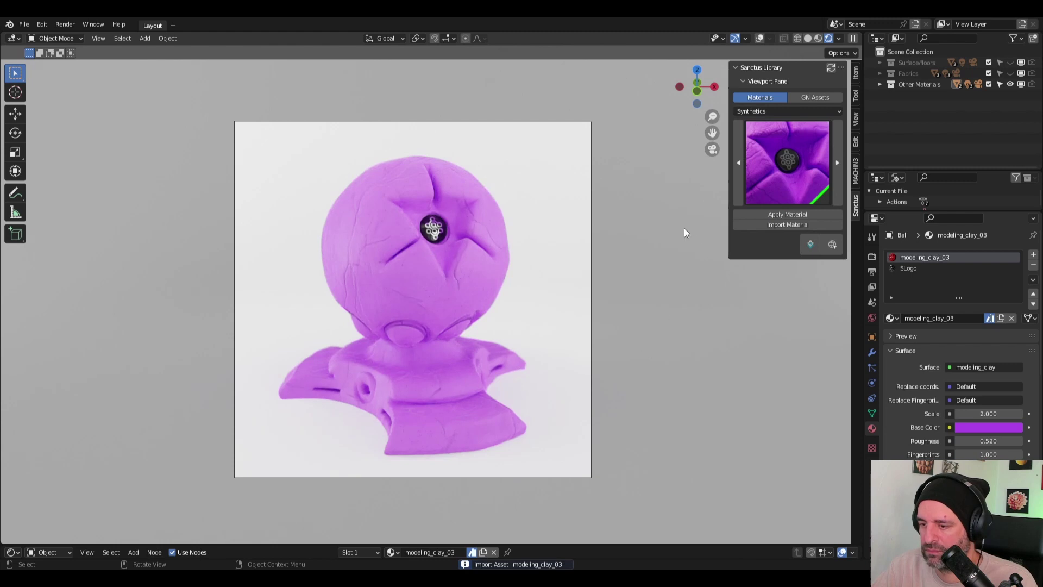
{"action": "left_click", "coordinate": [800, 176]}
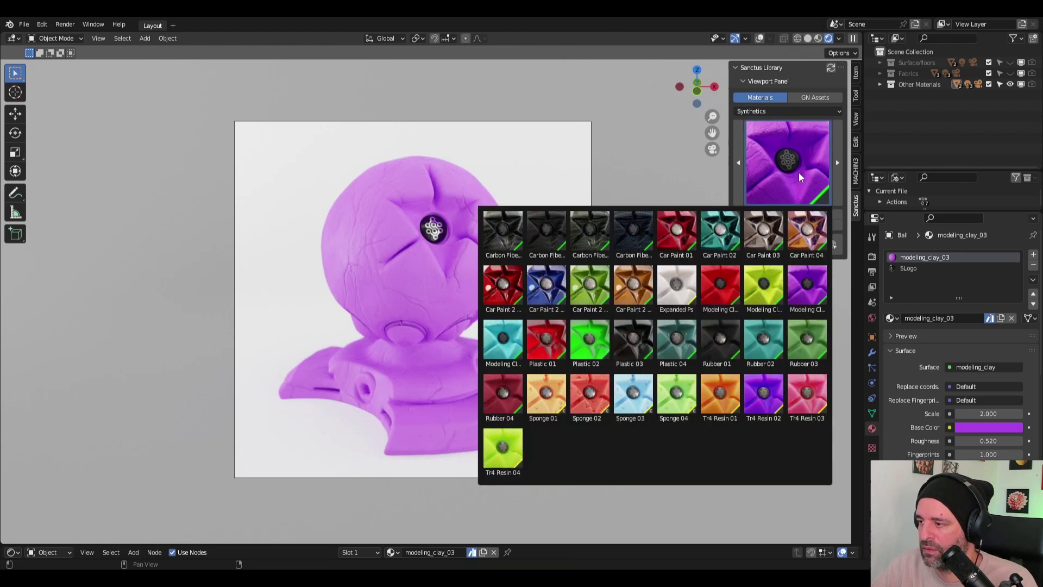
{"action": "left_click", "coordinate": [596, 247]}
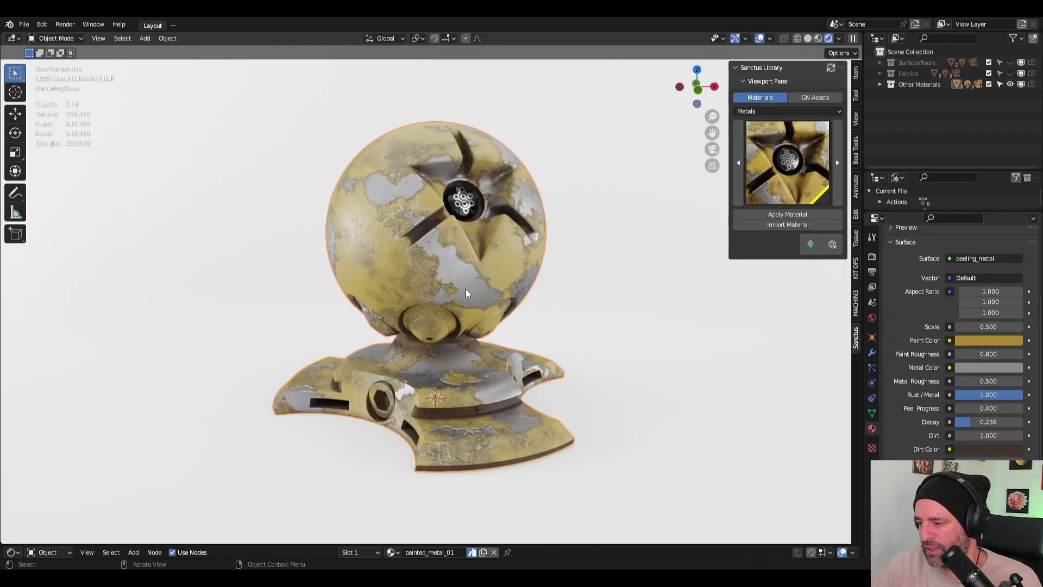
Step: Set the painted metal's Decay to 0.556, Rust/Metal to 0, and shift the paint colour toward purple
{"action": "mouse_move", "coordinate": [972, 422]}
{"action": "left_mouse_down"}
{"action": "mouse_move", "coordinate": [1001, 422]}
{"action": "mouse_move", "coordinate": [985, 422]}
{"action": "mouse_move", "coordinate": [979, 408]}
{"action": "mouse_move", "coordinate": [994, 408]}
{"action": "mouse_move", "coordinate": [965, 422]}
{"action": "mouse_move", "coordinate": [1004, 422]}
{"action": "left_mouse_up"}
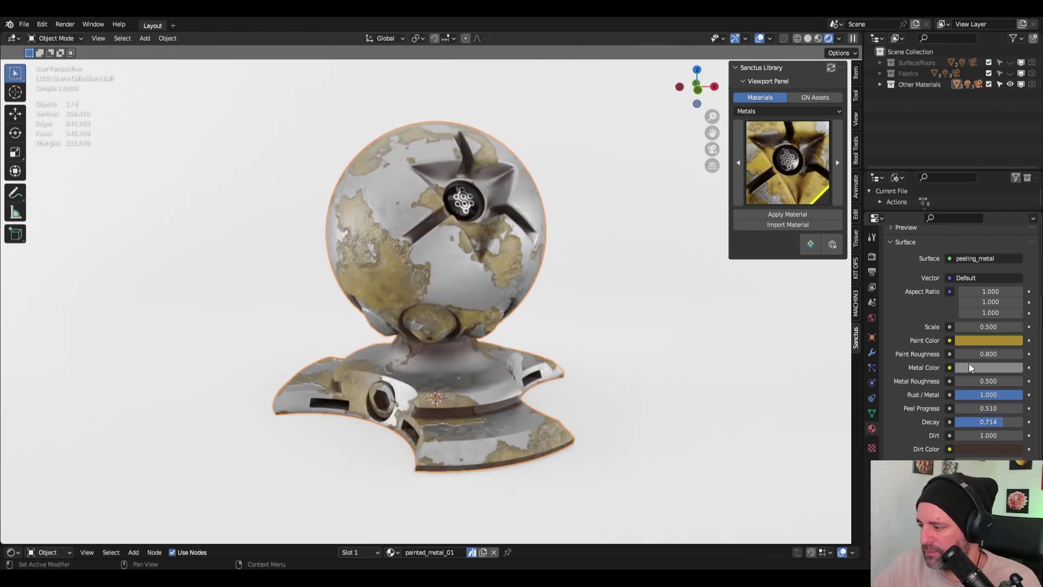
{"action": "scroll", "coordinate": [815, 359], "scroll_direction": "up", "scroll_amount": 1}
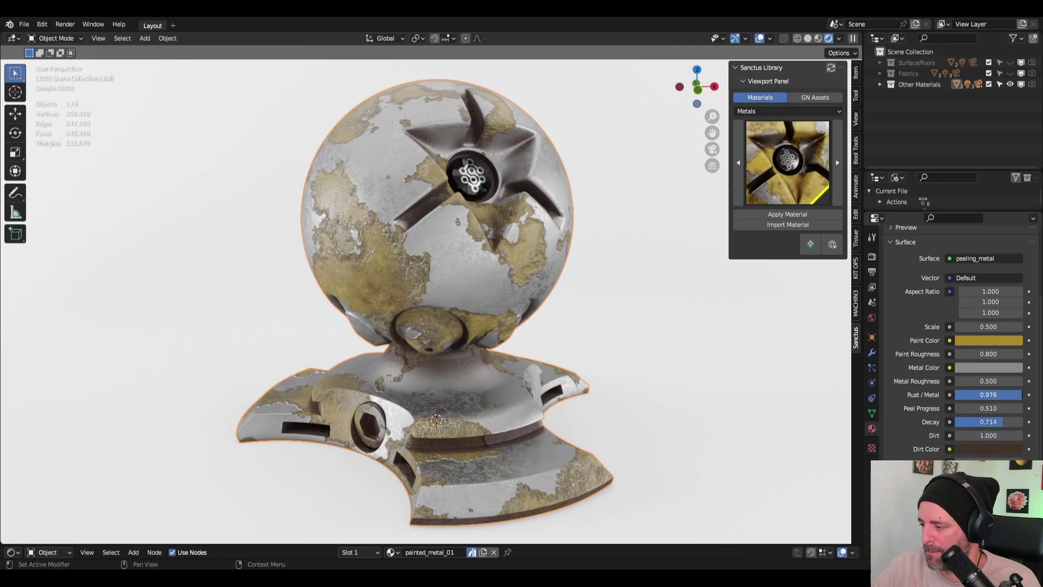
{"action": "left_click_drag", "start_coordinate": [1021, 394], "coordinate": [956, 395]}
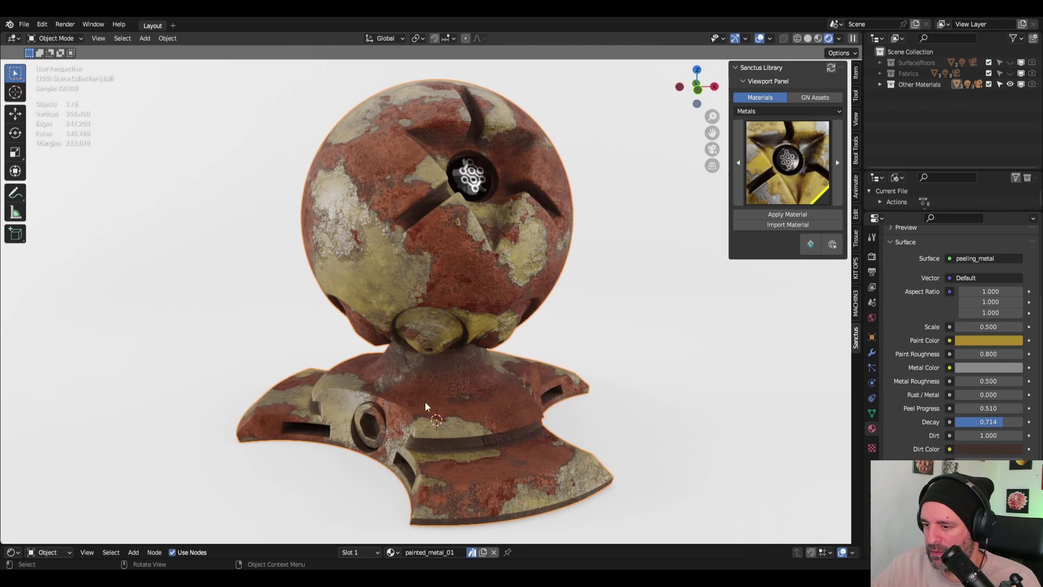
{"action": "left_click", "coordinate": [961, 341]}
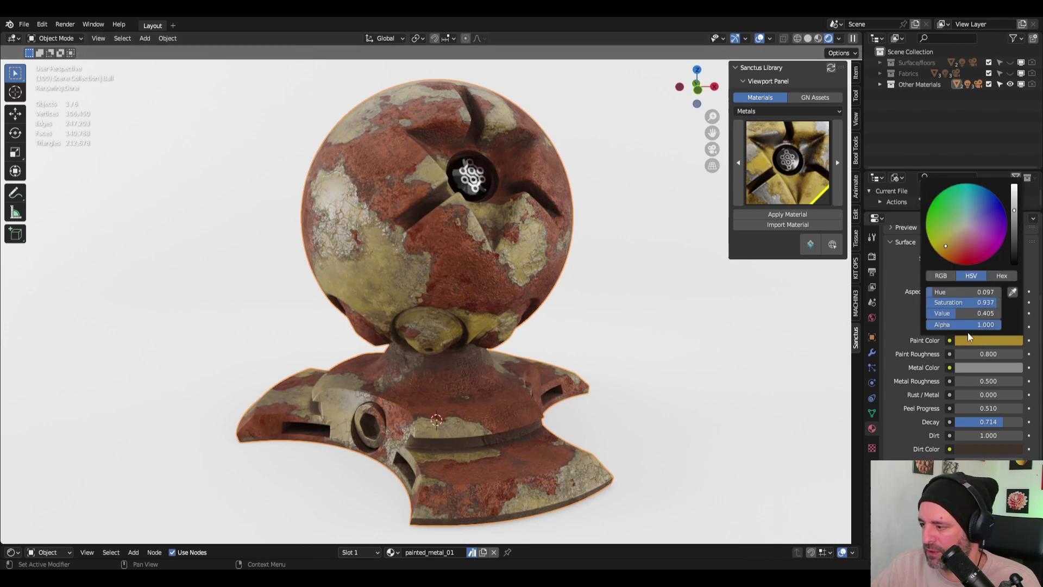
{"action": "mouse_move", "coordinate": [957, 263]}
{"action": "left_mouse_down"}
{"action": "mouse_move", "coordinate": [985, 215]}
{"action": "mouse_move", "coordinate": [963, 223]}
{"action": "left_mouse_up"}
Step: Apply rusty_metal_01, then rusty_metal_03 from the Sanctus metal materials to the ball
{"action": "left_click", "coordinate": [788, 163]}
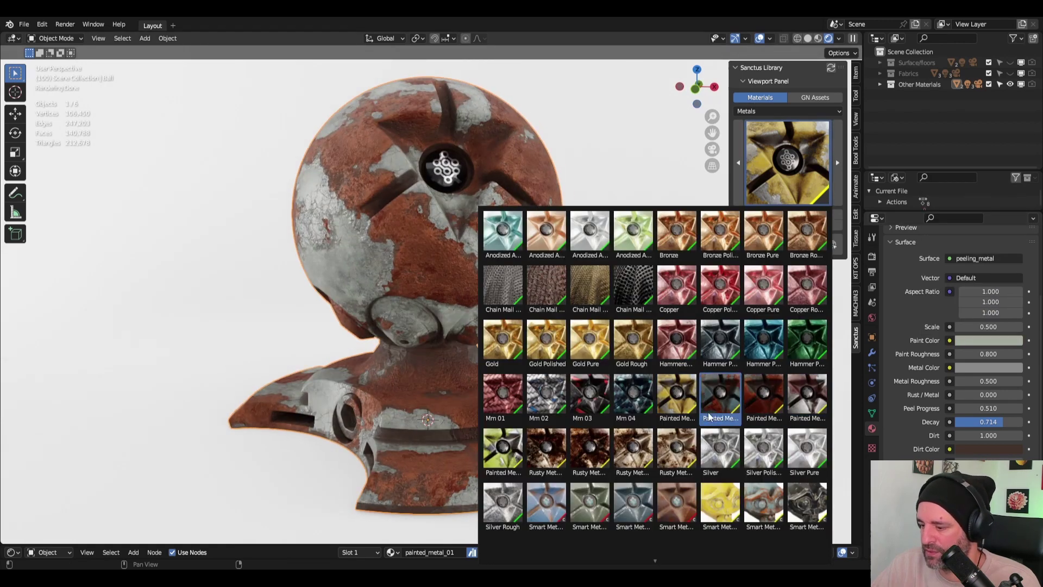
{"action": "left_click", "coordinate": [560, 457]}
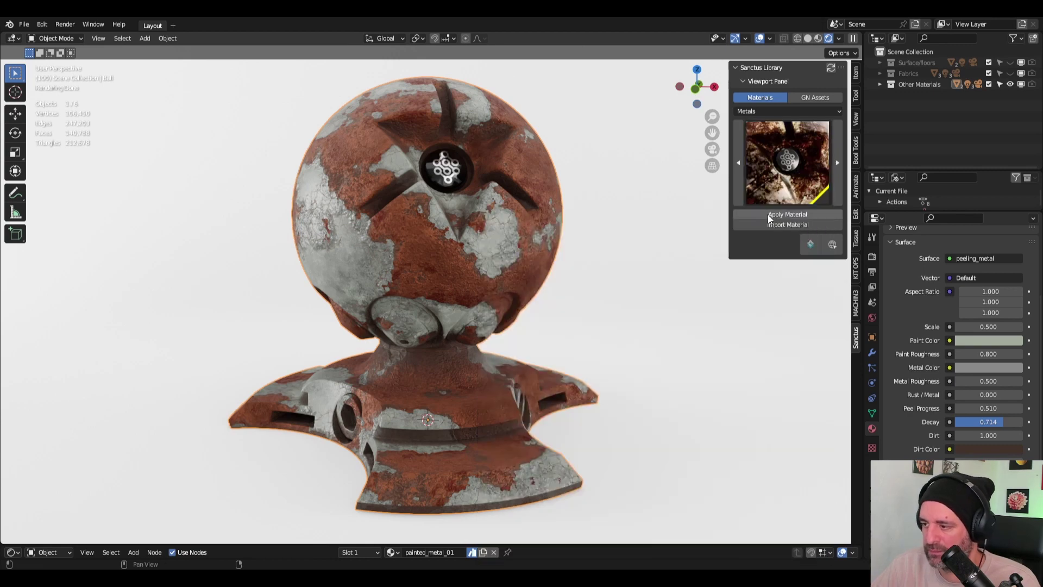
{"action": "left_click", "coordinate": [784, 215]}
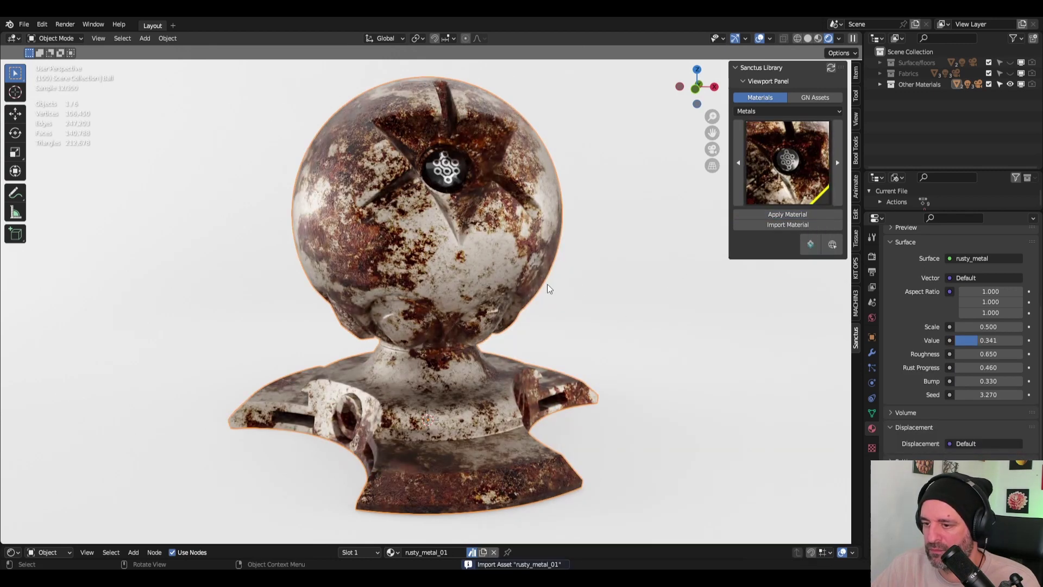
{"action": "left_click", "coordinate": [788, 163]}
{"action": "left_click", "coordinate": [788, 163]}
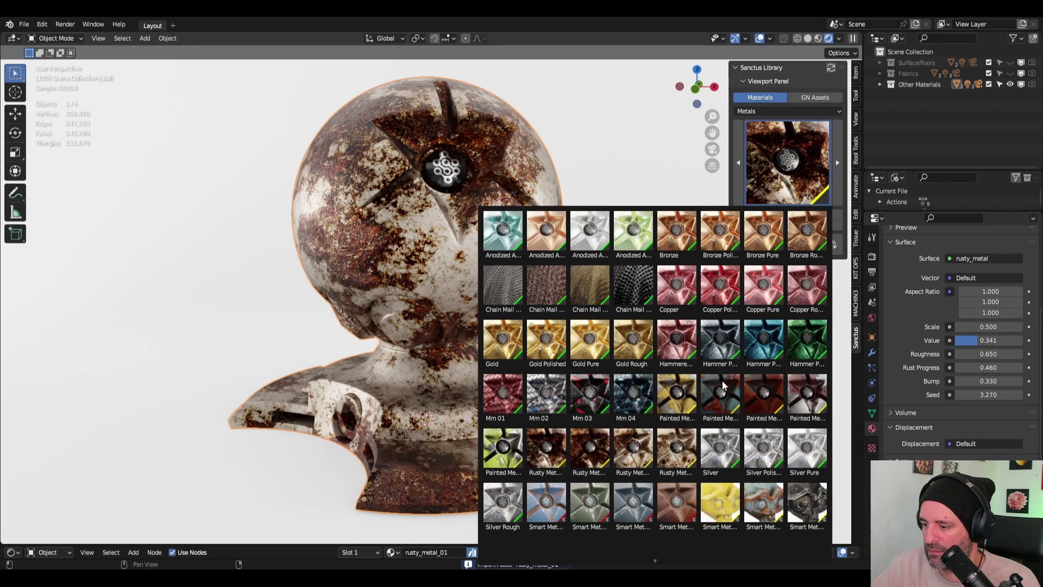
{"action": "left_click", "coordinate": [634, 450]}
{"action": "left_click", "coordinate": [785, 215]}
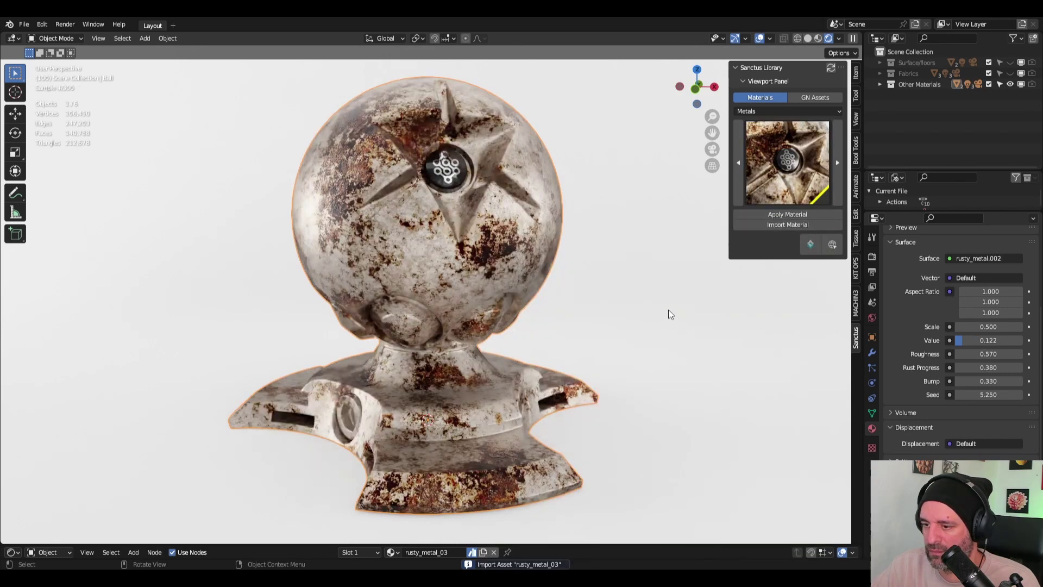
{"action": "middle_click_drag", "start_coordinate": [669, 310], "coordinate": [621, 315]}
{"action": "scroll", "coordinate": [621, 315], "scroll_direction": "down", "scroll_amount": 3}
{"action": "middle_click_drag", "start_coordinate": [520, 306], "coordinate": [601, 377]}
Step: Switch the library to Wood and apply generic_wood_01 to the ball
{"action": "left_click", "coordinate": [776, 111]}
{"action": "left_click", "coordinate": [773, 314]}
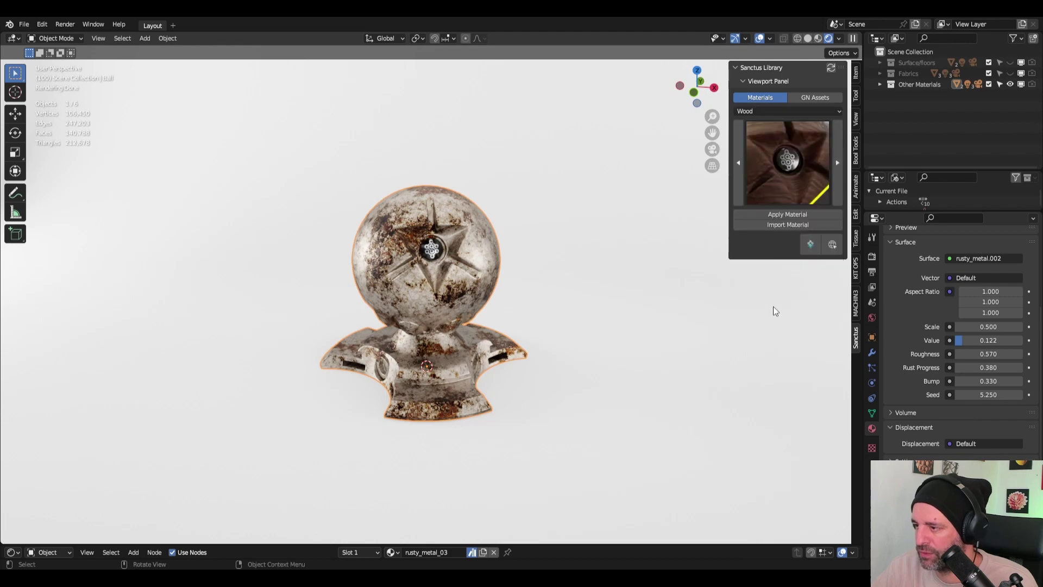
{"action": "left_click", "coordinate": [790, 181]}
{"action": "left_click", "coordinate": [768, 231]}
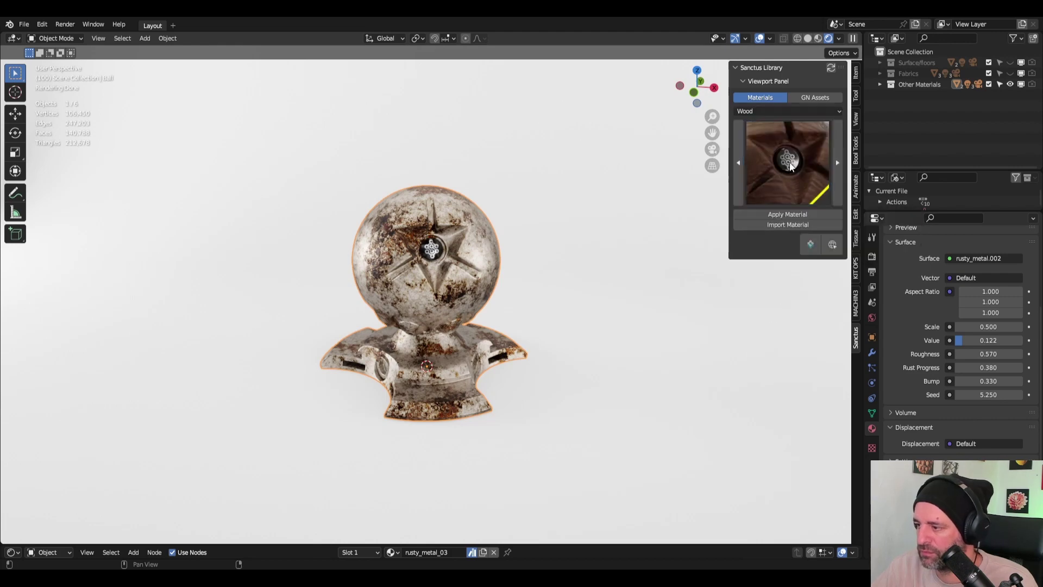
{"action": "left_click", "coordinate": [775, 216]}
Step: Adjust the wood's Knots amount, settling it at 0.349
{"action": "middle_click_drag", "start_coordinate": [565, 304], "coordinate": [601, 291]}
{"action": "scroll", "coordinate": [647, 305], "scroll_direction": "up", "scroll_amount": 3}
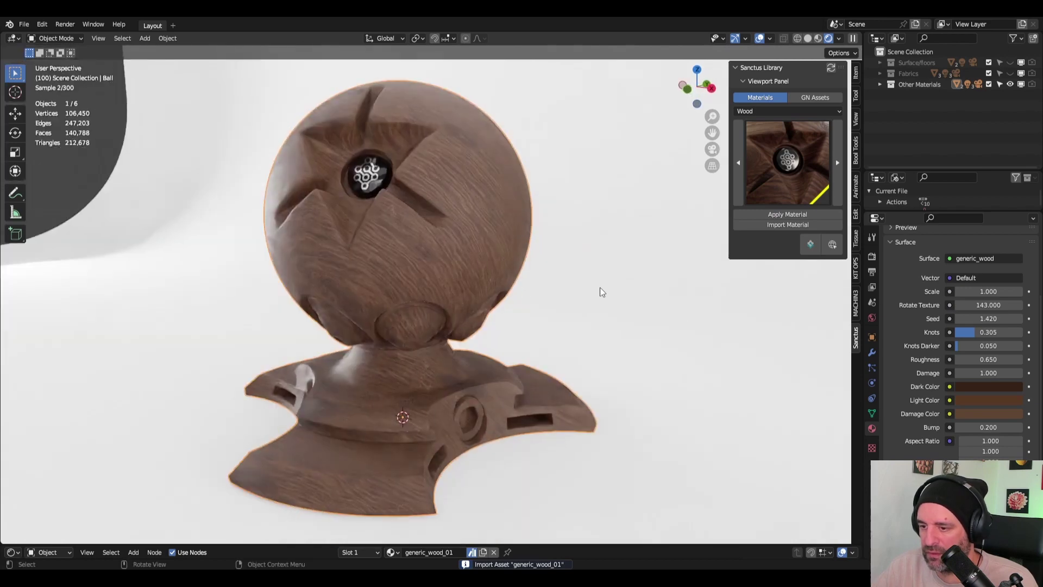
{"action": "middle_click_drag", "start_coordinate": [492, 290], "coordinate": [459, 247]}
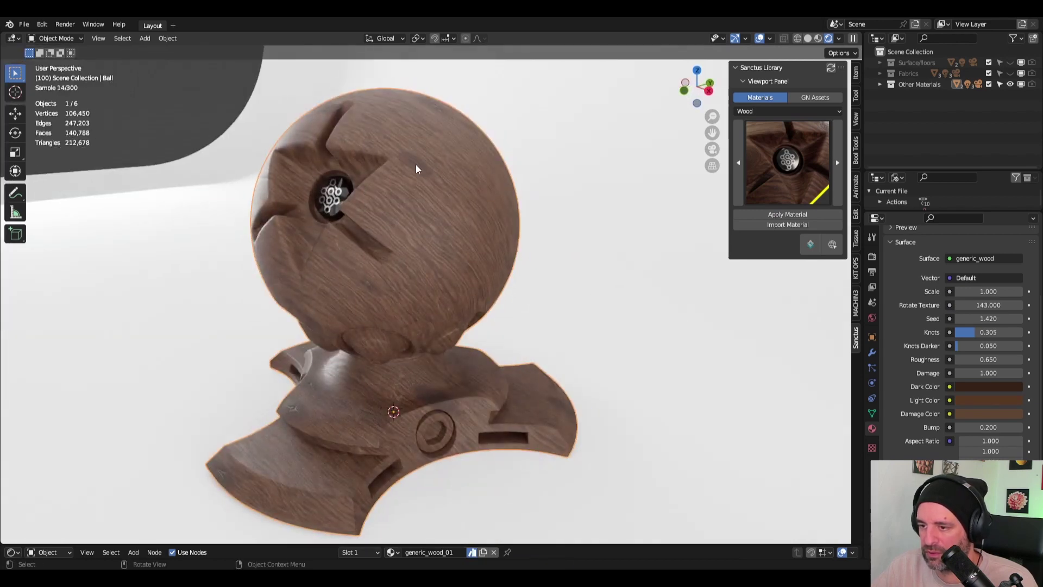
{"action": "middle_click_drag", "start_coordinate": [447, 310], "coordinate": [661, 359]}
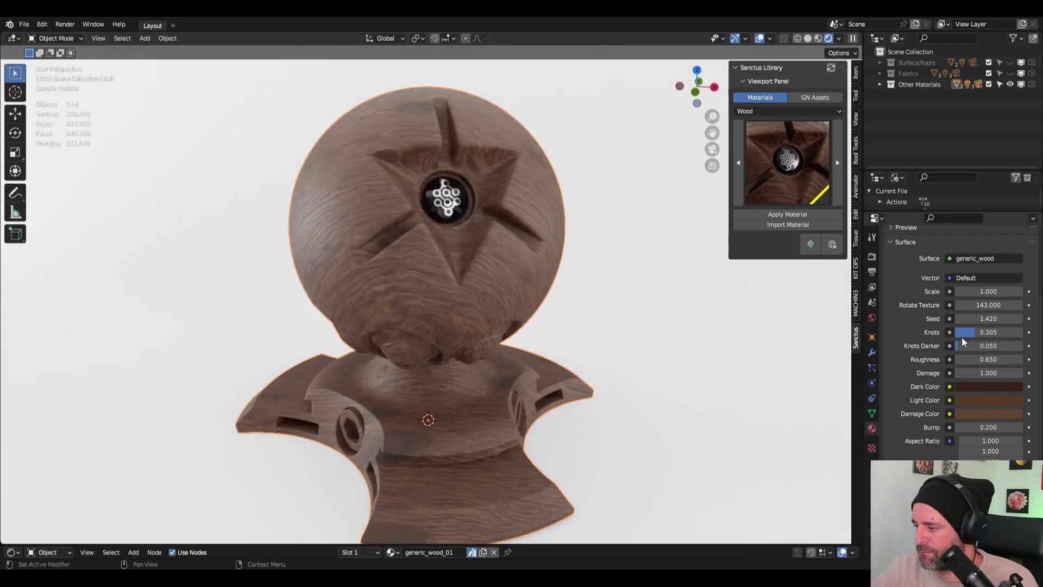
{"action": "left_click_drag", "start_coordinate": [975, 332], "coordinate": [1023, 332]}
{"action": "middle_click_drag", "start_coordinate": [717, 331], "coordinate": [661, 338]}
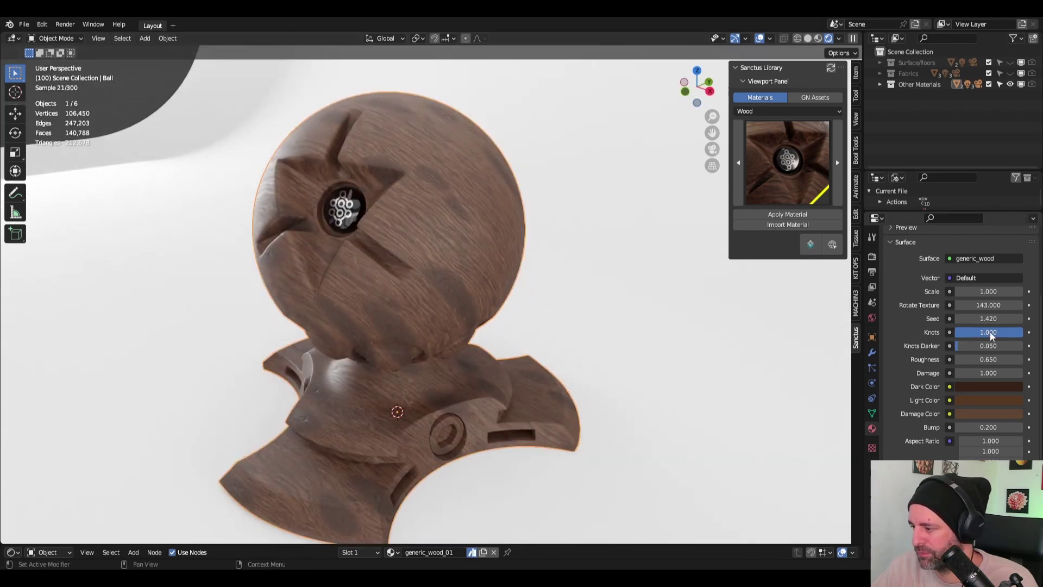
{"action": "left_click_drag", "start_coordinate": [992, 332], "coordinate": [951, 332]}
{"action": "middle_click_drag", "start_coordinate": [679, 326], "coordinate": [550, 286]}
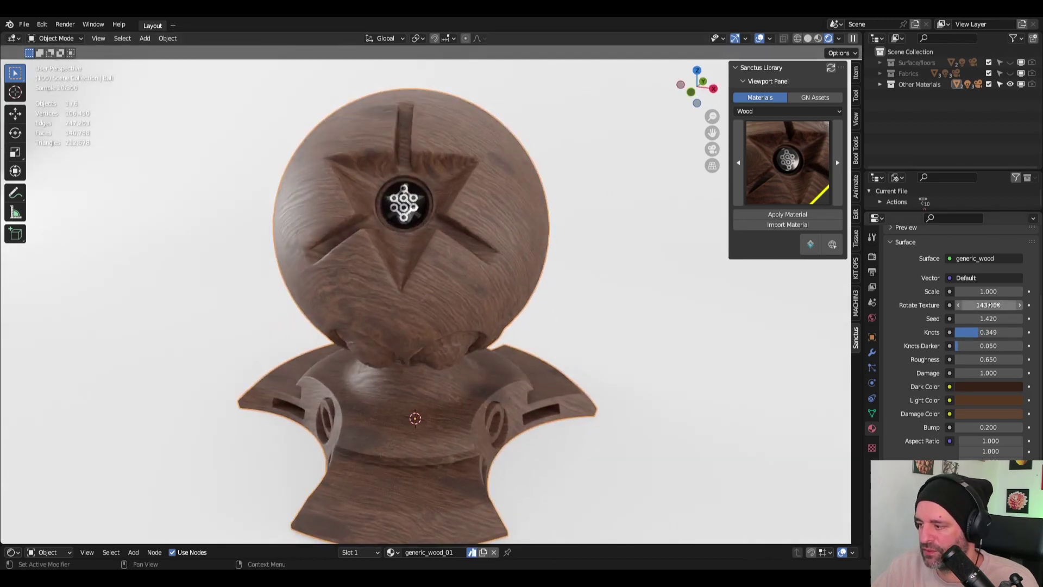
Step: Rotate the wood grain texture, set Seed to 6.120, and lower Damage
{"action": "mouse_move", "coordinate": [986, 305]}
{"action": "left_mouse_down"}
{"action": "mouse_move", "coordinate": [997, 305]}
{"action": "mouse_move", "coordinate": [986, 305]}
{"action": "left_mouse_up"}
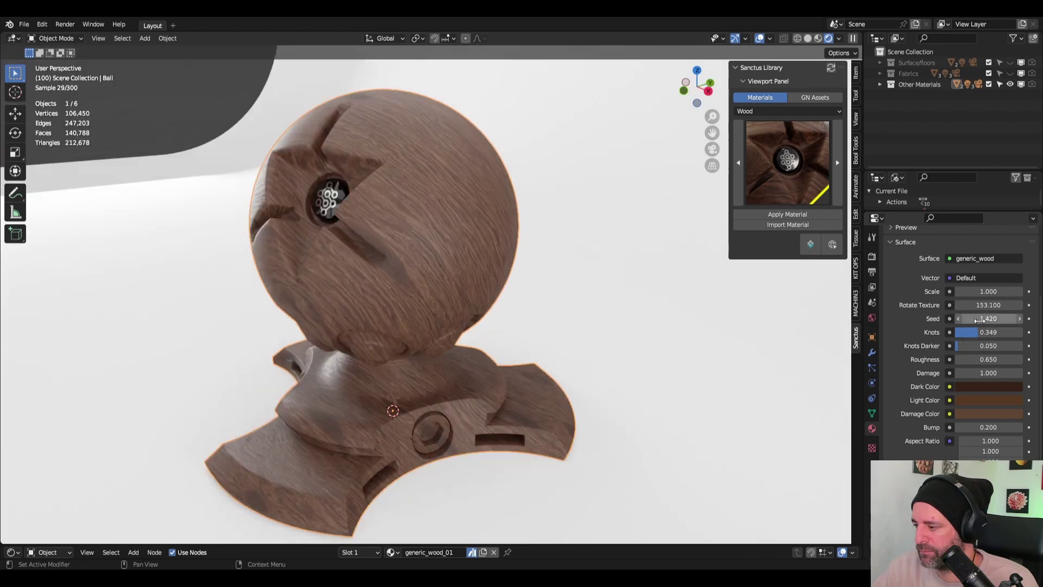
{"action": "left_click_drag", "start_coordinate": [978, 320], "coordinate": [1000, 320]}
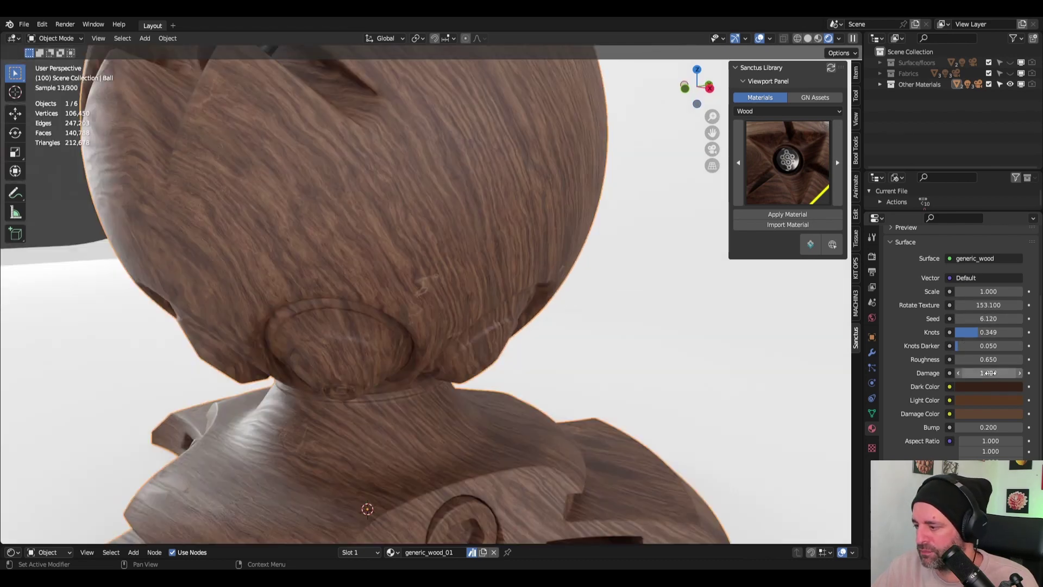
{"action": "mouse_move", "coordinate": [989, 373]}
{"action": "left_mouse_down"}
{"action": "mouse_move", "coordinate": [972, 372]}
{"action": "mouse_move", "coordinate": [985, 373]}
{"action": "left_mouse_up"}
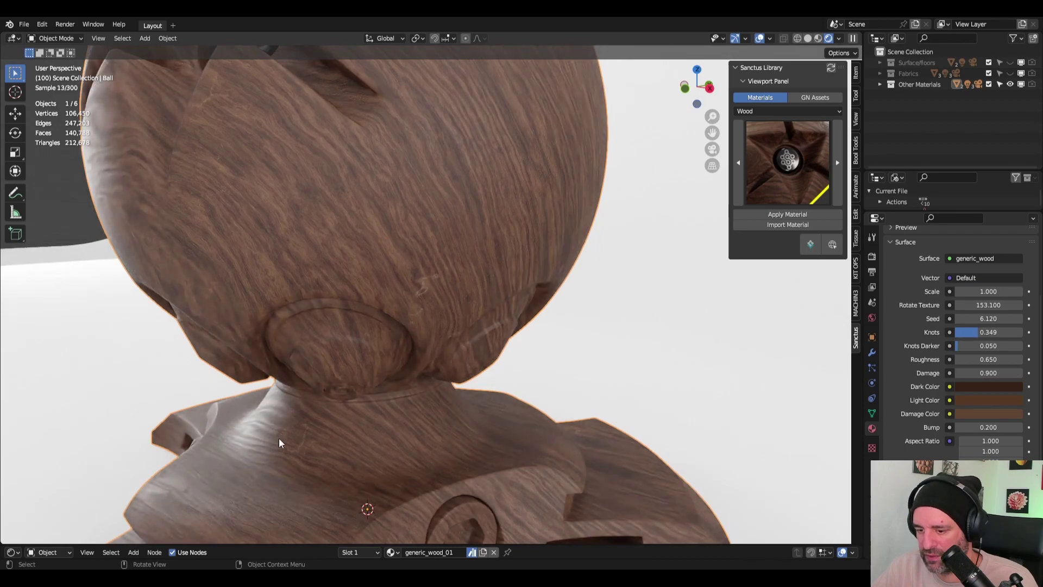
{"action": "scroll", "coordinate": [279, 438], "scroll_direction": "down", "scroll_amount": 4}
{"action": "middle_click_drag", "start_coordinate": [385, 432], "coordinate": [621, 448]}
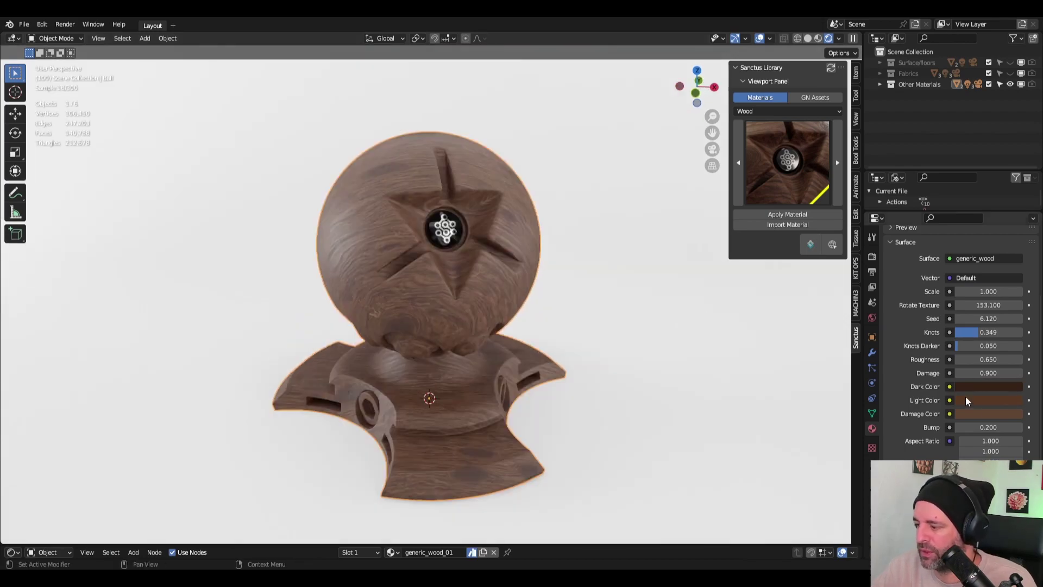
Step: Apply generic_wood_02, then generic_wood_03, and finish with the reddish generic_wood_04
{"action": "left_click", "coordinate": [791, 177]}
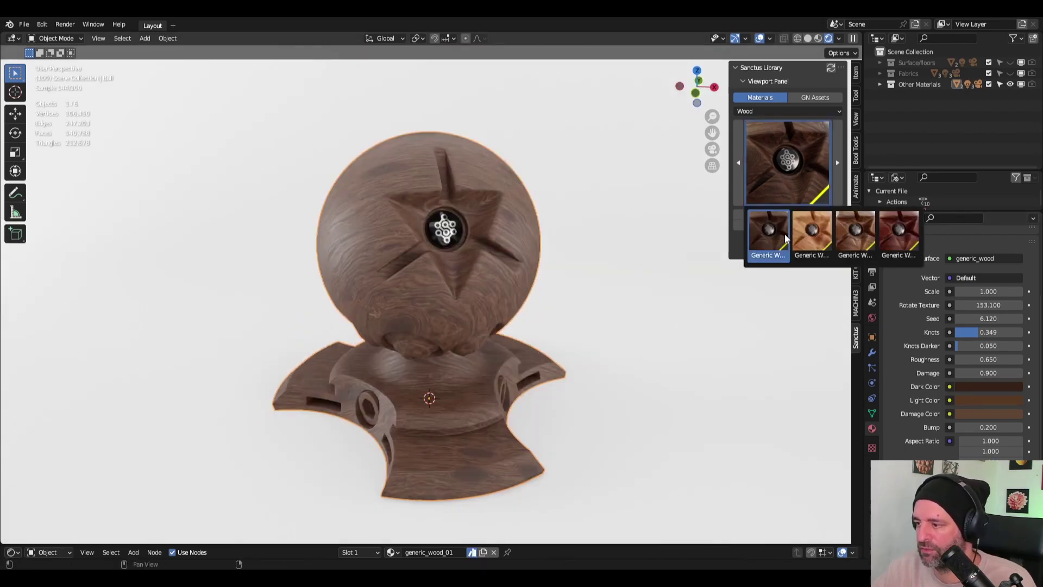
{"action": "left_click", "coordinate": [817, 233]}
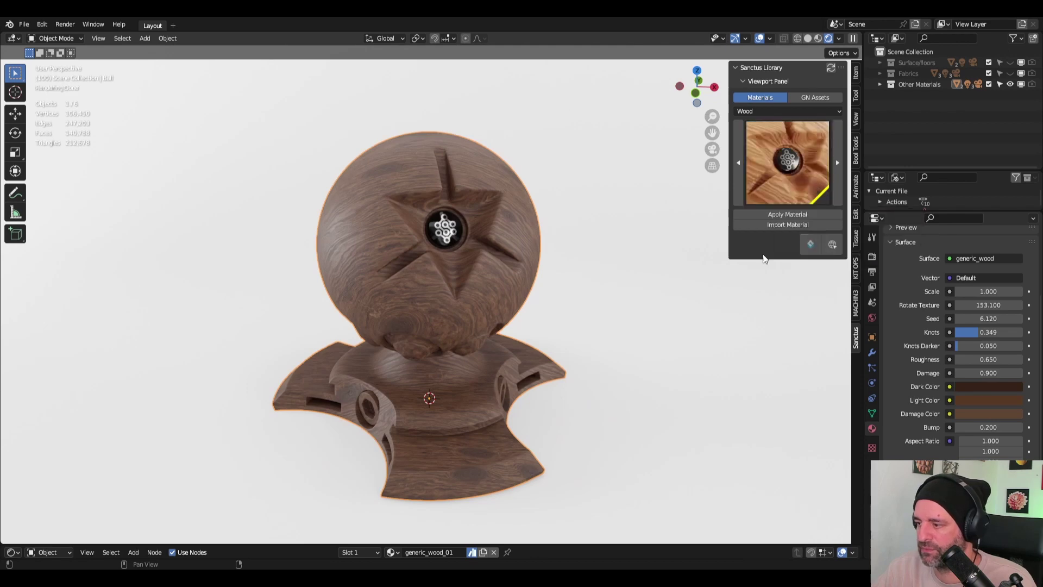
{"action": "left_click", "coordinate": [775, 214]}
{"action": "mouse_move", "coordinate": [583, 310]}
{"action": "middle_mouse_down"}
{"action": "mouse_move", "coordinate": [598, 305]}
{"action": "mouse_move", "coordinate": [583, 312]}
{"action": "middle_mouse_up"}
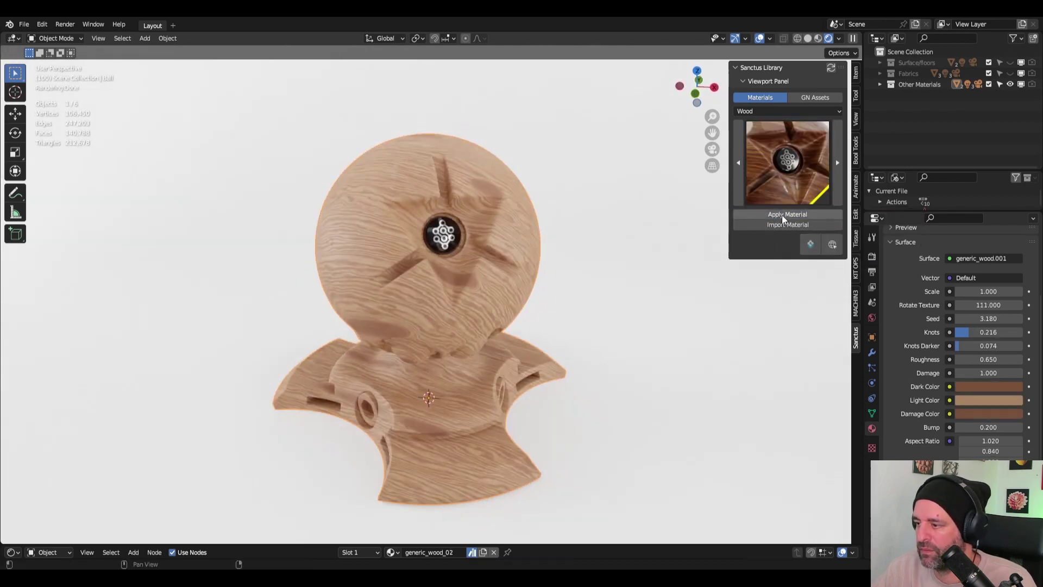
{"action": "left_click", "coordinate": [782, 214]}
{"action": "left_click", "coordinate": [768, 149]}
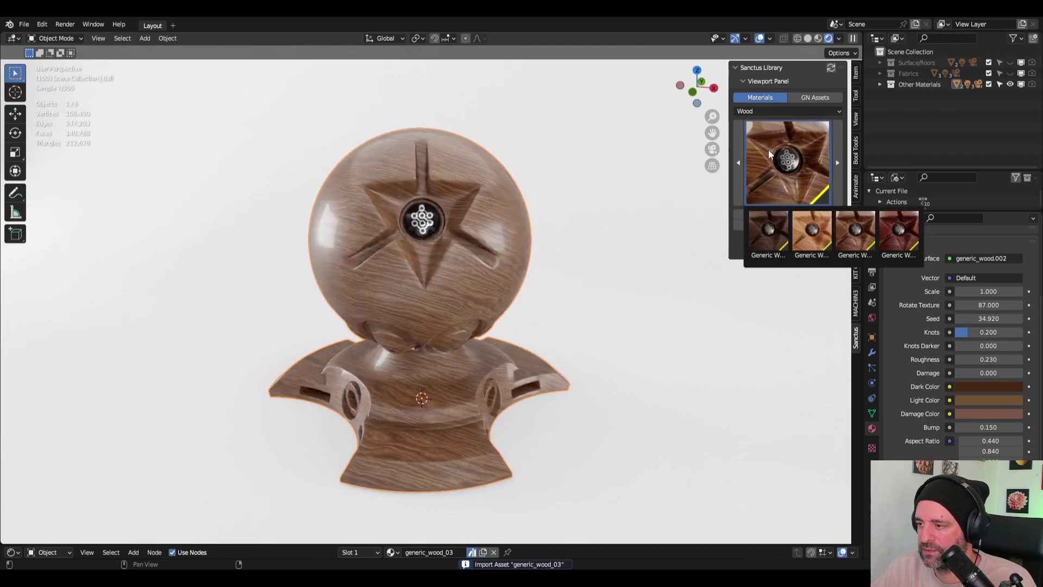
{"action": "left_click", "coordinate": [826, 245]}
{"action": "left_click", "coordinate": [789, 214]}
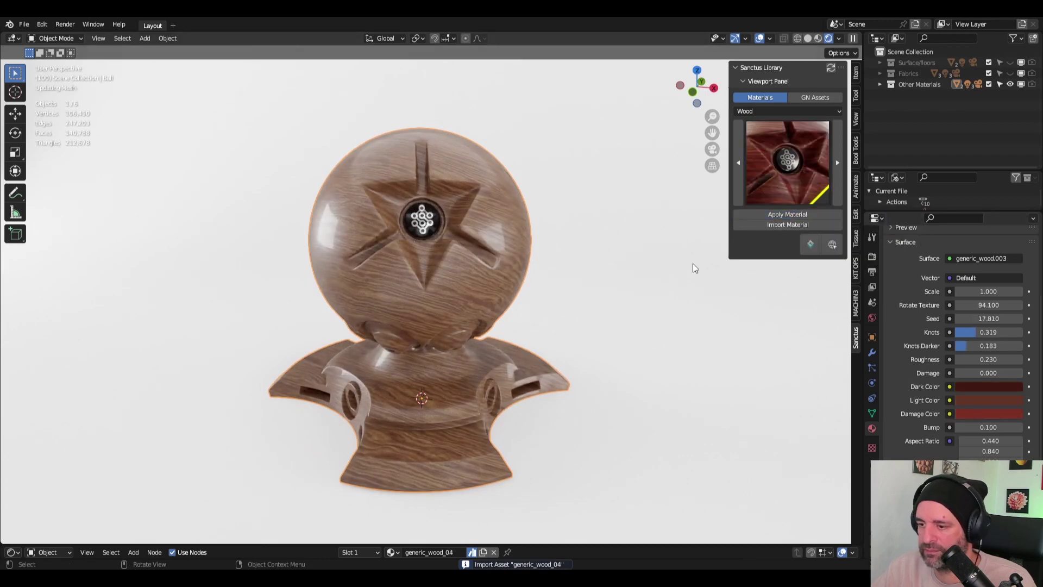
Step: Switch the library to Doodles and choose the Tangerine 01 material
{"action": "left_click", "coordinate": [788, 111]}
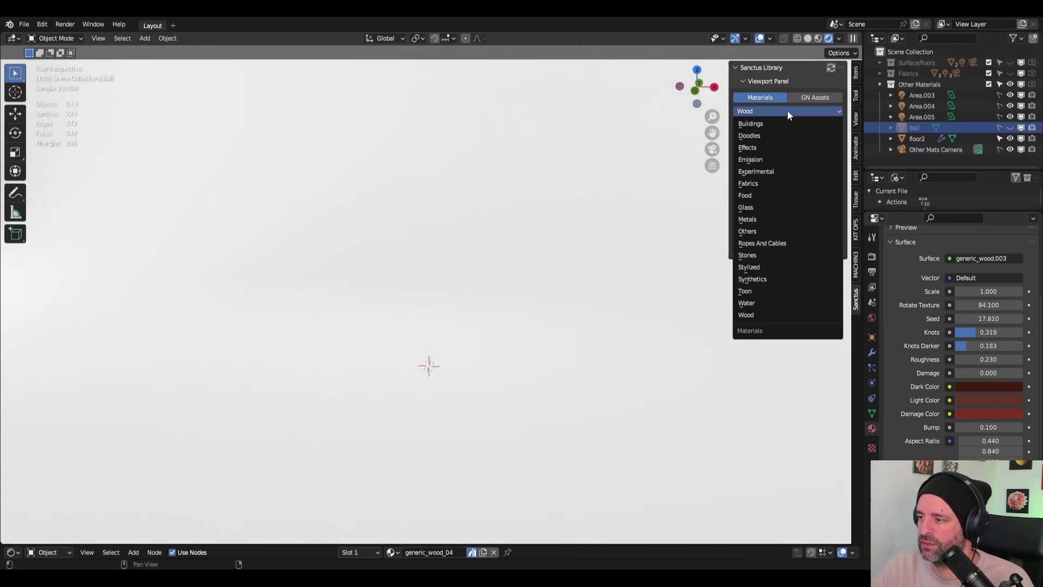
{"action": "left_click", "coordinate": [761, 135]}
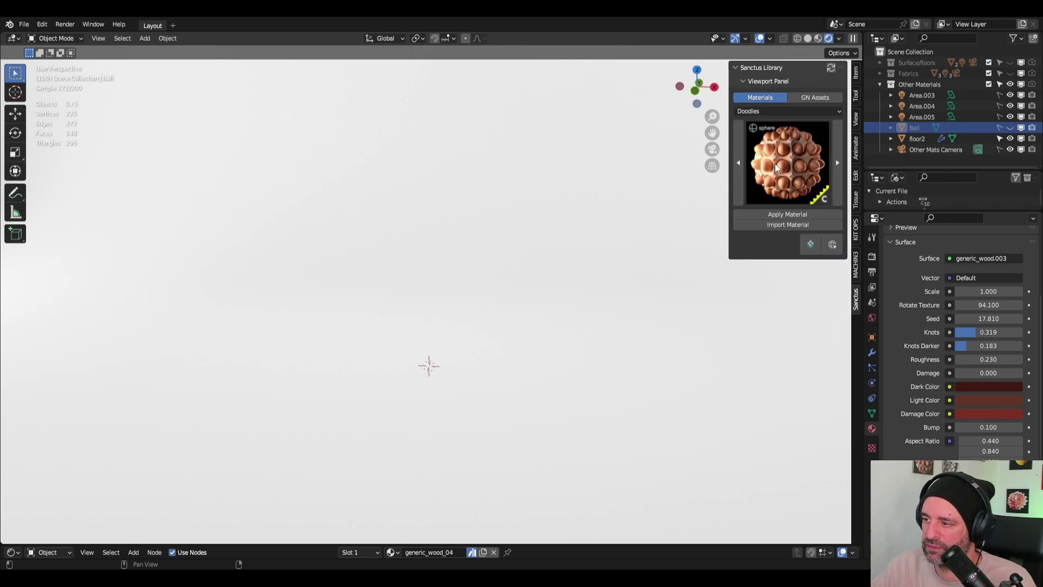
{"action": "left_click", "coordinate": [790, 180]}
{"action": "left_click", "coordinate": [857, 232]}
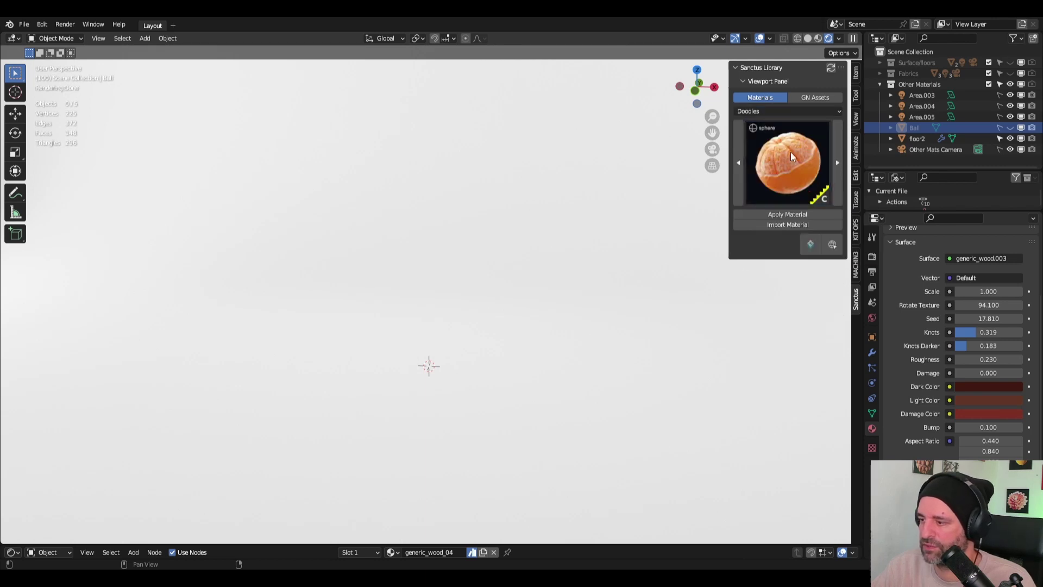
Step: Add a UV sphere to the scene
{"action": "key", "text": "shift+a"}
{"action": "mouse_move", "coordinate": [452, 300]}
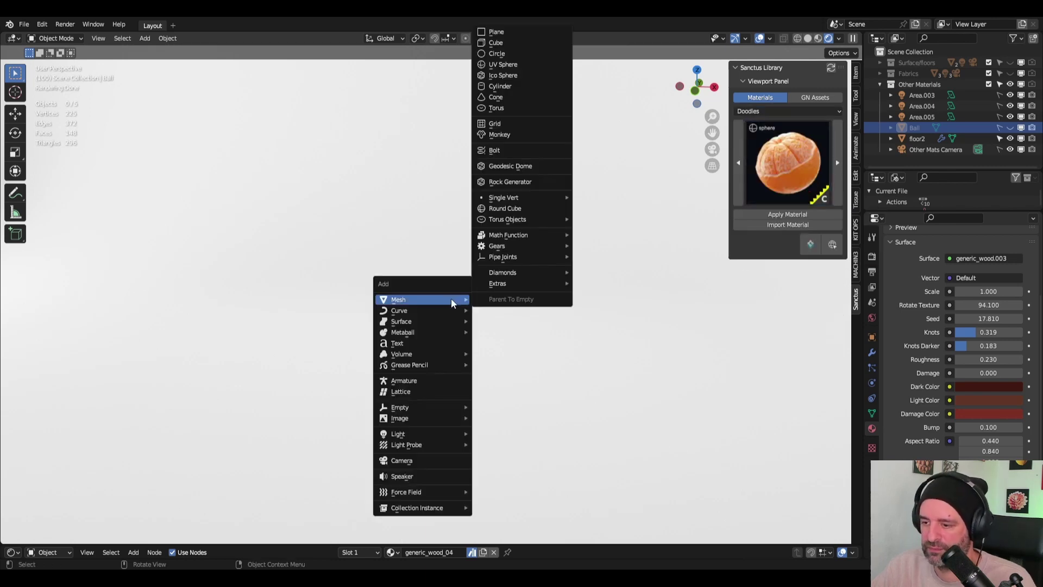
{"action": "left_click", "coordinate": [494, 63]}
{"action": "scroll", "coordinate": [485, 282], "scroll_direction": "down", "scroll_amount": 3}
{"action": "middle_click_drag", "start_coordinate": [512, 303], "coordinate": [556, 300]}
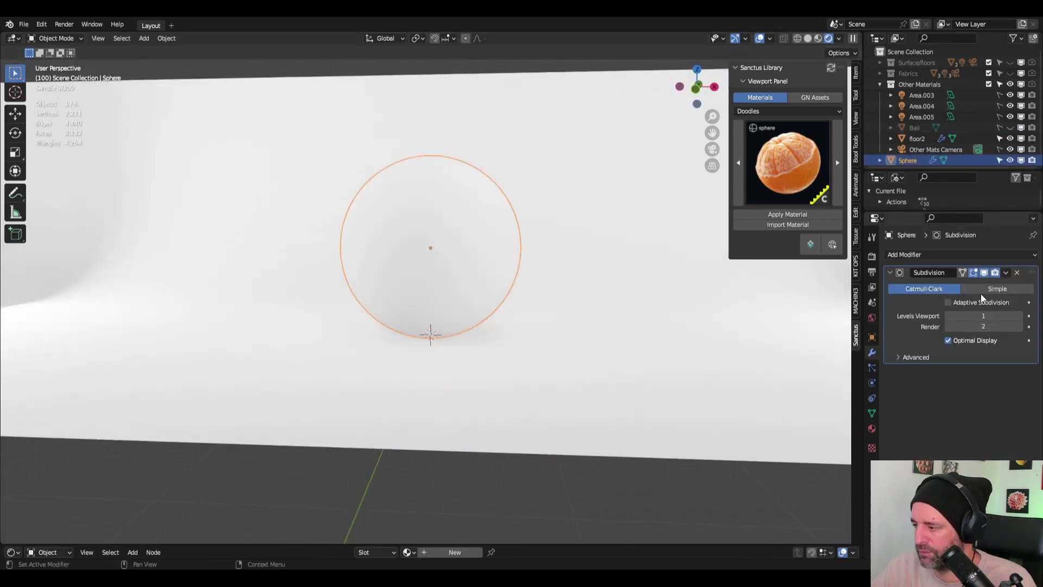
Step: Enable adaptive Catmull-Clark subdivision on the sphere and apply the tangerine material
{"action": "left_click", "coordinate": [986, 291]}
{"action": "left_click", "coordinate": [948, 290]}
{"action": "left_click", "coordinate": [949, 303]}
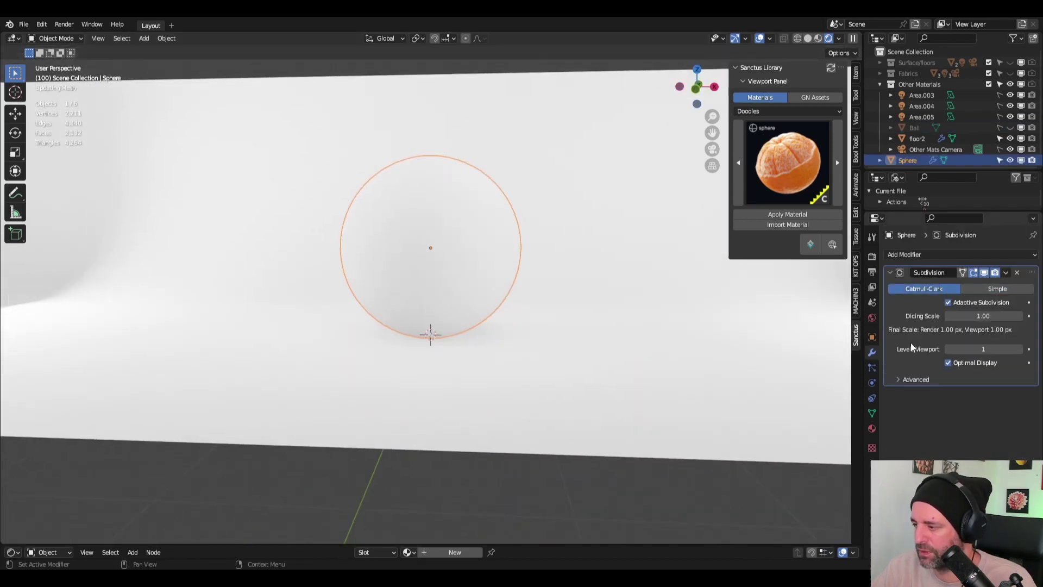
{"action": "scroll", "coordinate": [552, 217], "scroll_direction": "up", "scroll_amount": 2}
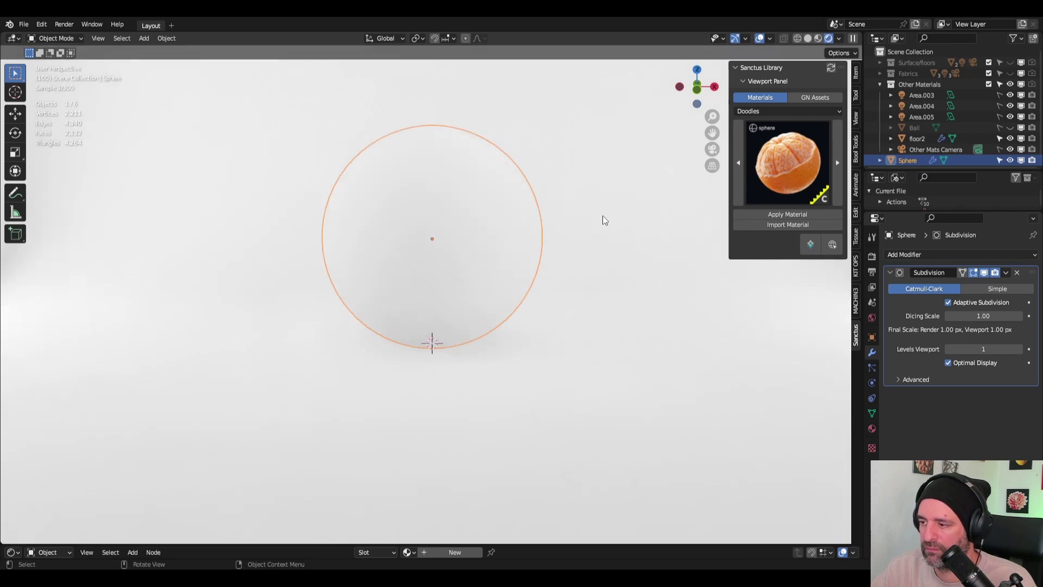
{"action": "left_click", "coordinate": [783, 215]}
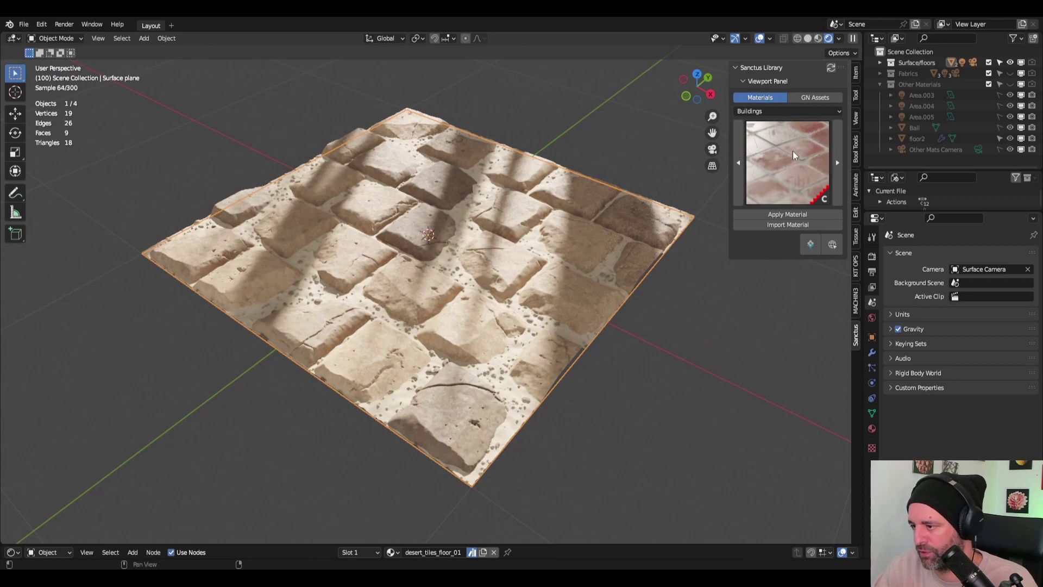
Step: Apply Anti Slip 01 to the floor plane
{"action": "left_click", "coordinate": [793, 153]}
{"action": "left_click", "coordinate": [727, 232]}
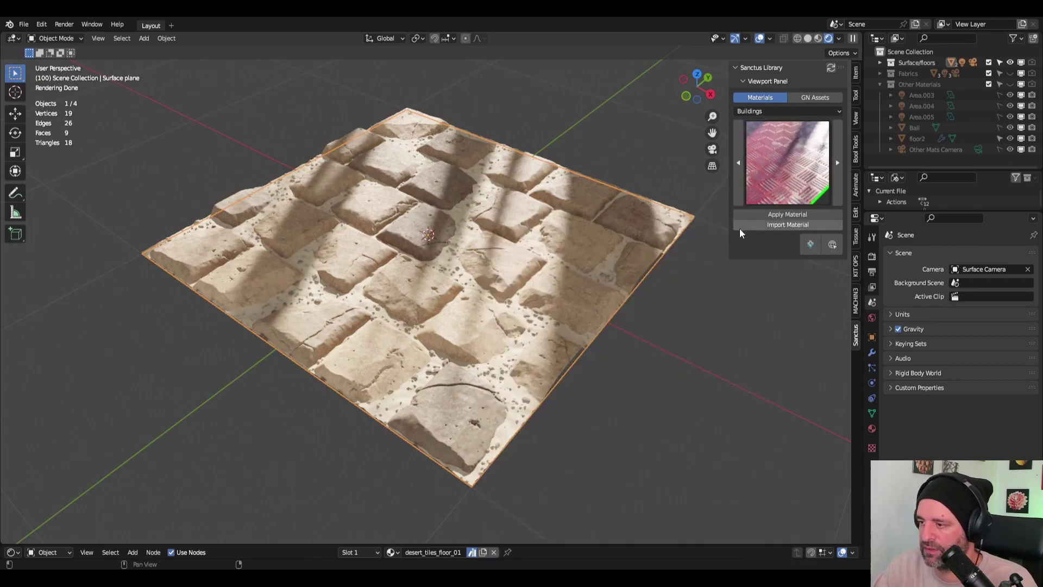
{"action": "left_click", "coordinate": [783, 215]}
{"action": "middle_click_drag", "start_coordinate": [636, 347], "coordinate": [670, 356]}
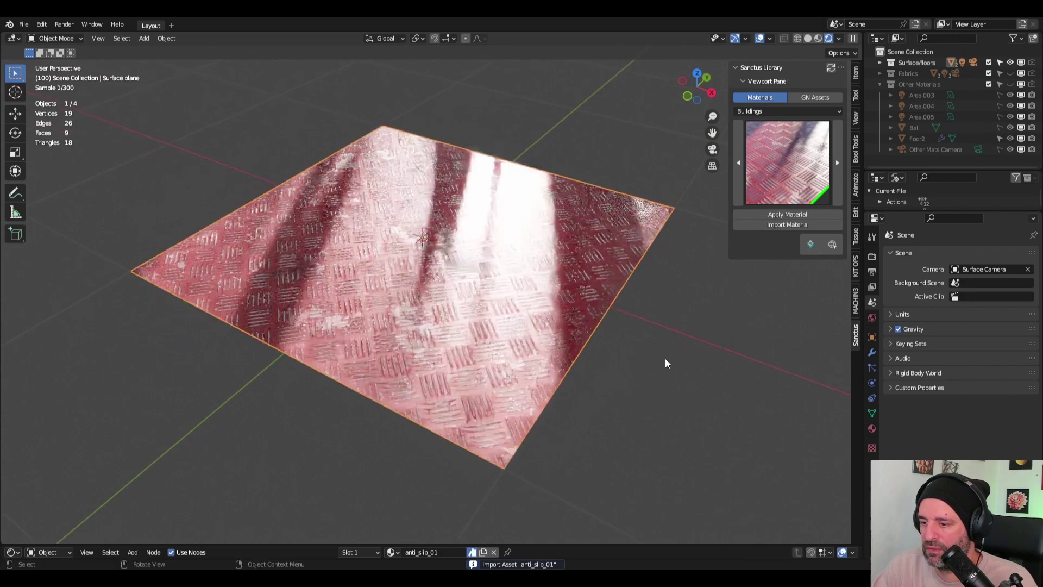
{"action": "scroll", "coordinate": [666, 357], "scroll_direction": "up", "scroll_amount": 5}
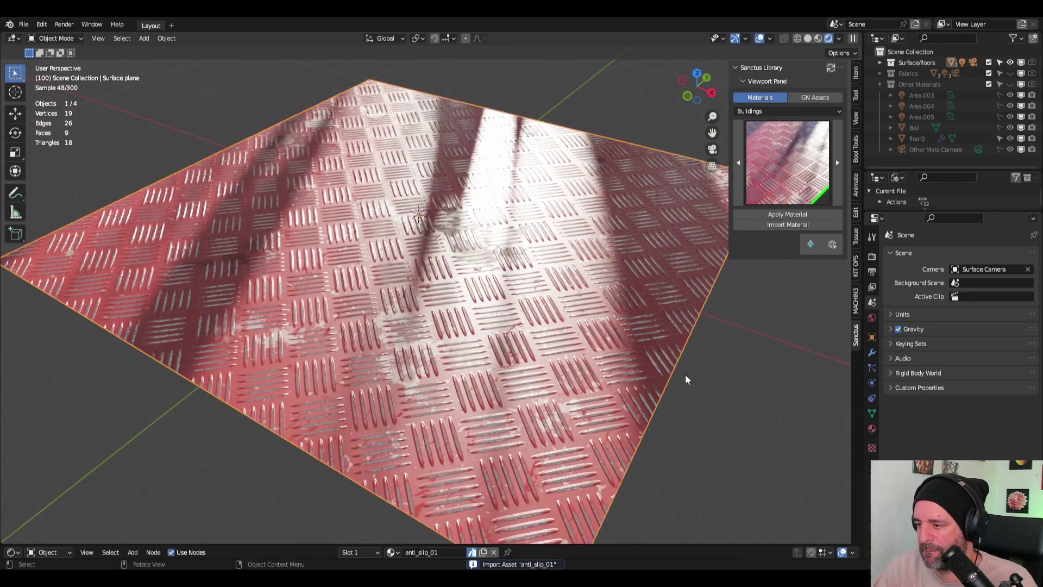
Step: Tweak the tread plate's Worn, Pattern (kept at 5), and Shape, and set Thickness to 0.210
{"action": "left_click", "coordinate": [872, 351]}
{"action": "left_click", "coordinate": [872, 429]}
{"action": "scroll", "coordinate": [911, 364], "scroll_direction": "down", "scroll_amount": 4}
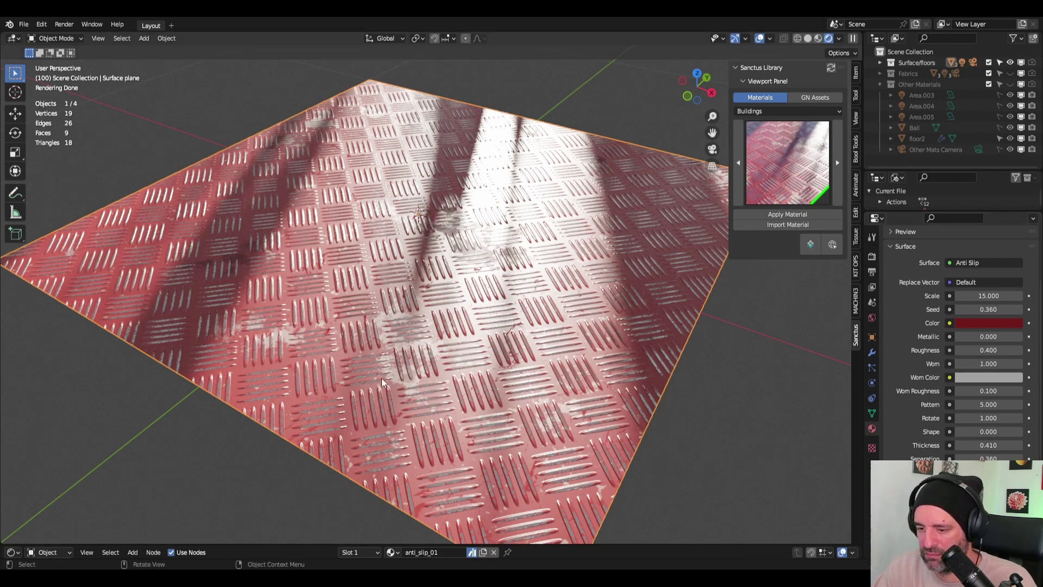
{"action": "scroll", "coordinate": [404, 404], "scroll_direction": "up", "scroll_amount": 3}
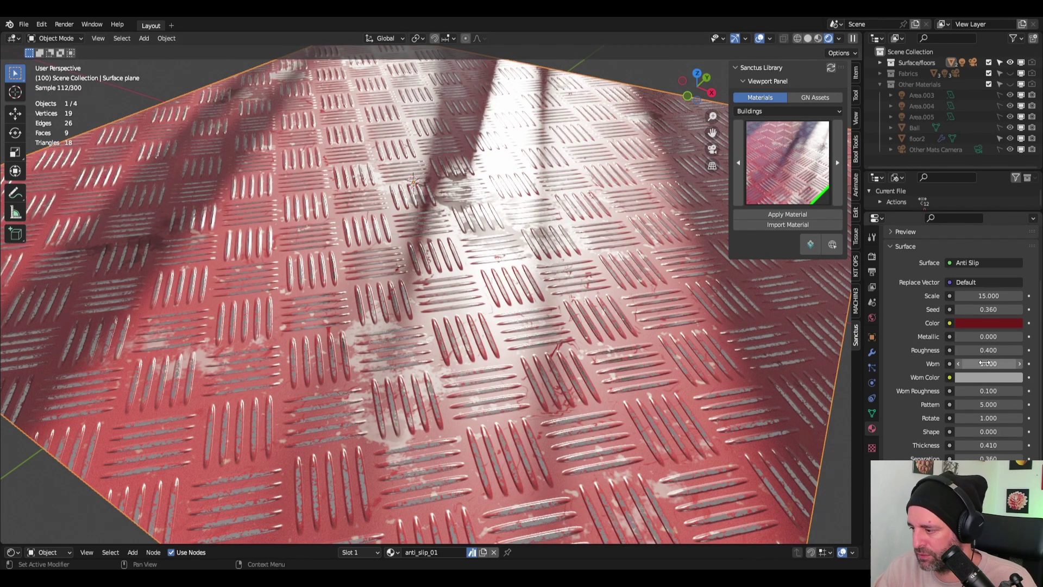
{"action": "mouse_move", "coordinate": [984, 363]}
{"action": "left_mouse_down"}
{"action": "mouse_move", "coordinate": [919, 363]}
{"action": "mouse_move", "coordinate": [1001, 363]}
{"action": "left_mouse_up"}
{"action": "scroll", "coordinate": [751, 391], "scroll_direction": "down", "scroll_amount": 3}
{"action": "middle_click_drag", "start_coordinate": [774, 412], "coordinate": [560, 359]}
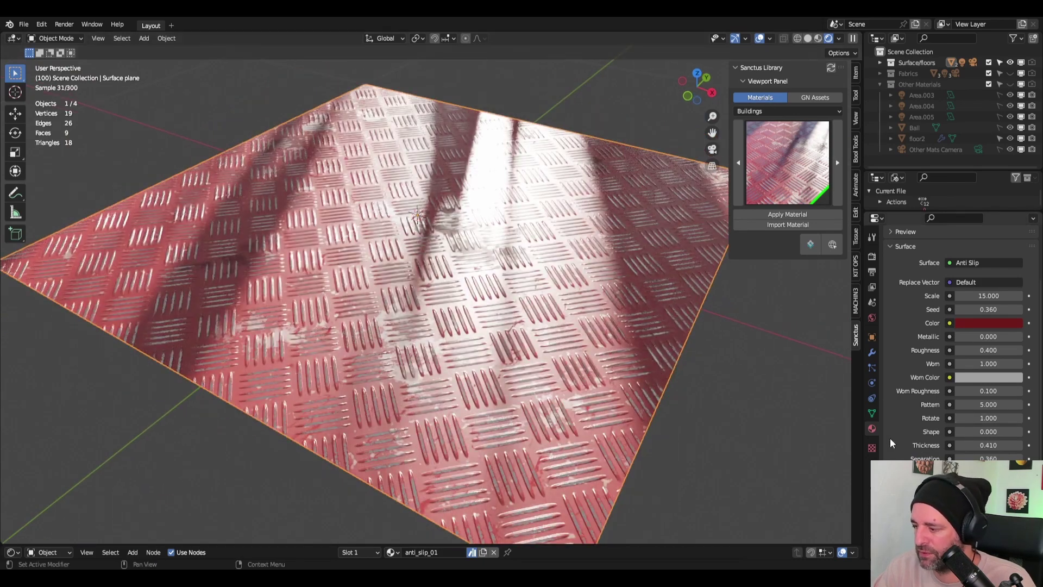
{"action": "mouse_move", "coordinate": [996, 404]}
{"action": "left_mouse_down"}
{"action": "mouse_move", "coordinate": [965, 405]}
{"action": "mouse_move", "coordinate": [997, 404]}
{"action": "left_mouse_up"}
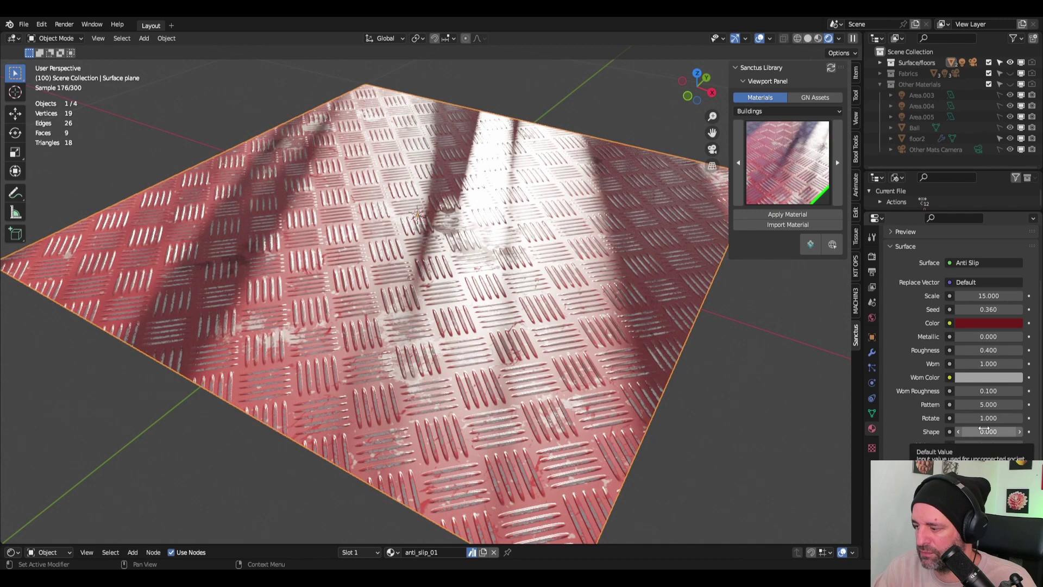
{"action": "left_click_drag", "start_coordinate": [989, 432], "coordinate": [970, 445]}
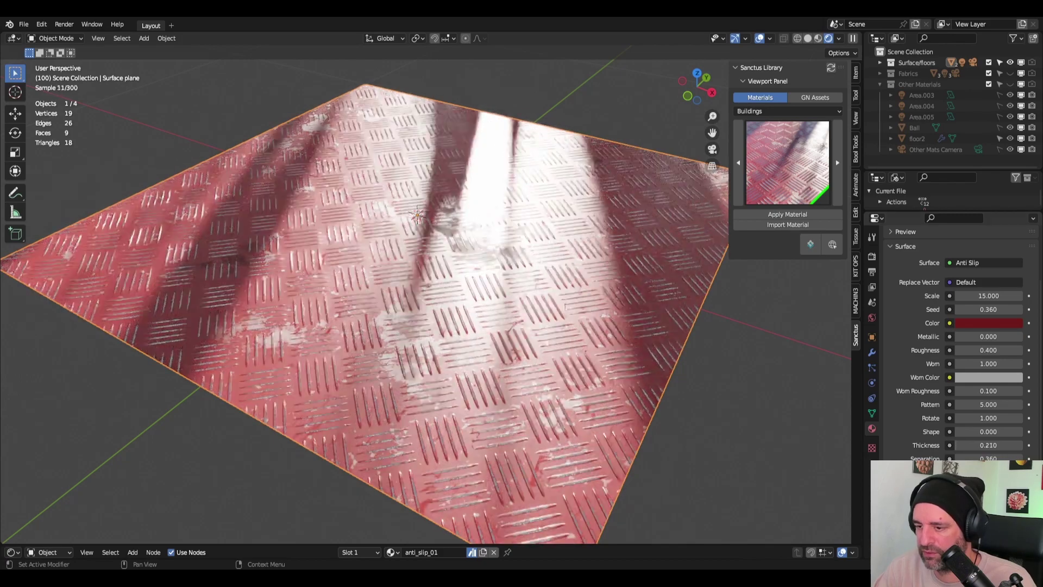
{"action": "middle_click_drag", "start_coordinate": [715, 375], "coordinate": [605, 343]}
Step: Apply Anti Slip 03, then finish with the silver Anti Slip 04 on the plane
{"action": "left_click", "coordinate": [777, 169]}
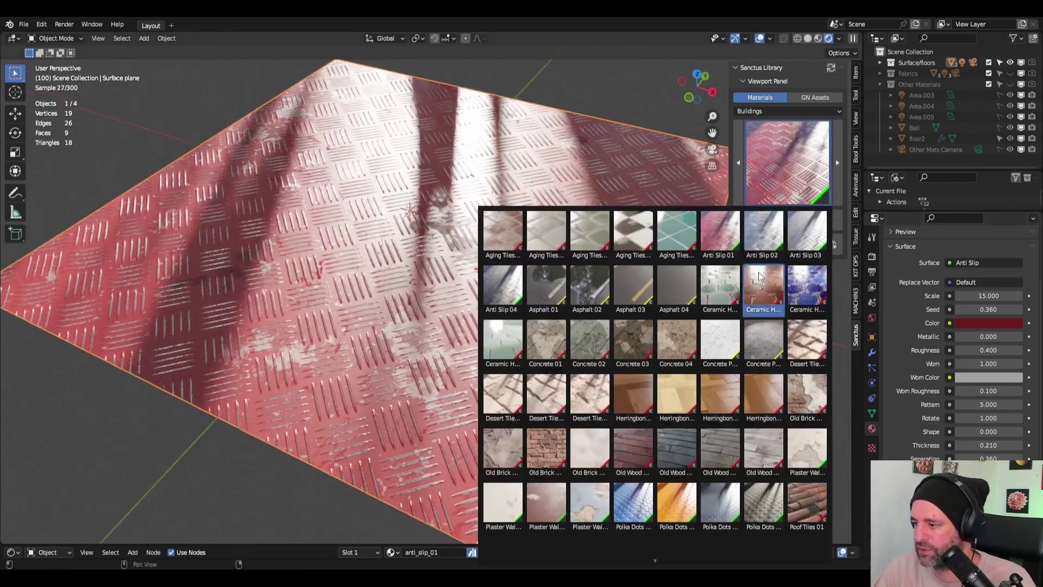
{"action": "left_click", "coordinate": [807, 231]}
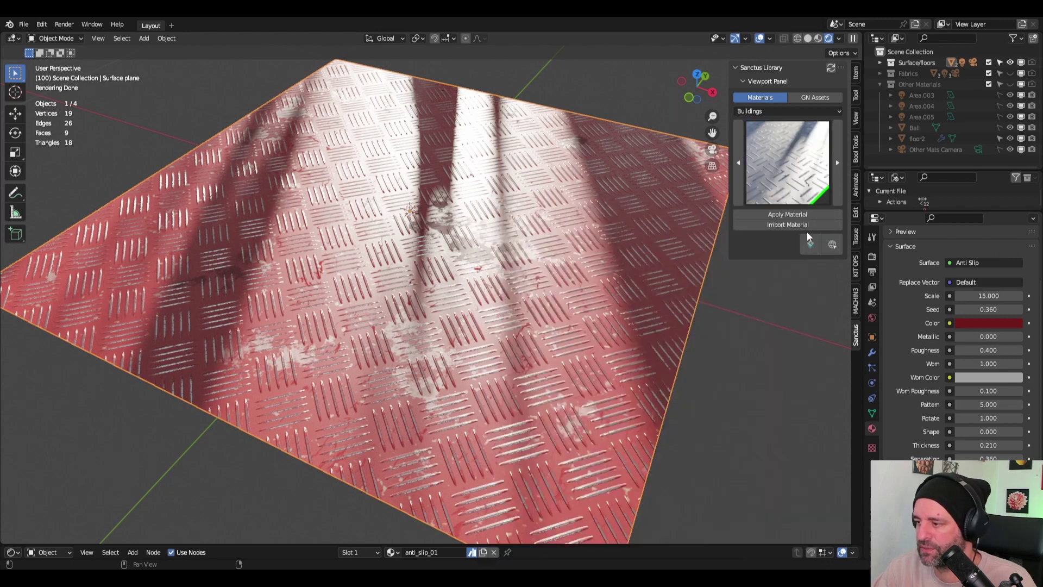
{"action": "left_click", "coordinate": [792, 209]}
{"action": "left_click", "coordinate": [784, 171]}
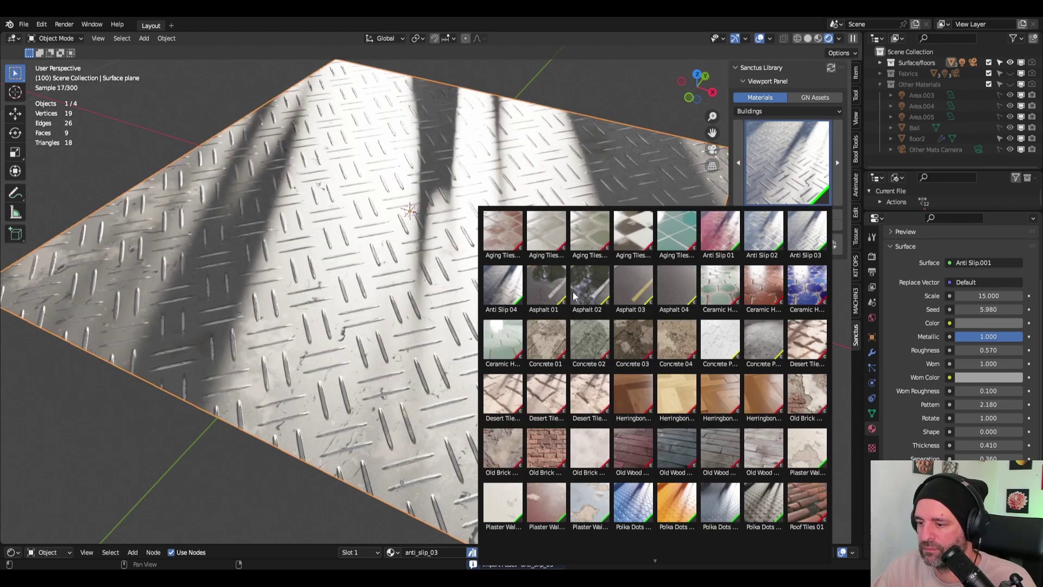
{"action": "left_click", "coordinate": [514, 279]}
{"action": "left_click", "coordinate": [765, 214]}
{"action": "middle_click_drag", "start_coordinate": [620, 311], "coordinate": [529, 335]}
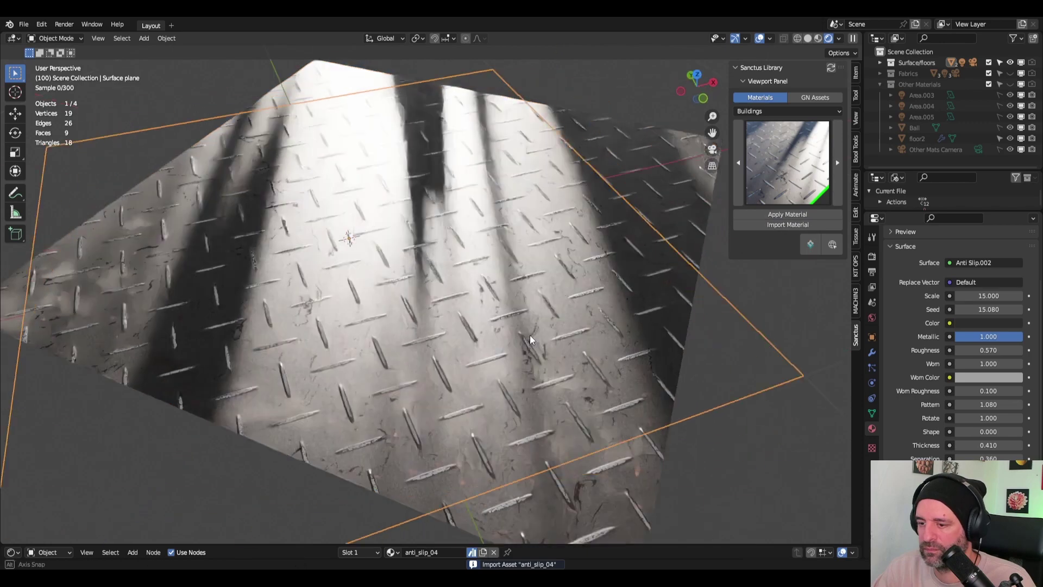
{"action": "middle_click_drag", "start_coordinate": [530, 334], "coordinate": [503, 332]}
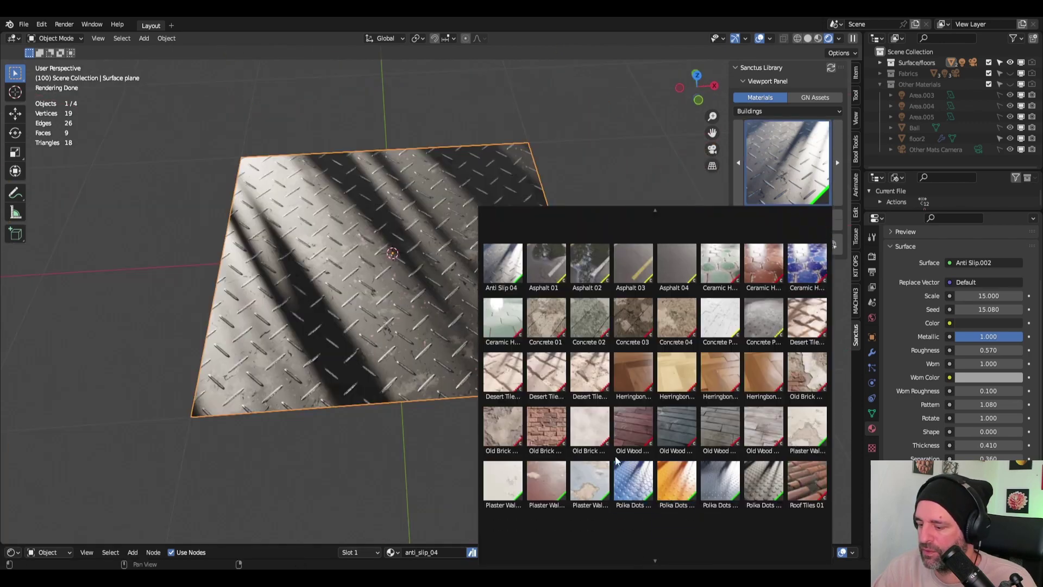
Step: Apply the Plaster Wall material to the plane and orbit around it to inspect
{"action": "left_click", "coordinate": [805, 432]}
{"action": "left_click", "coordinate": [787, 224]}
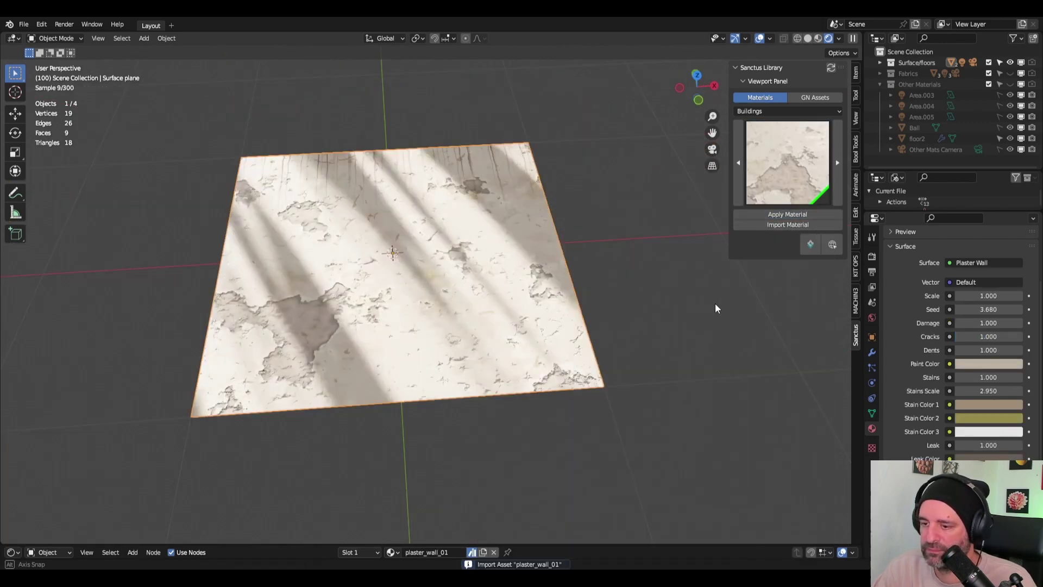
{"action": "middle_click_drag", "start_coordinate": [715, 303], "coordinate": [685, 310]}
{"action": "scroll", "coordinate": [690, 310], "scroll_direction": "up", "scroll_amount": 2}
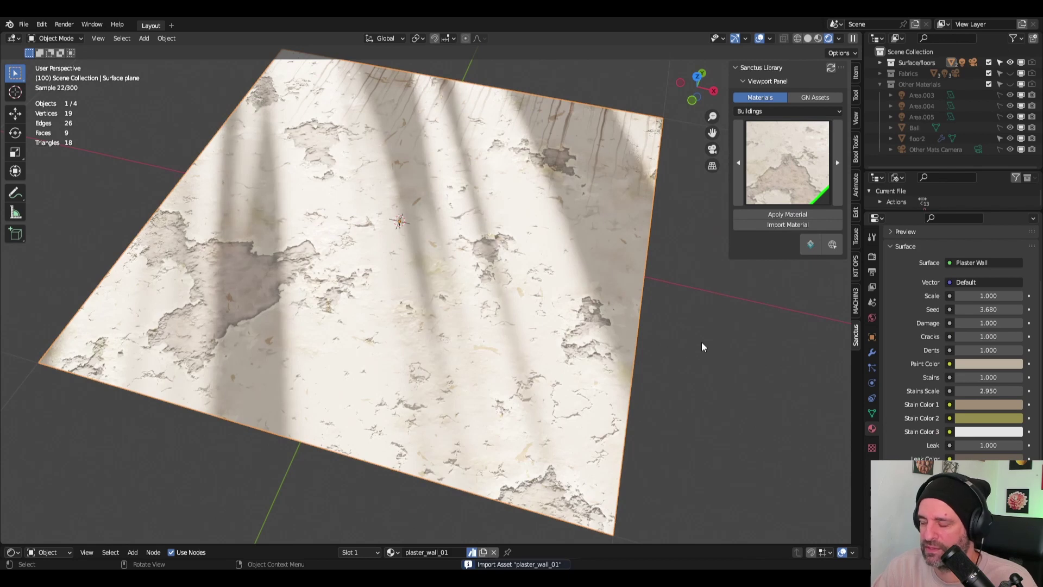
{"action": "scroll", "coordinate": [701, 347], "scroll_direction": "down", "scroll_amount": 3}
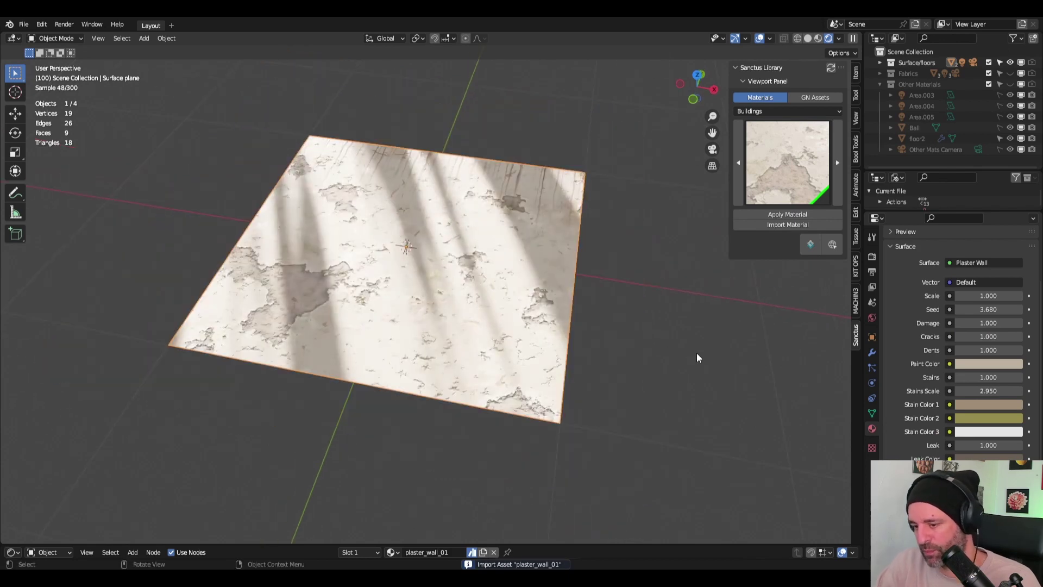
{"action": "middle_click_drag", "start_coordinate": [662, 354], "coordinate": [675, 350]}
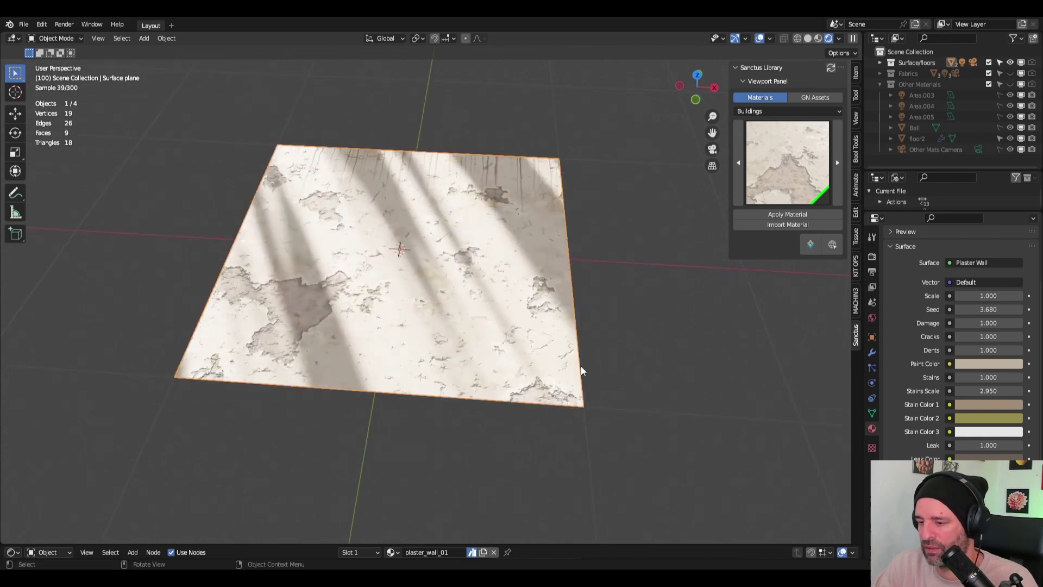
{"action": "scroll", "coordinate": [455, 319], "scroll_direction": "up", "scroll_amount": 3}
{"action": "middle_click_drag", "start_coordinate": [564, 394], "coordinate": [669, 353]}
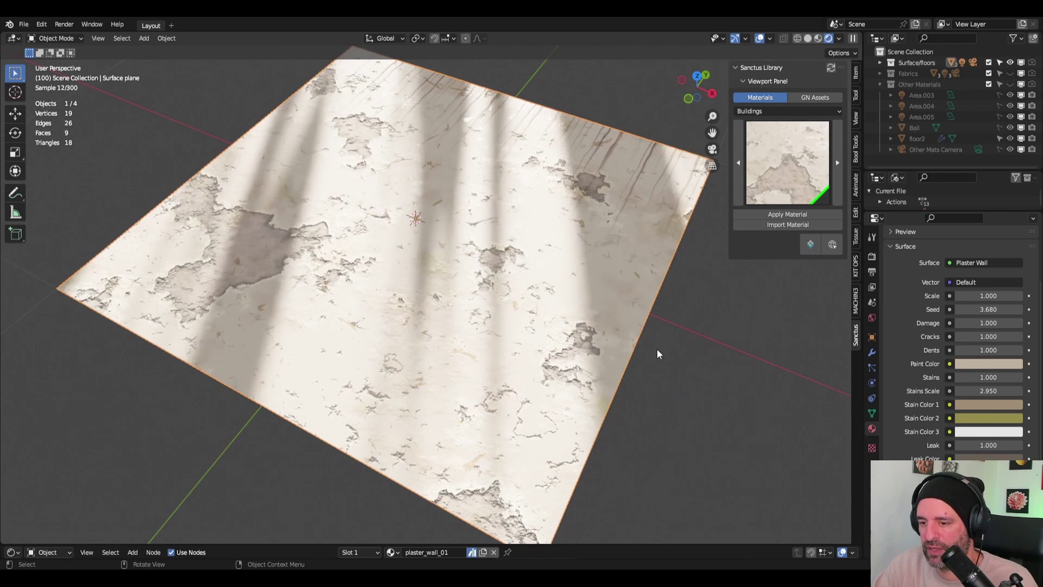
{"action": "middle_click_drag", "start_coordinate": [534, 324], "coordinate": [612, 291]}
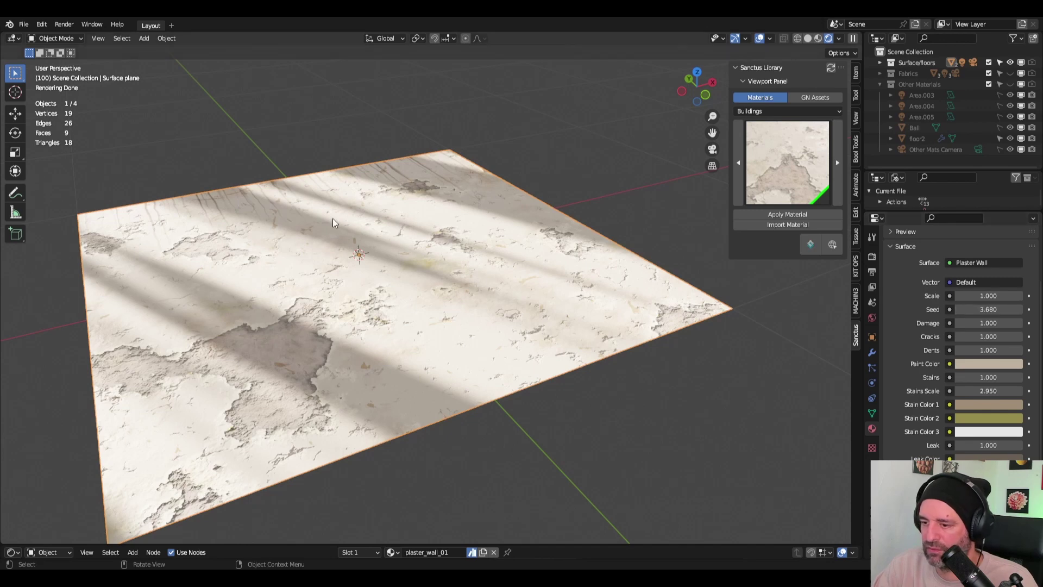
Step: Reseed the plaster to 10.480 and tint the paint pale salmon
{"action": "left_click_drag", "start_coordinate": [992, 311], "coordinate": [992, 351]}
{"action": "left_click", "coordinate": [987, 361]}
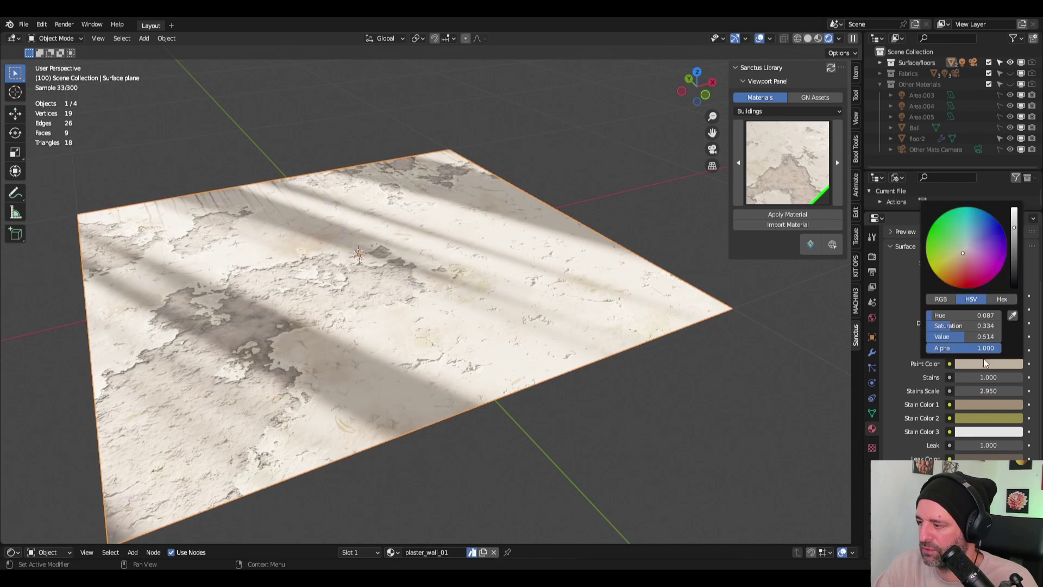
{"action": "mouse_move", "coordinate": [966, 251]}
{"action": "left_mouse_down"}
{"action": "mouse_move", "coordinate": [965, 242]}
{"action": "mouse_move", "coordinate": [968, 252]}
{"action": "left_mouse_up"}
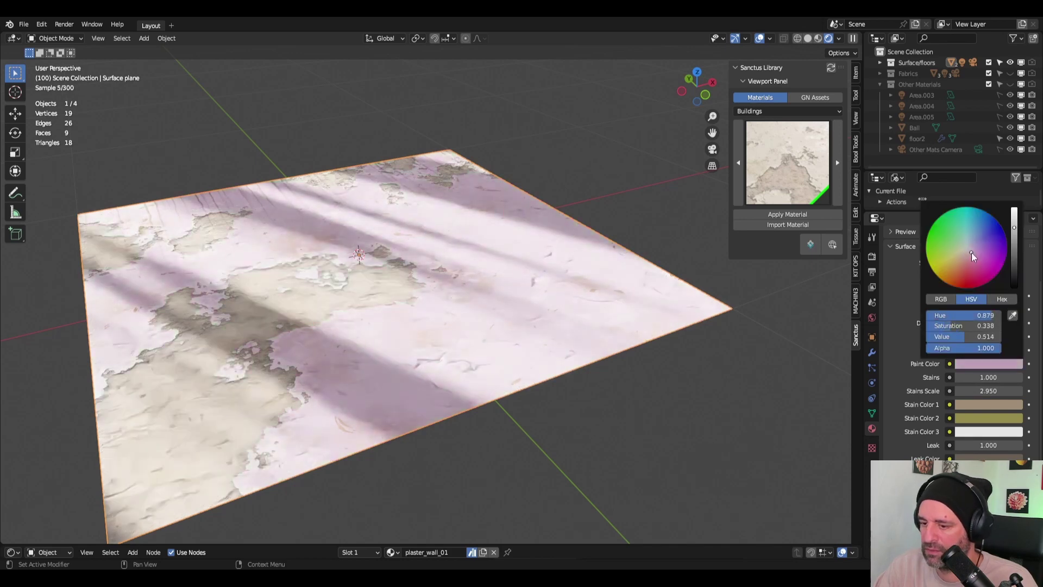
{"action": "key", "text": "Escape"}
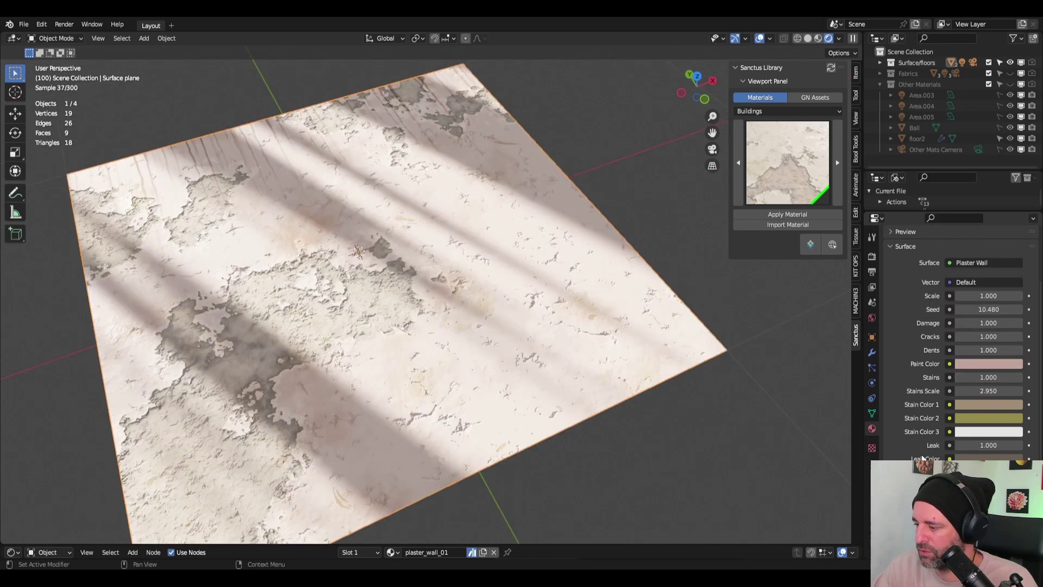
Step: Adjust the Leak amount and the brightness of the leak colour
{"action": "scroll", "coordinate": [922, 459], "scroll_direction": "down", "scroll_amount": 1}
{"action": "mouse_move", "coordinate": [990, 424]}
{"action": "left_mouse_down"}
{"action": "mouse_move", "coordinate": [959, 424]}
{"action": "mouse_move", "coordinate": [991, 424]}
{"action": "left_mouse_up"}
{"action": "mouse_move", "coordinate": [608, 332]}
{"action": "middle_mouse_down"}
{"action": "mouse_move", "coordinate": [582, 386]}
{"action": "mouse_move", "coordinate": [593, 358]}
{"action": "middle_mouse_up"}
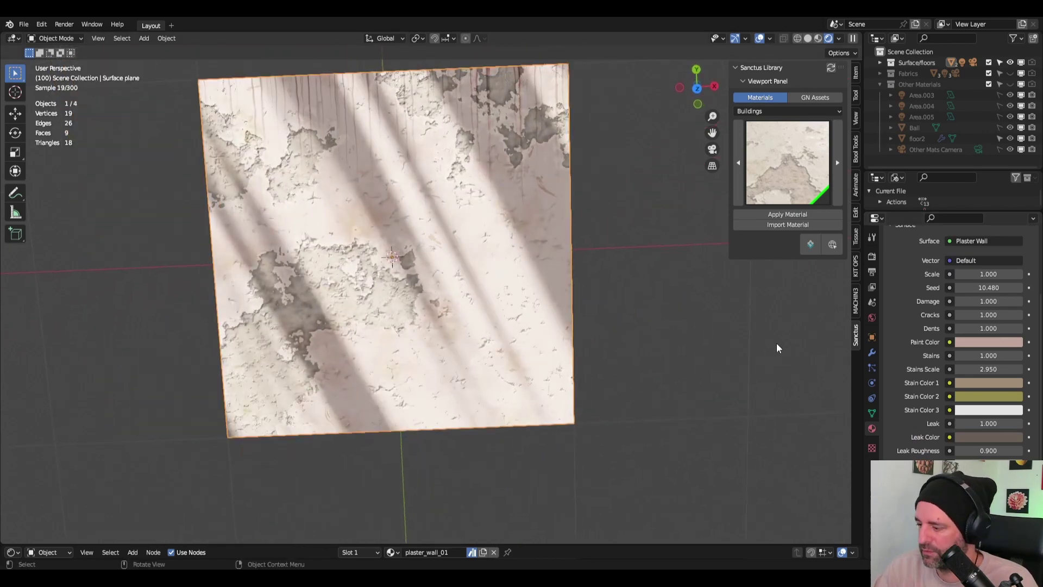
{"action": "left_click", "coordinate": [989, 436]}
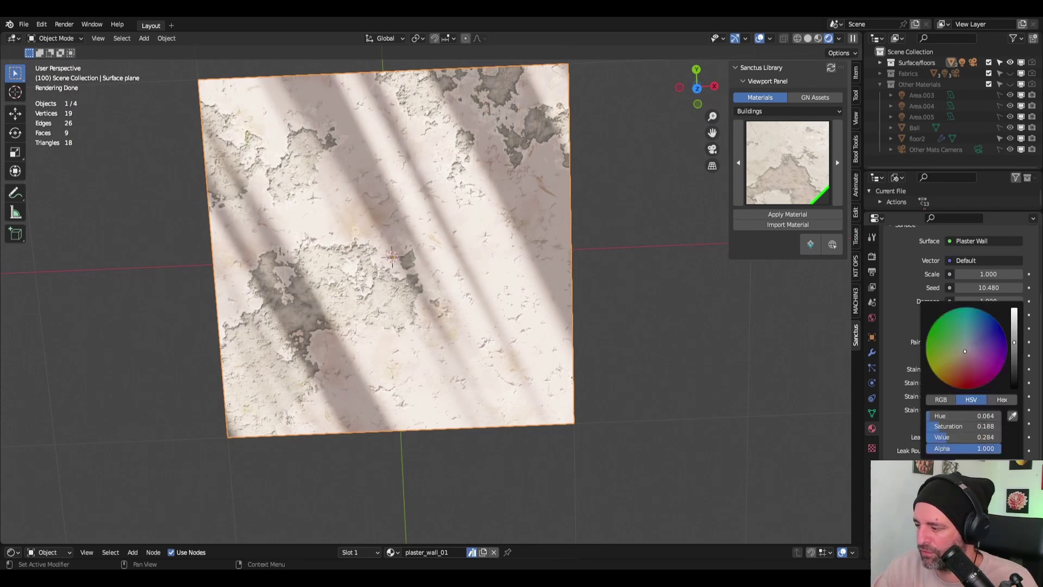
{"action": "left_click_drag", "start_coordinate": [1015, 353], "coordinate": [1014, 337]}
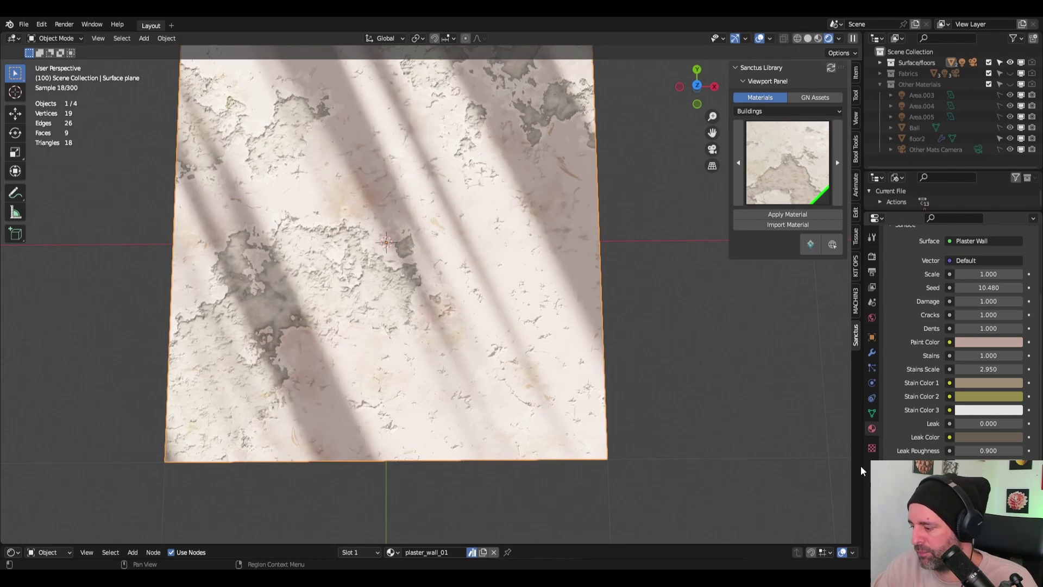
{"action": "left_click", "coordinate": [781, 159]}
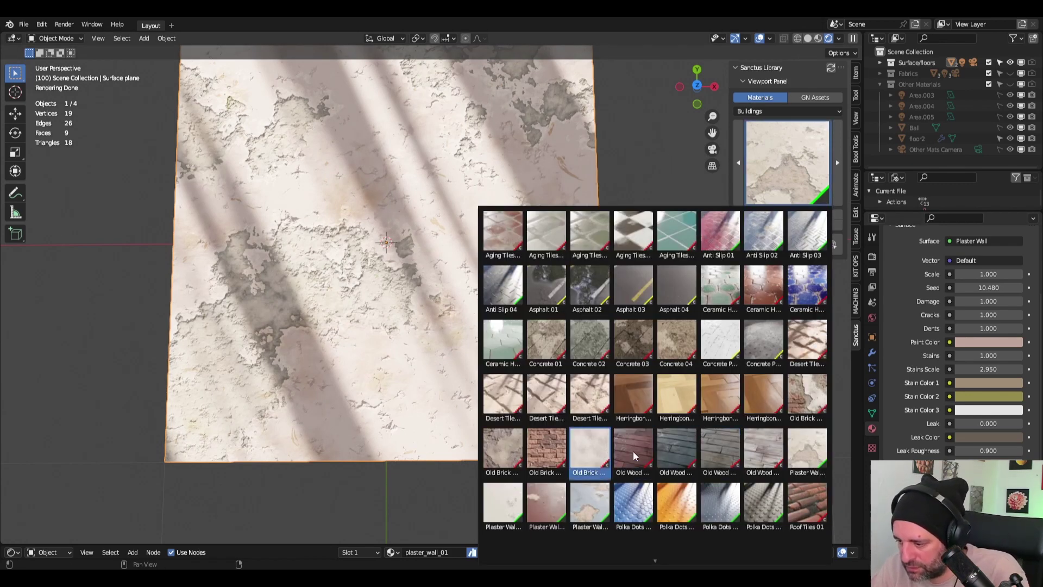
Step: Apply Polka Dots to the plane, then switch to the orange polka-dot variant
{"action": "left_click", "coordinate": [634, 507]}
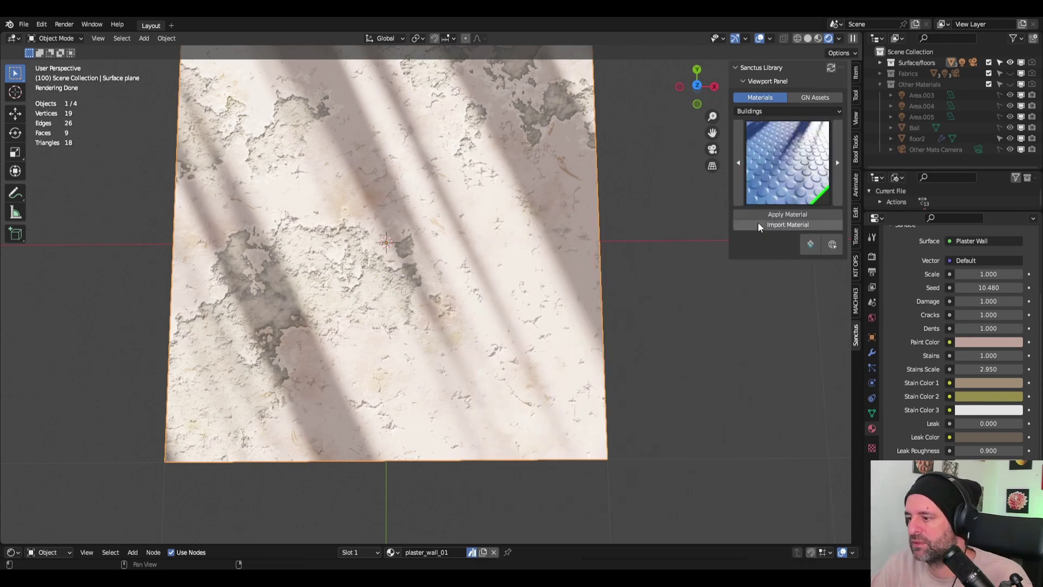
{"action": "left_click", "coordinate": [784, 213]}
{"action": "middle_click_drag", "start_coordinate": [695, 379], "coordinate": [720, 318]}
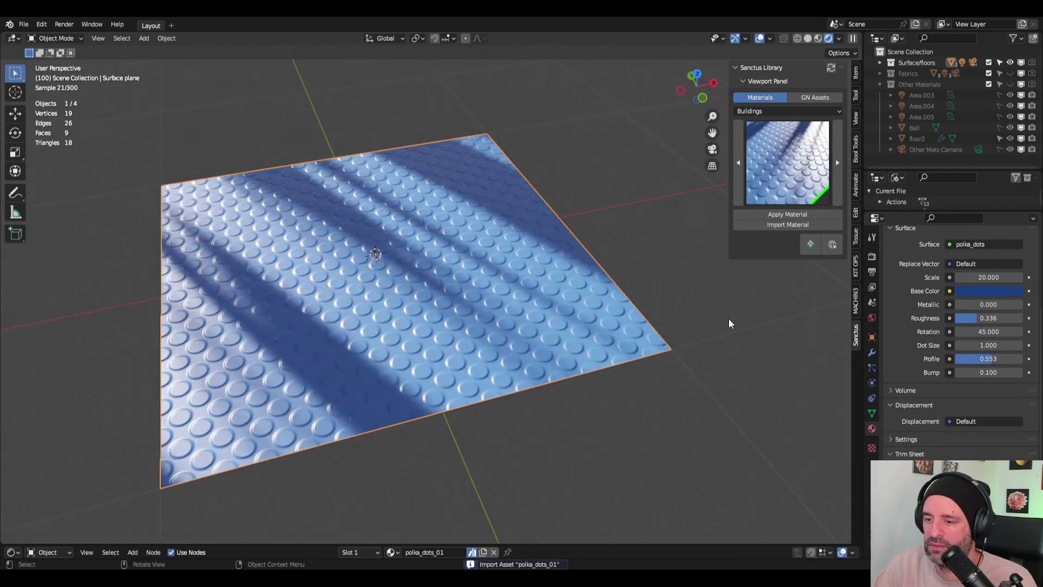
{"action": "left_click", "coordinate": [808, 167]}
{"action": "left_click", "coordinate": [677, 491]}
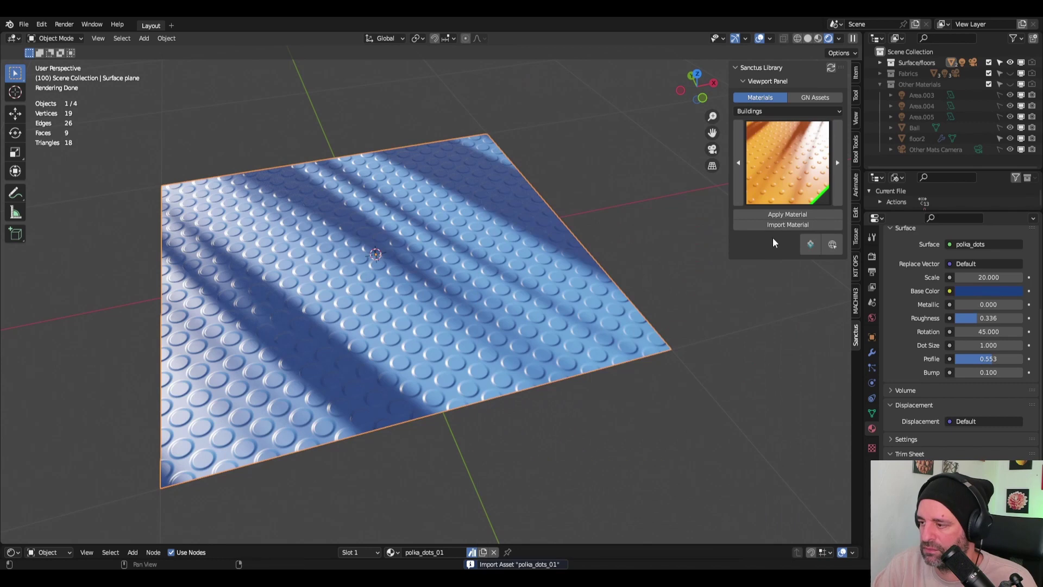
{"action": "left_click", "coordinate": [777, 214]}
Step: Swap in the grey metallic polka-dot material on the plane
{"action": "left_click", "coordinate": [794, 155]}
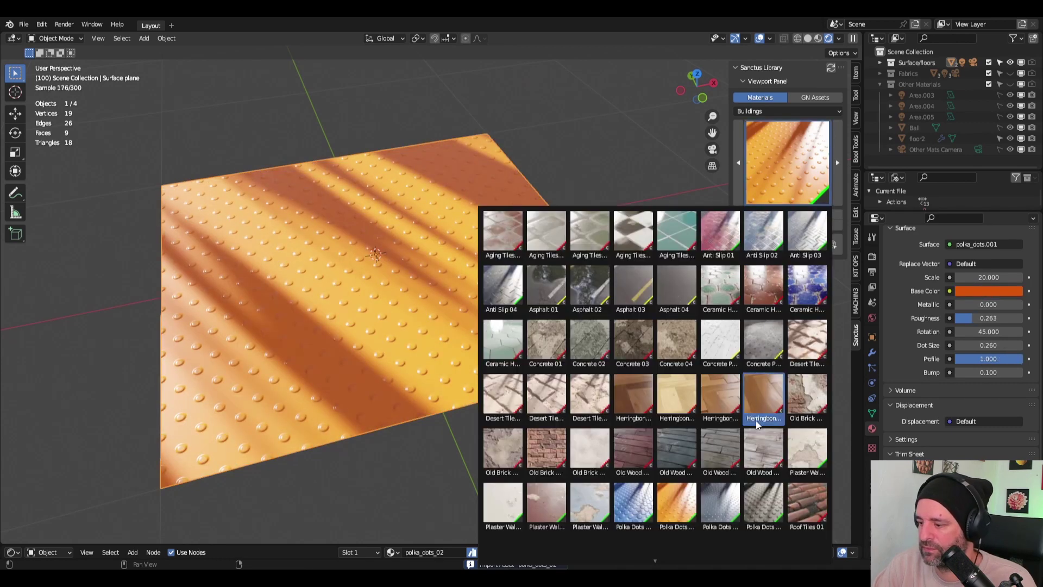
{"action": "left_click", "coordinate": [722, 503]}
{"action": "left_click", "coordinate": [787, 214]}
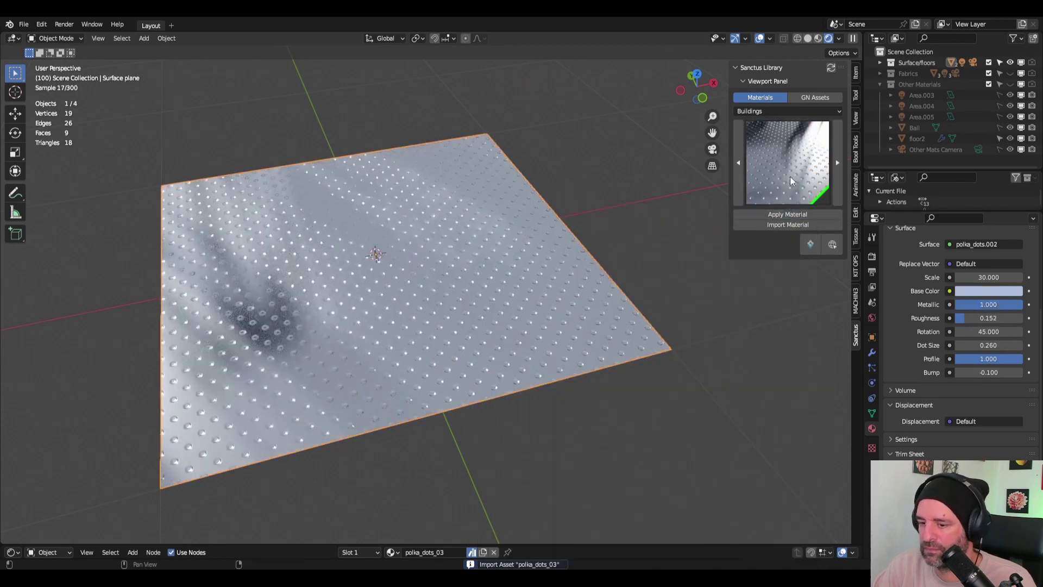
{"action": "middle_click_drag", "start_coordinate": [654, 266], "coordinate": [631, 284]}
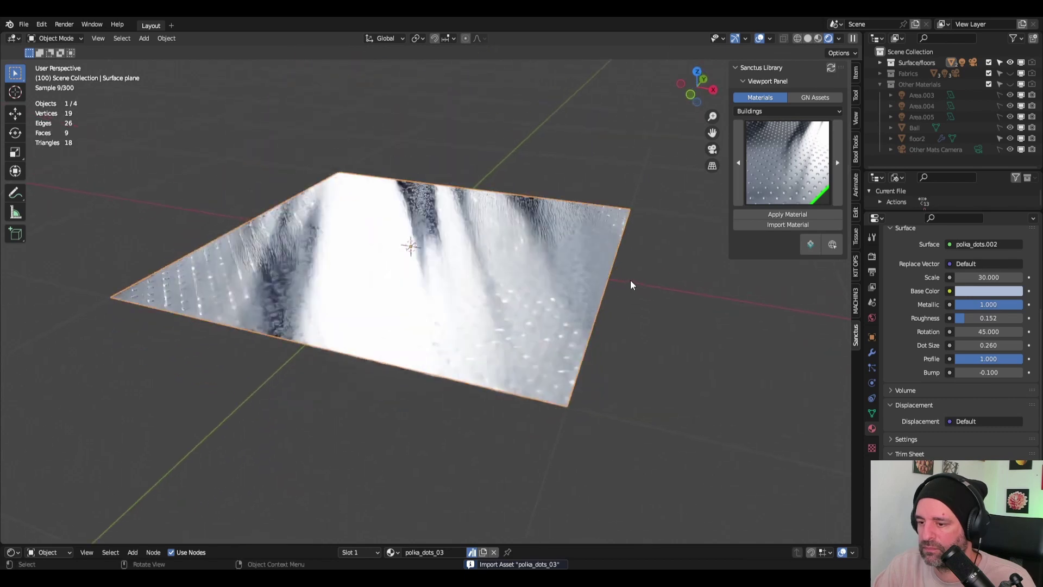
Step: Replace it with the grey raised-dot polka_dots_03 material
{"action": "left_click", "coordinate": [787, 162]}
{"action": "left_click", "coordinate": [767, 470]}
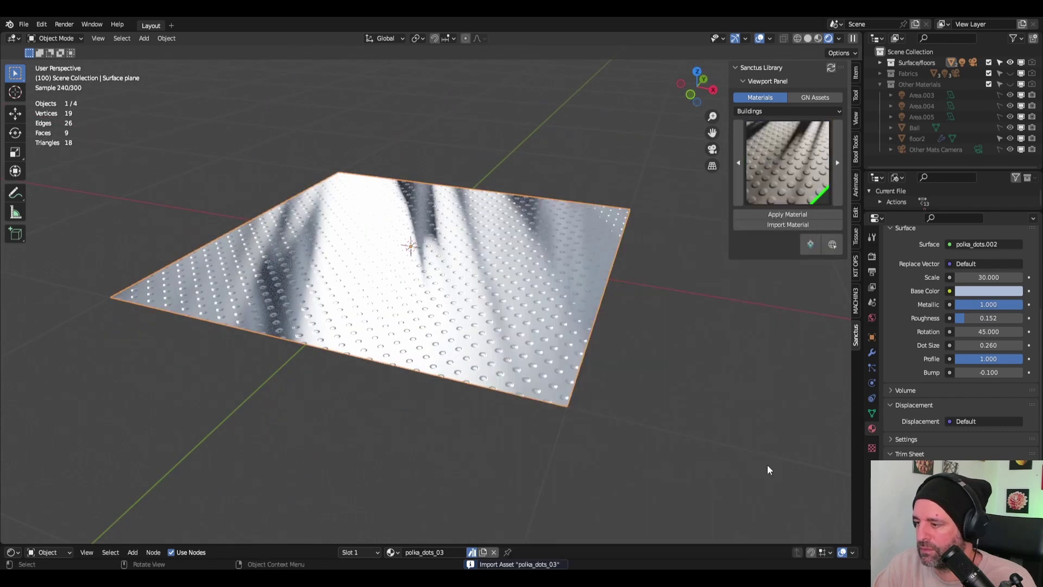
{"action": "left_click", "coordinate": [788, 215]}
{"action": "middle_click_drag", "start_coordinate": [606, 329], "coordinate": [637, 339]}
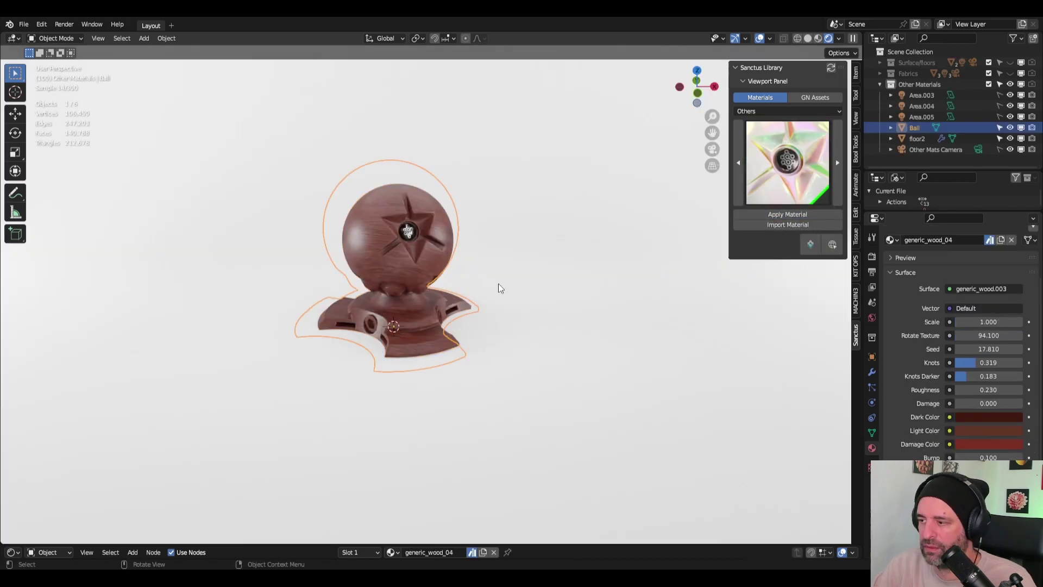
Step: Apply Iridescent 01, then the teal Iridescent 02, to the Ball
{"action": "scroll", "coordinate": [500, 288], "scroll_direction": "up", "scroll_amount": 2}
{"action": "left_click", "coordinate": [786, 215]}
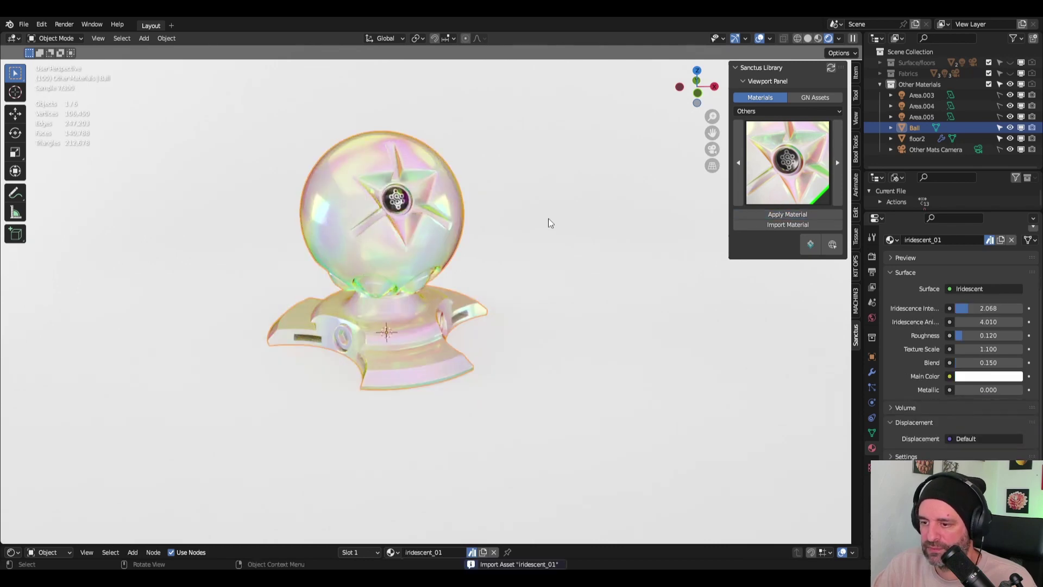
{"action": "left_click", "coordinate": [797, 166]}
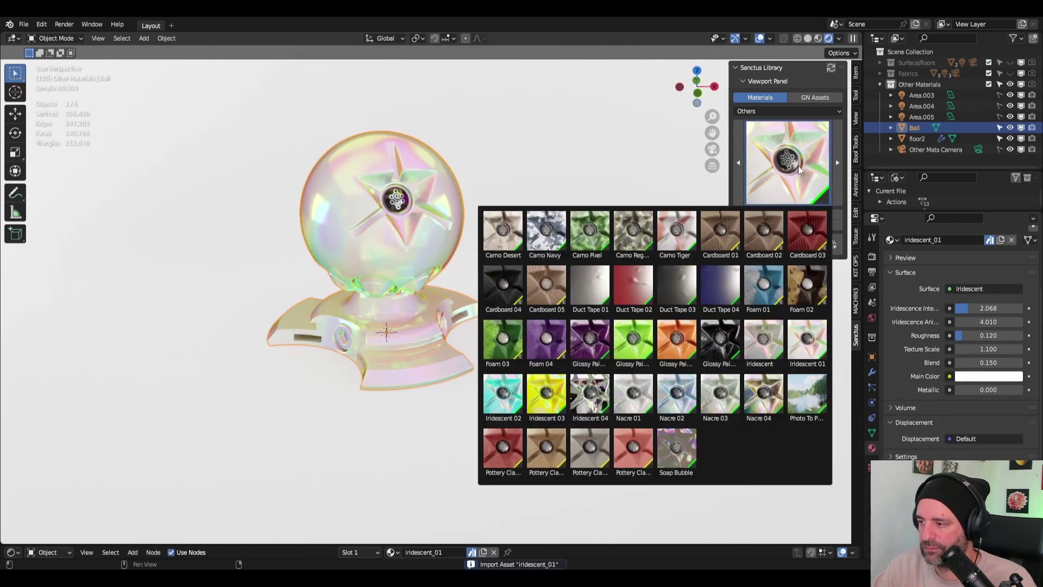
{"action": "left_click", "coordinate": [794, 207]}
{"action": "left_click", "coordinate": [788, 216]}
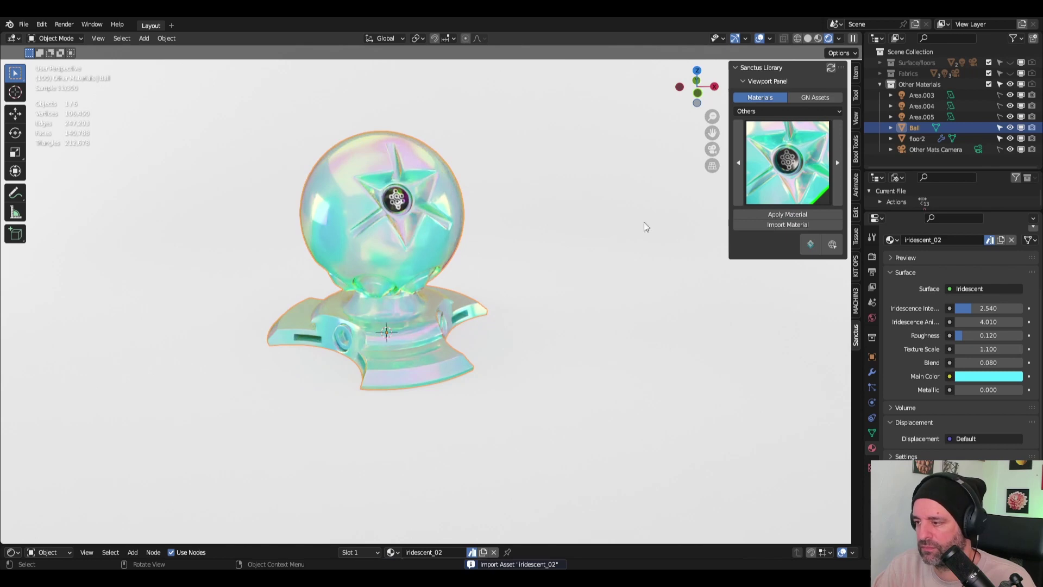
Step: Try the yellow Iridescent 03 and chrome Iridescent 04, confirming the reimport prompt
{"action": "left_click", "coordinate": [760, 179]}
{"action": "left_click", "coordinate": [777, 174]}
{"action": "left_click", "coordinate": [552, 393]}
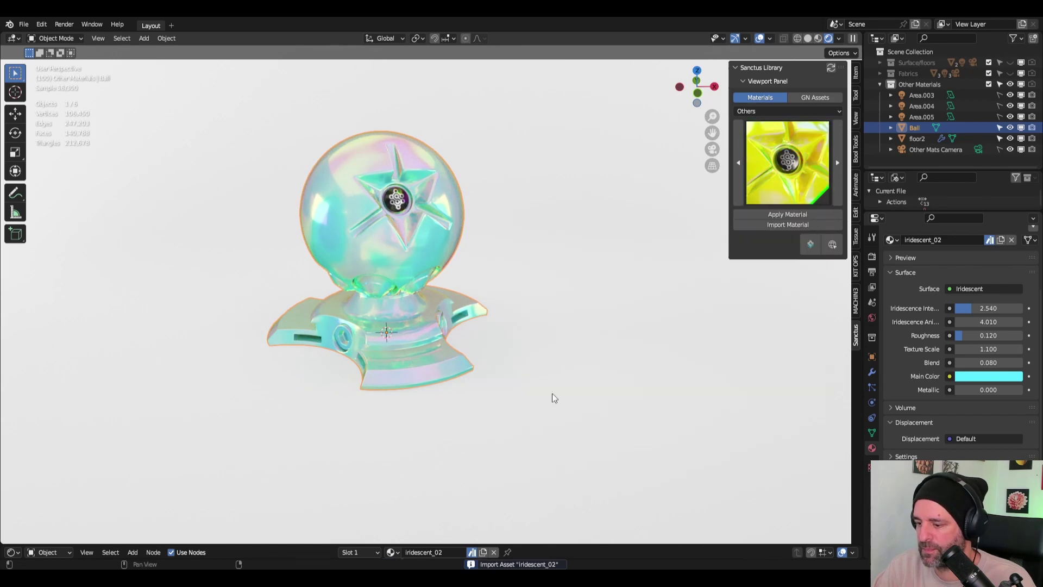
{"action": "left_click", "coordinate": [789, 214]}
{"action": "left_click", "coordinate": [780, 175]}
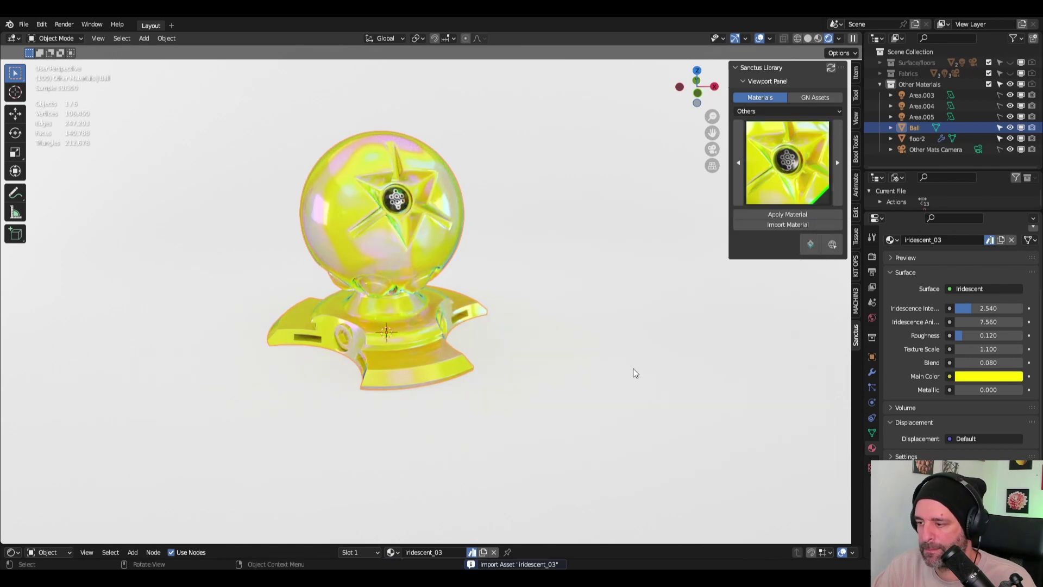
{"action": "left_click", "coordinate": [593, 394]}
{"action": "left_click", "coordinate": [777, 214]}
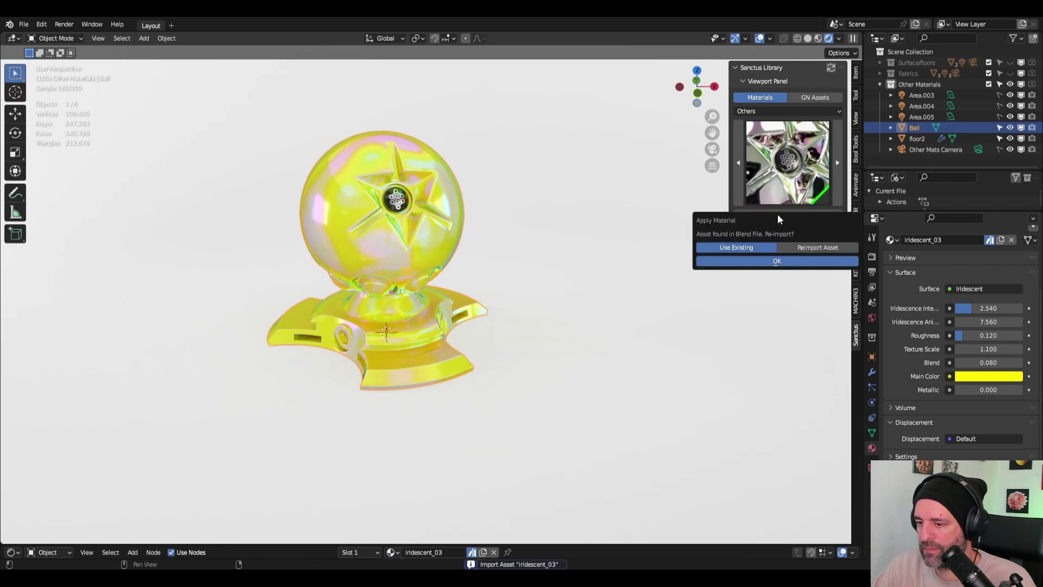
{"action": "left_click", "coordinate": [778, 261]}
Step: Finish with the pearly Nacre 01 material on the Ball
{"action": "left_click", "coordinate": [819, 175]}
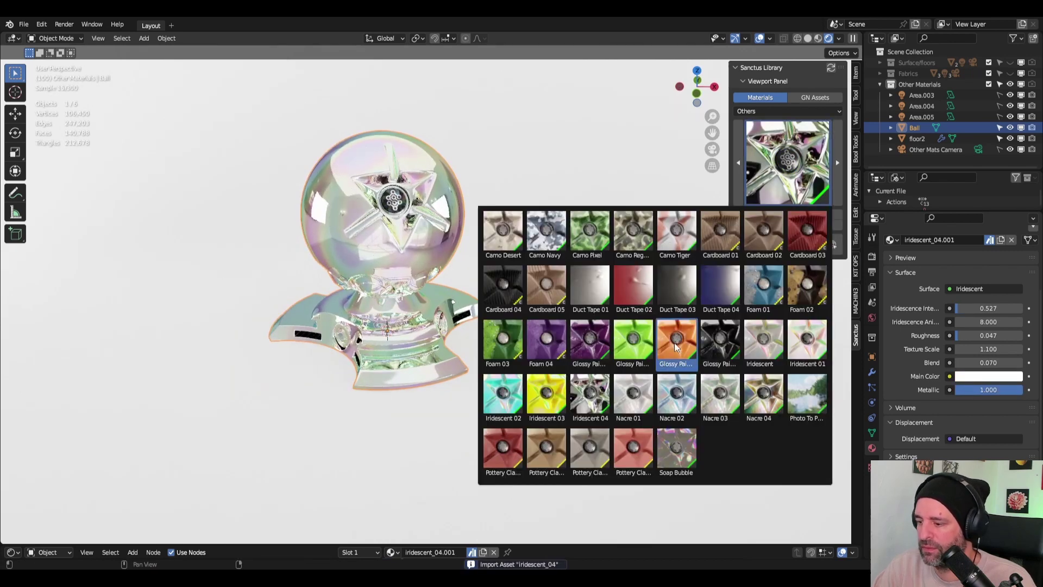
{"action": "left_click", "coordinate": [633, 396]}
{"action": "left_click", "coordinate": [790, 215]}
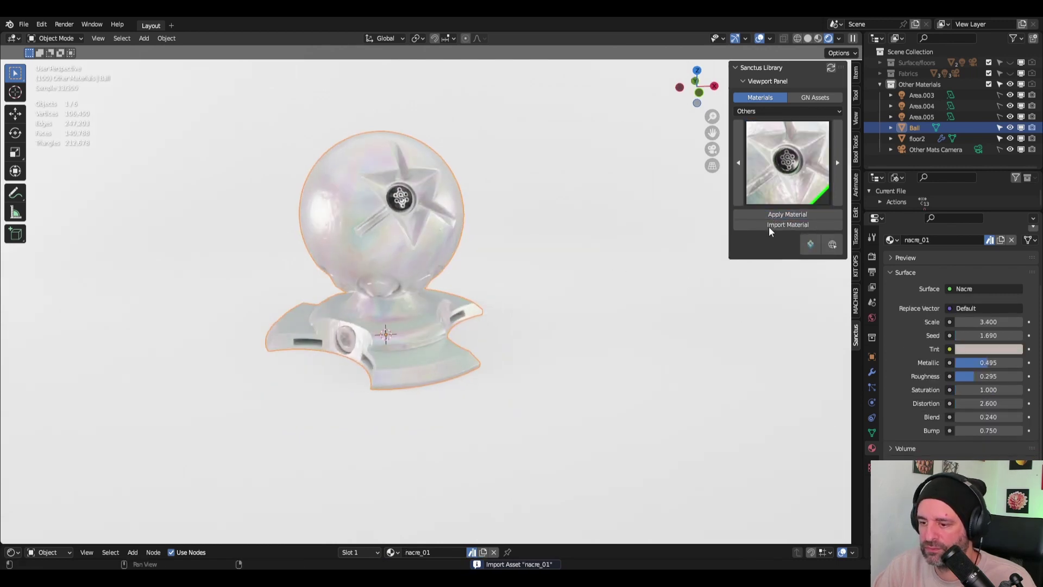
{"action": "left_click", "coordinate": [800, 170]}
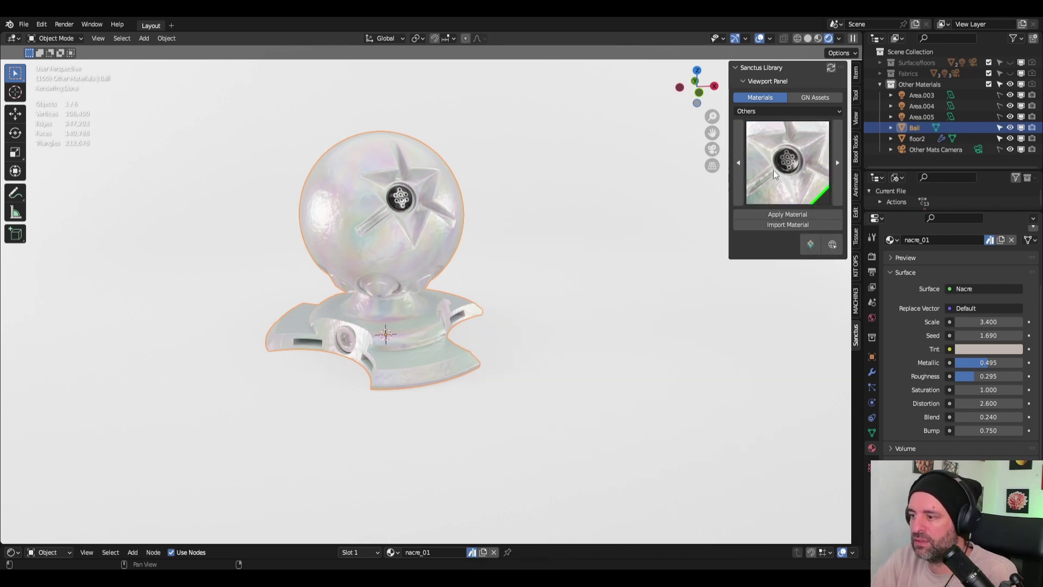
Step: Switch the library to Experimental and apply Alien Skin 01 to the Ball
{"action": "left_click", "coordinate": [771, 110]}
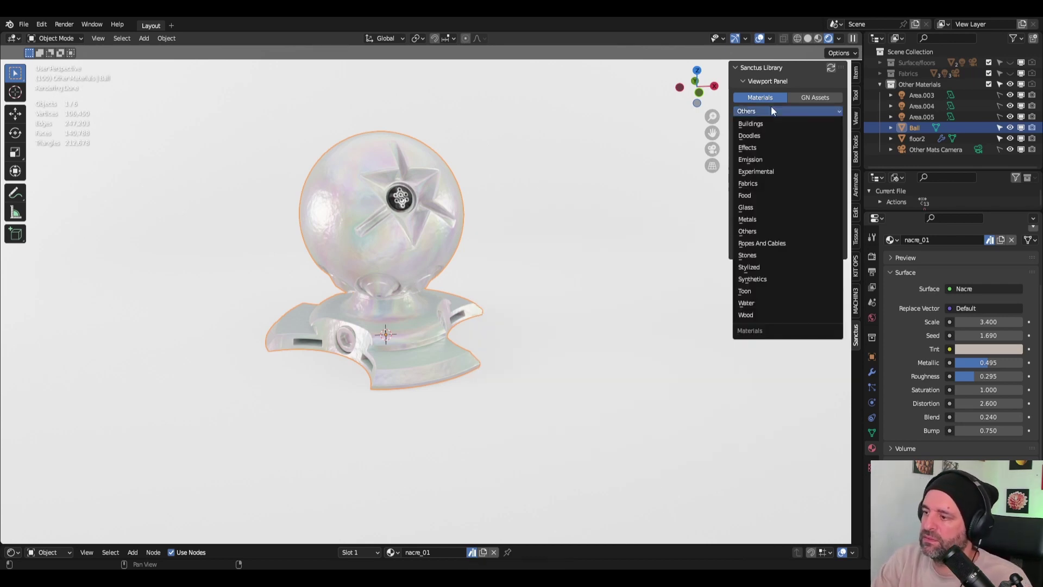
{"action": "left_click", "coordinate": [774, 172]}
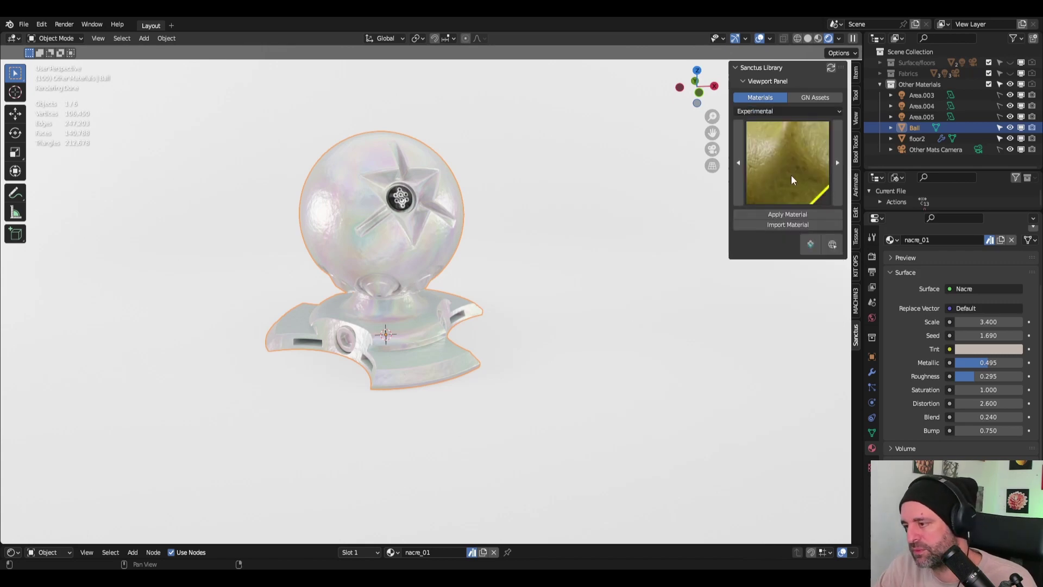
{"action": "left_click", "coordinate": [791, 173]}
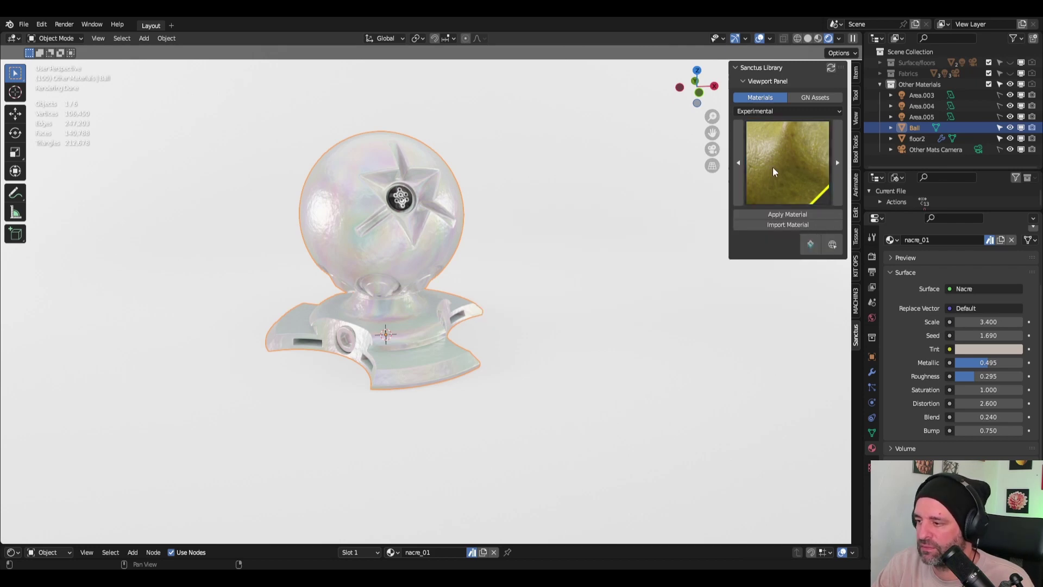
{"action": "left_click", "coordinate": [787, 165]}
{"action": "left_click", "coordinate": [786, 166]}
{"action": "left_click", "coordinate": [777, 217]}
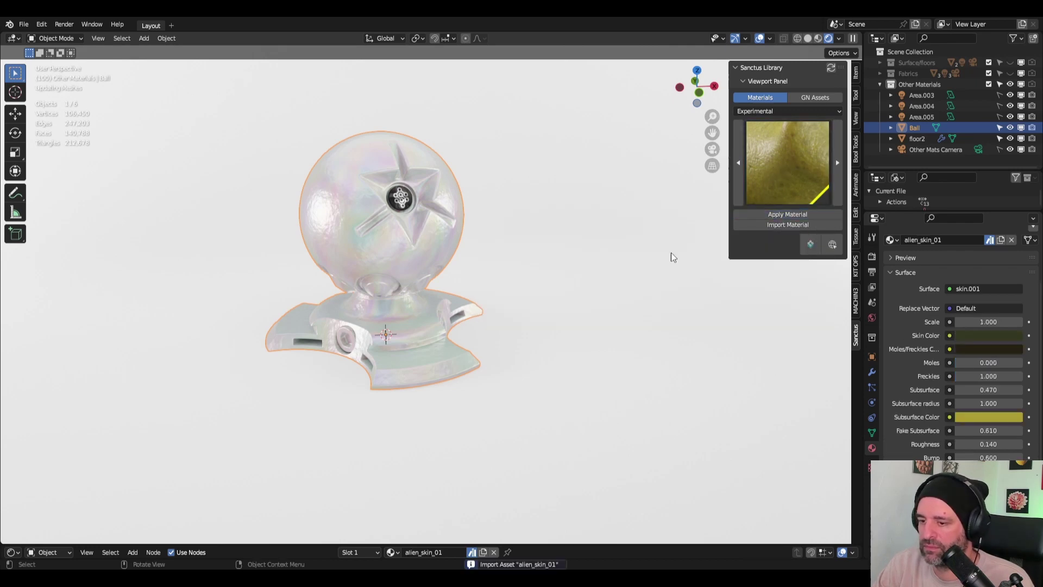
Step: Apply the red Alien Skin 02 to the Ball
{"action": "scroll", "coordinate": [502, 269], "scroll_direction": "up", "scroll_amount": 10}
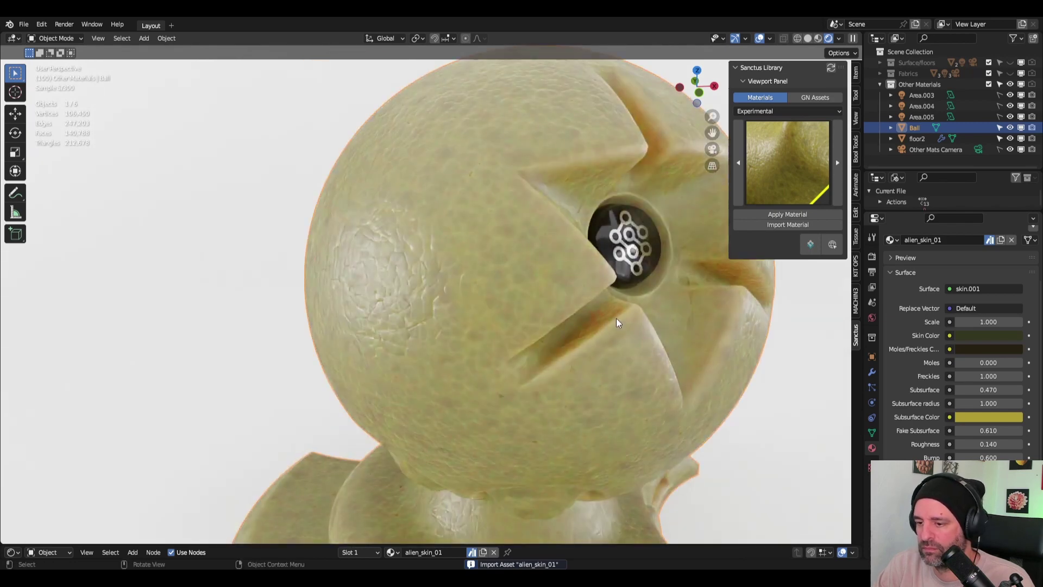
{"action": "scroll", "coordinate": [652, 356], "scroll_direction": "down", "scroll_amount": 5}
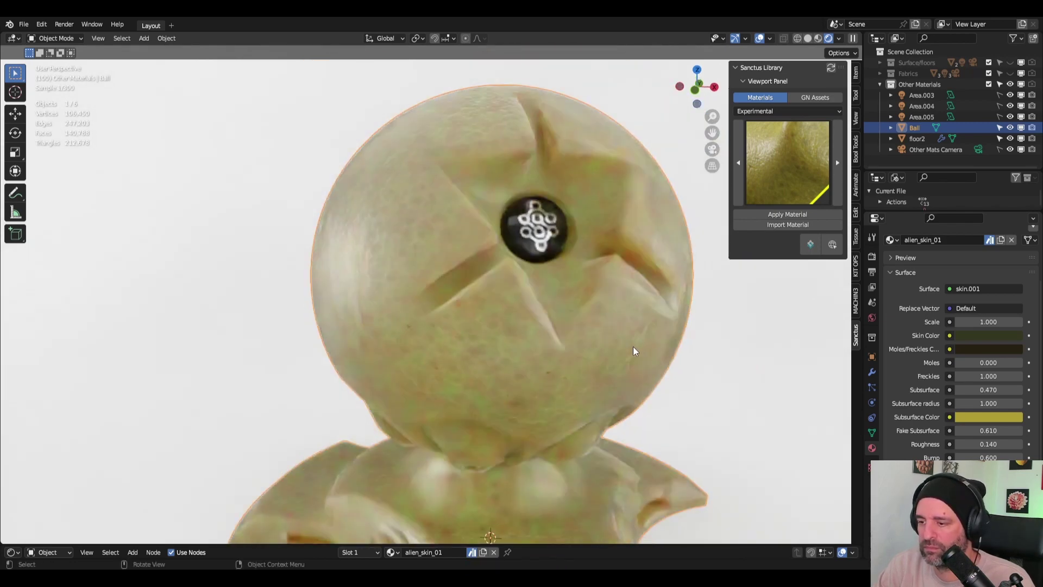
{"action": "left_click", "coordinate": [779, 188]}
{"action": "left_click", "coordinate": [551, 237]}
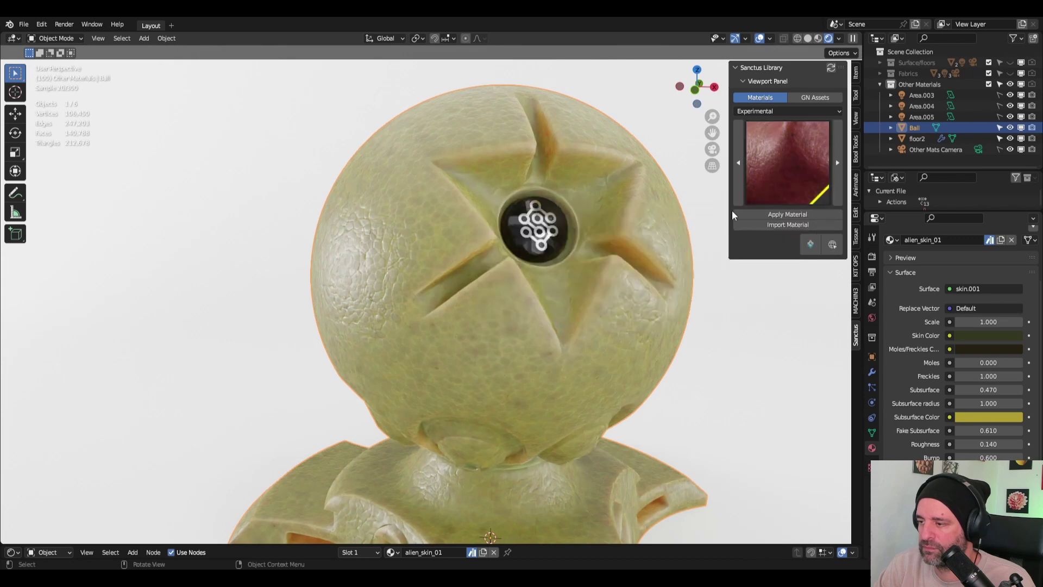
{"action": "left_click", "coordinate": [776, 216]}
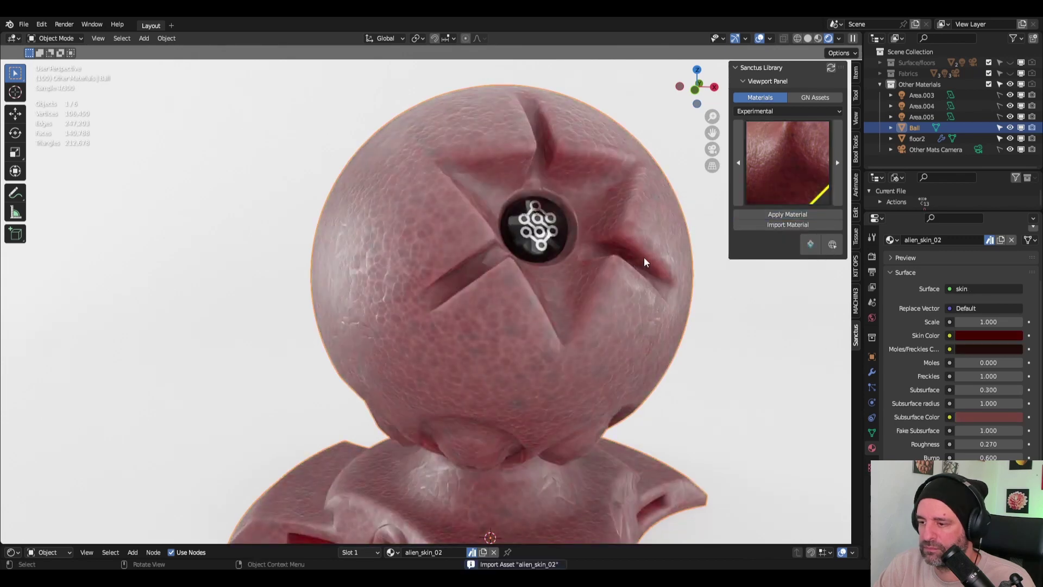
Step: Try the grey Alien Skin 03, then finish with the pink Alien Skin 04
{"action": "left_click", "coordinate": [805, 177]}
{"action": "left_click", "coordinate": [590, 234]}
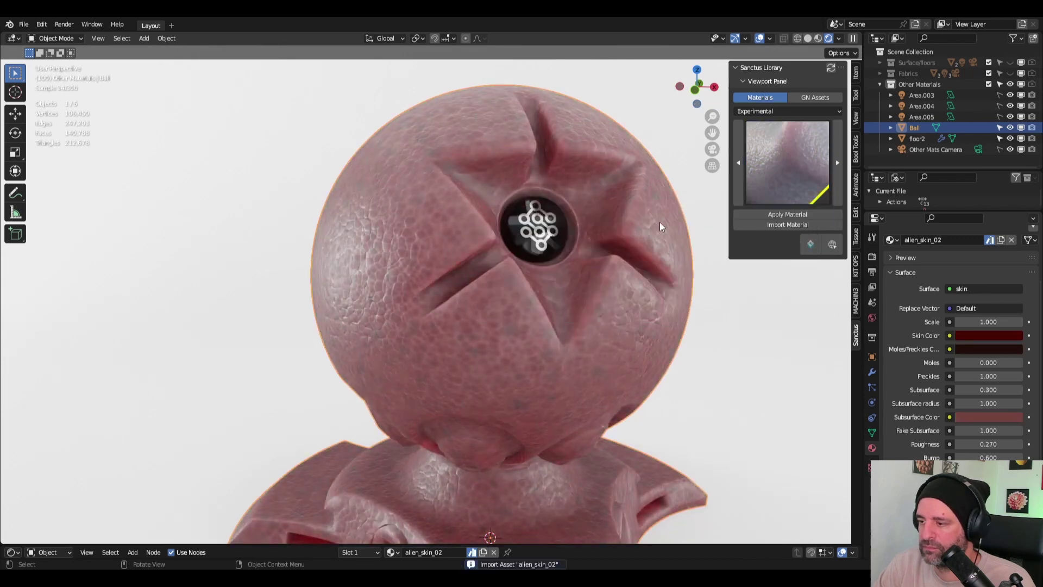
{"action": "left_click", "coordinate": [774, 213]}
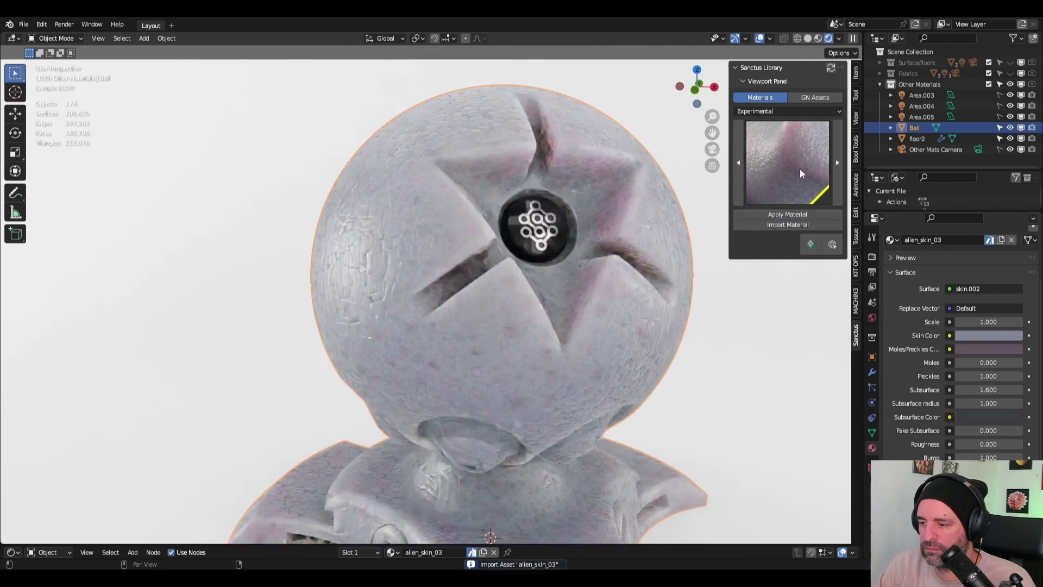
{"action": "left_click", "coordinate": [809, 159]}
{"action": "left_click", "coordinate": [636, 233]}
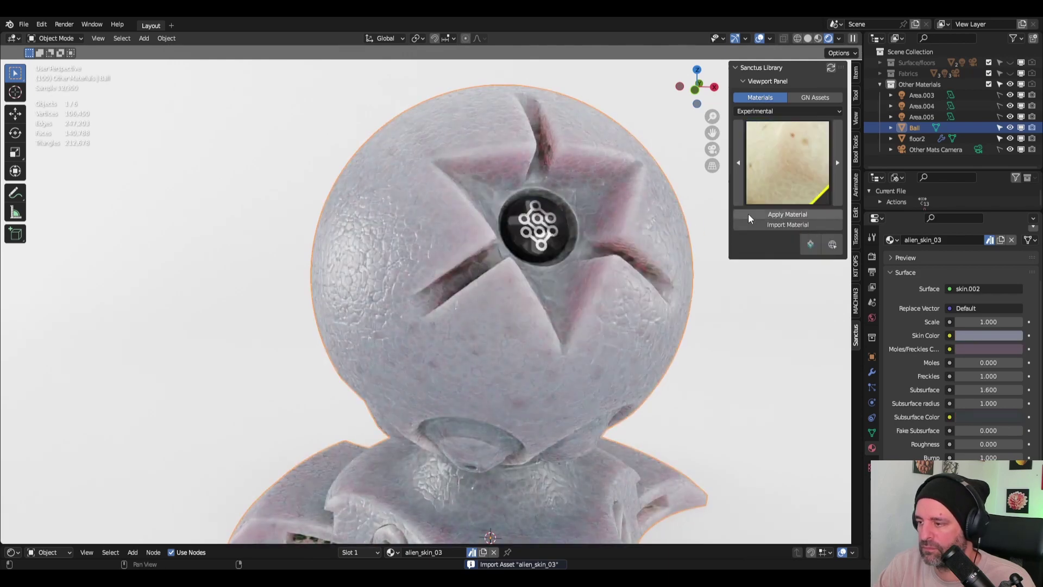
{"action": "left_click", "coordinate": [783, 211]}
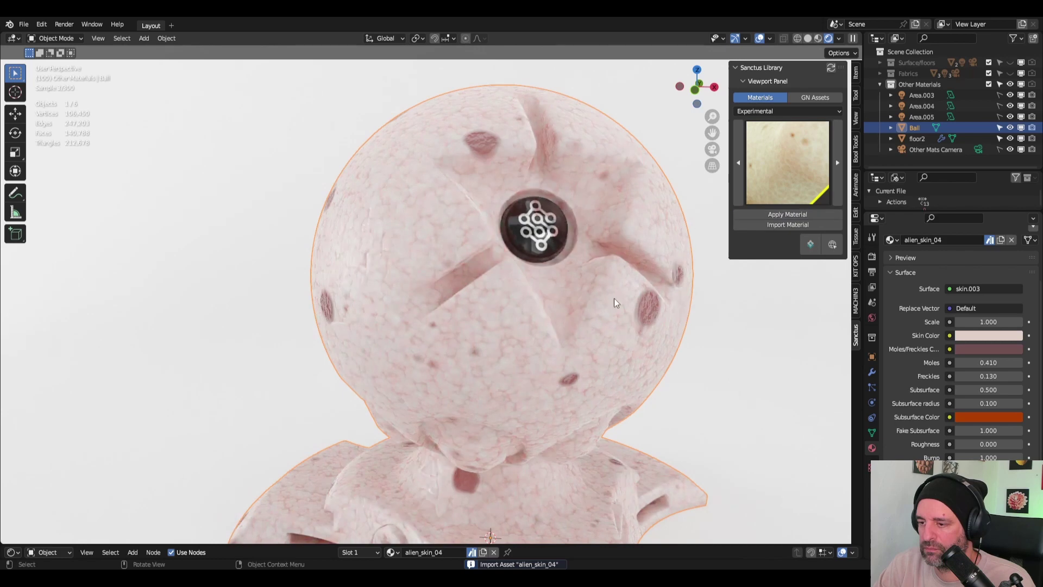
{"action": "scroll", "coordinate": [598, 302], "scroll_direction": "down", "scroll_amount": 3}
{"action": "scroll", "coordinate": [601, 315], "scroll_direction": "down", "scroll_amount": 2}
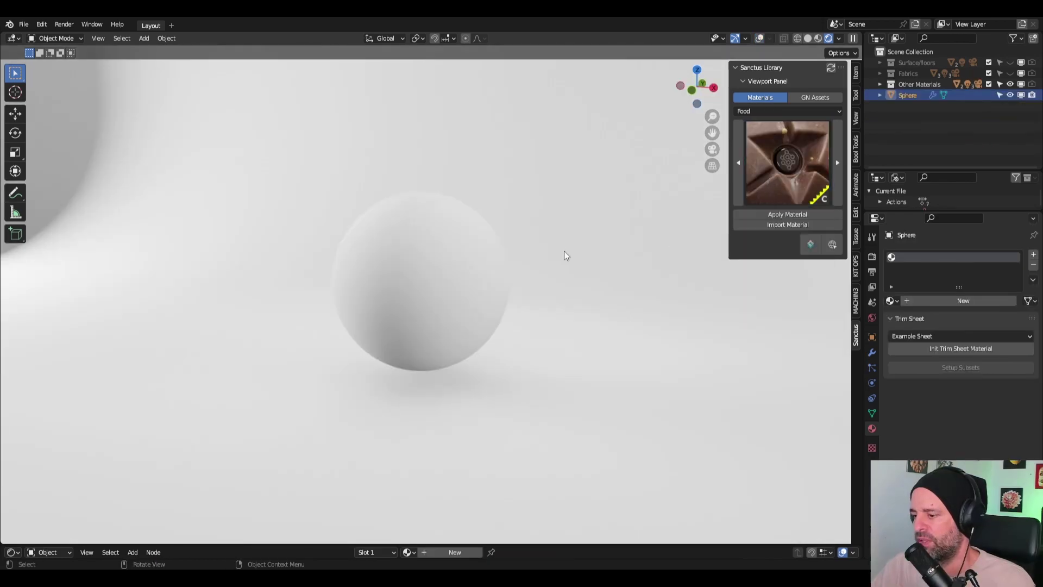
Step: Apply Ice Cream 02 to the sphere and orbit to inspect it
{"action": "left_click", "coordinate": [783, 173]}
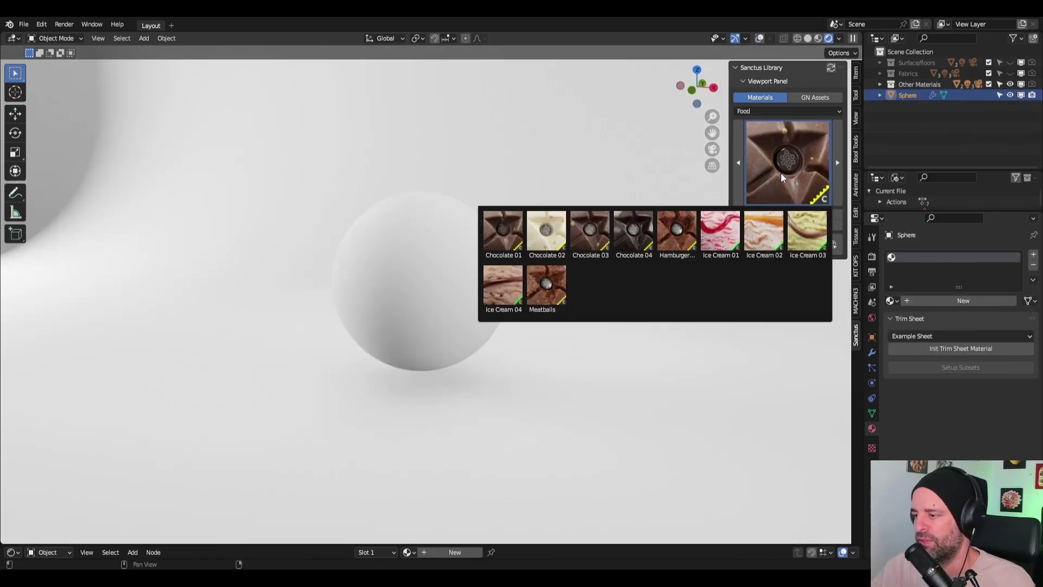
{"action": "left_click", "coordinate": [761, 230]}
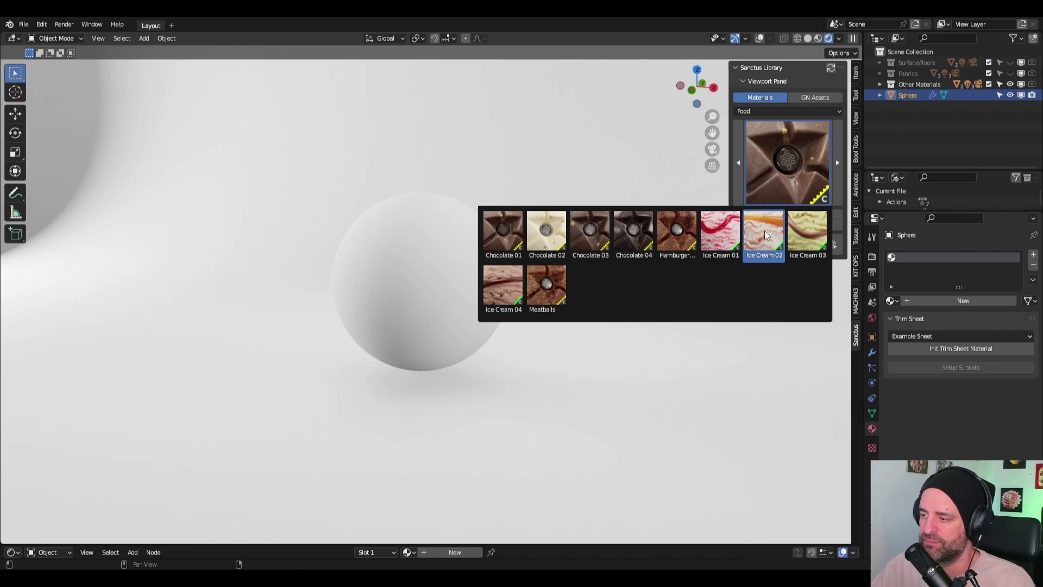
{"action": "left_click", "coordinate": [785, 212]}
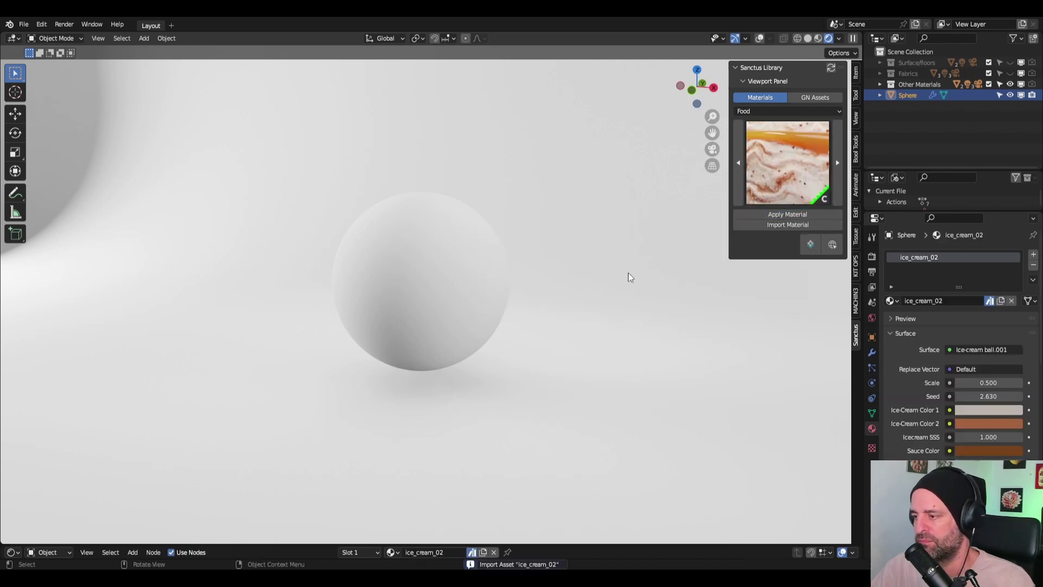
{"action": "middle_click_drag", "start_coordinate": [612, 292], "coordinate": [589, 305]}
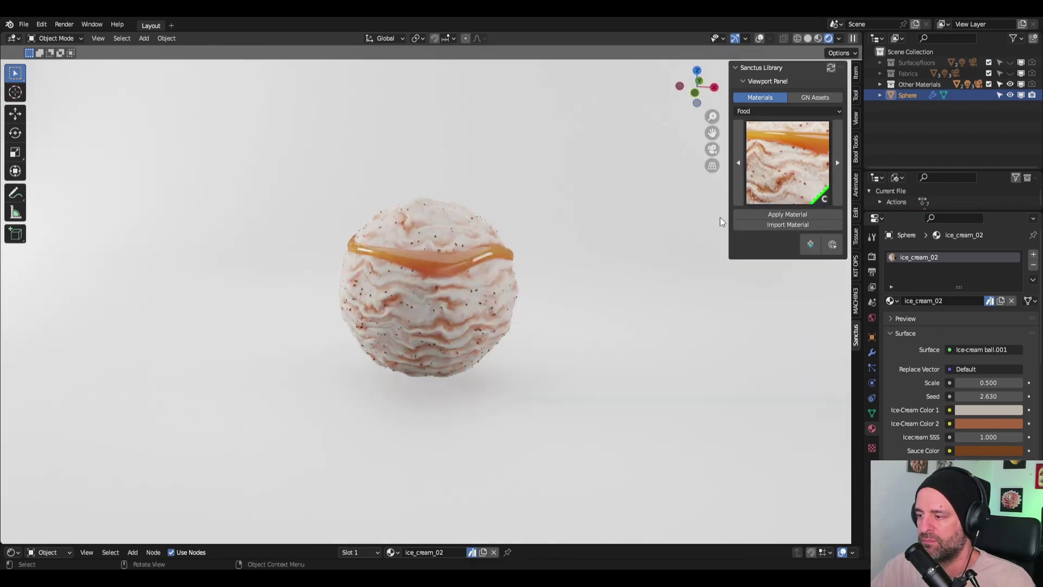
Step: Try the red-swirl Ice Cream 01 and chocolate Ice Cream 04, ending with Ice Cream 03
{"action": "left_click", "coordinate": [784, 165]}
{"action": "left_click", "coordinate": [719, 234]}
{"action": "left_click", "coordinate": [777, 215]}
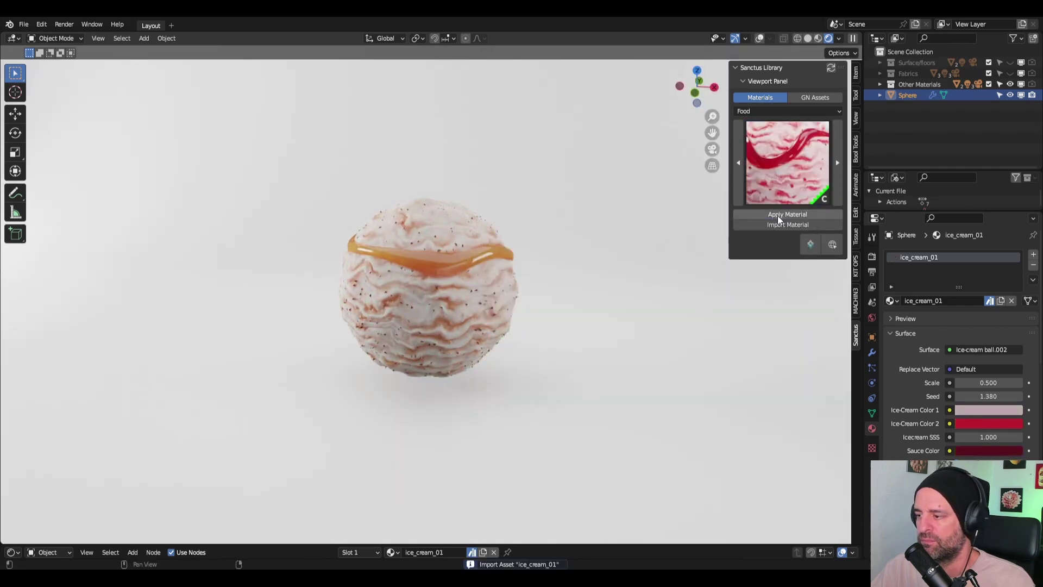
{"action": "left_click", "coordinate": [794, 152]}
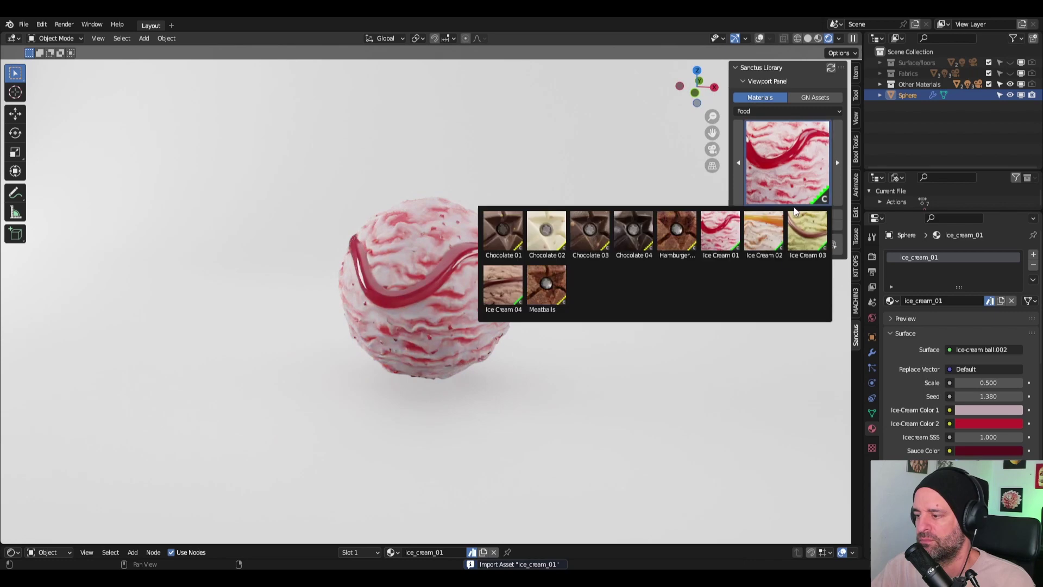
{"action": "left_click", "coordinate": [510, 282]}
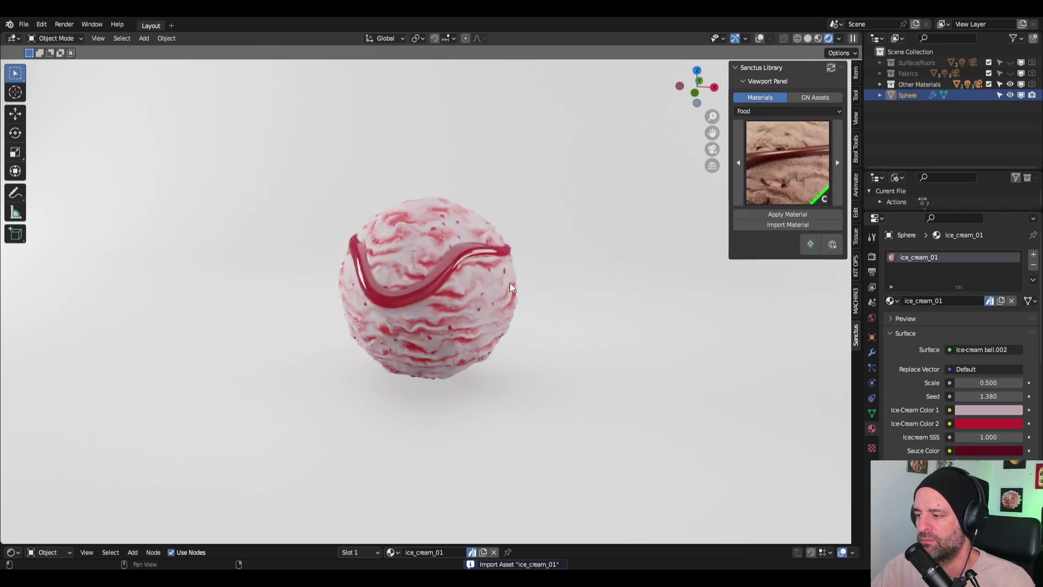
{"action": "left_click", "coordinate": [778, 213]}
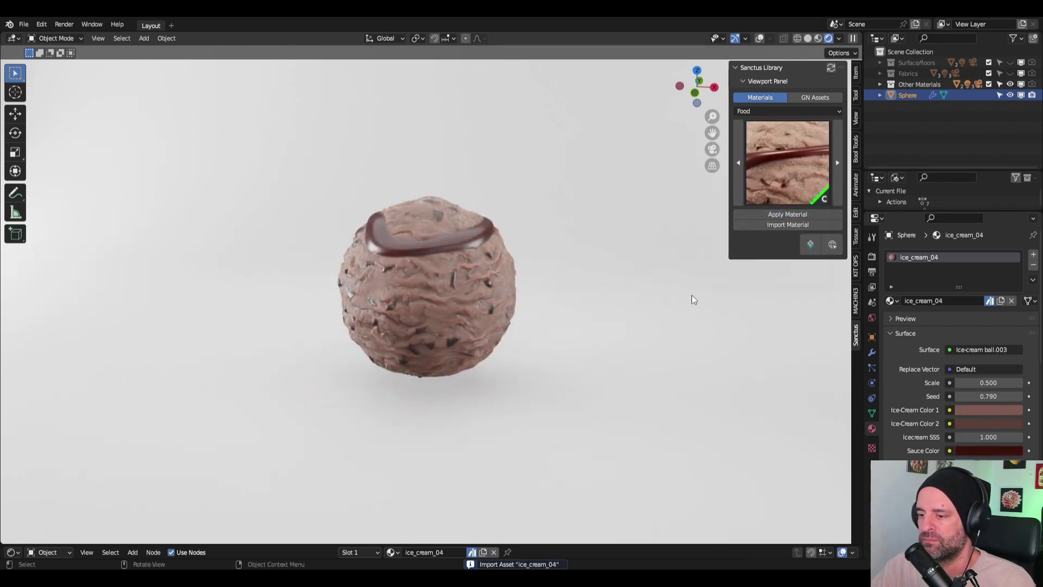
{"action": "left_click", "coordinate": [798, 229]}
{"action": "left_click", "coordinate": [788, 214]}
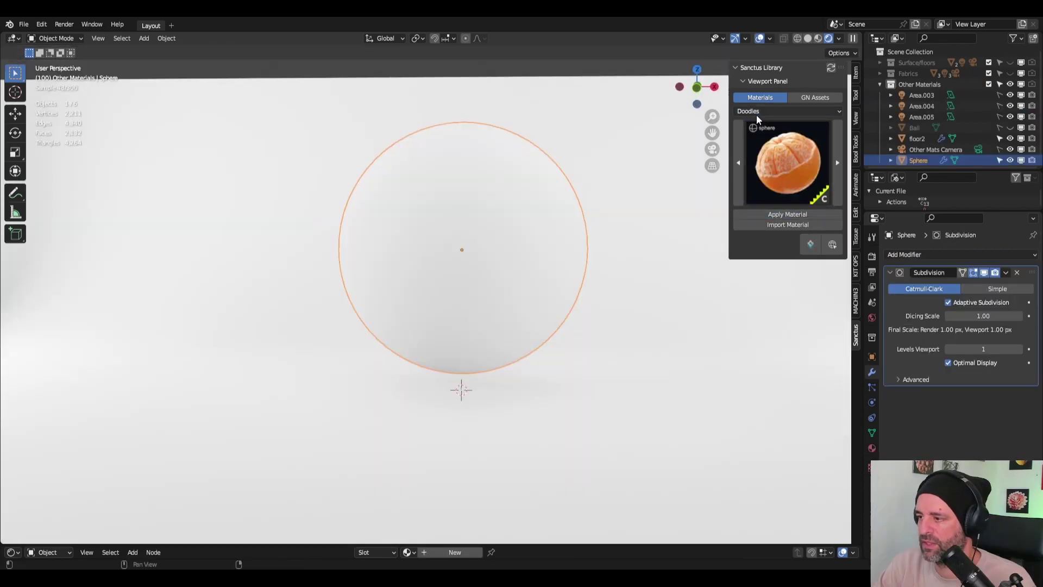
Step: Switch to the Doodles category and apply Egg Carton to the sphere
{"action": "left_click", "coordinate": [759, 113]}
{"action": "left_click", "coordinate": [756, 112]}
{"action": "left_click", "coordinate": [787, 151]}
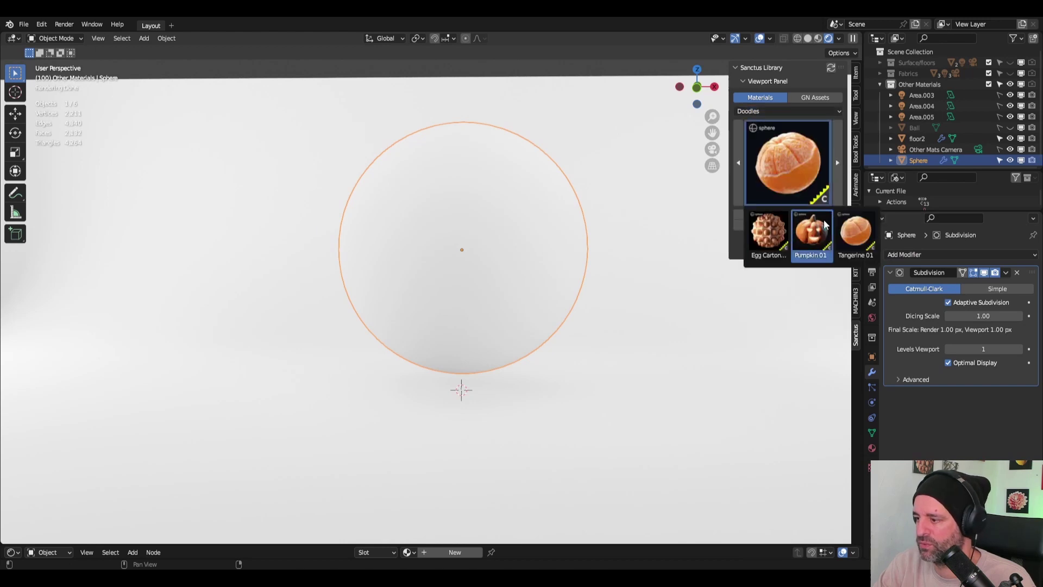
{"action": "left_click", "coordinate": [773, 234]}
{"action": "left_click", "coordinate": [764, 215]}
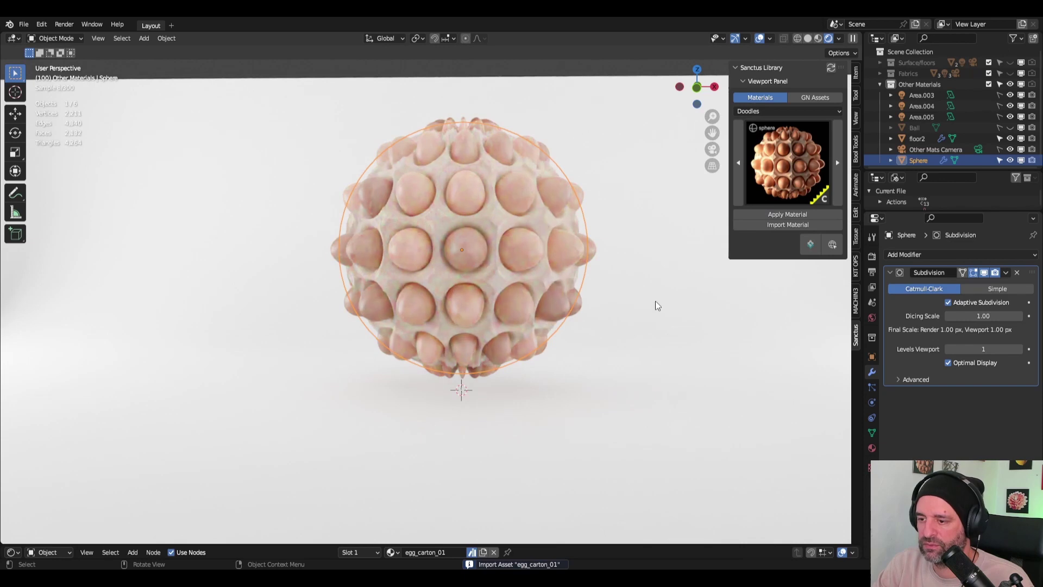
{"action": "left_click", "coordinate": [641, 284]}
{"action": "scroll", "coordinate": [635, 282], "scroll_direction": "down", "scroll_amount": 2}
{"action": "middle_click_drag", "start_coordinate": [635, 281], "coordinate": [628, 290]}
{"action": "scroll", "coordinate": [629, 291], "scroll_direction": "up", "scroll_amount": 5}
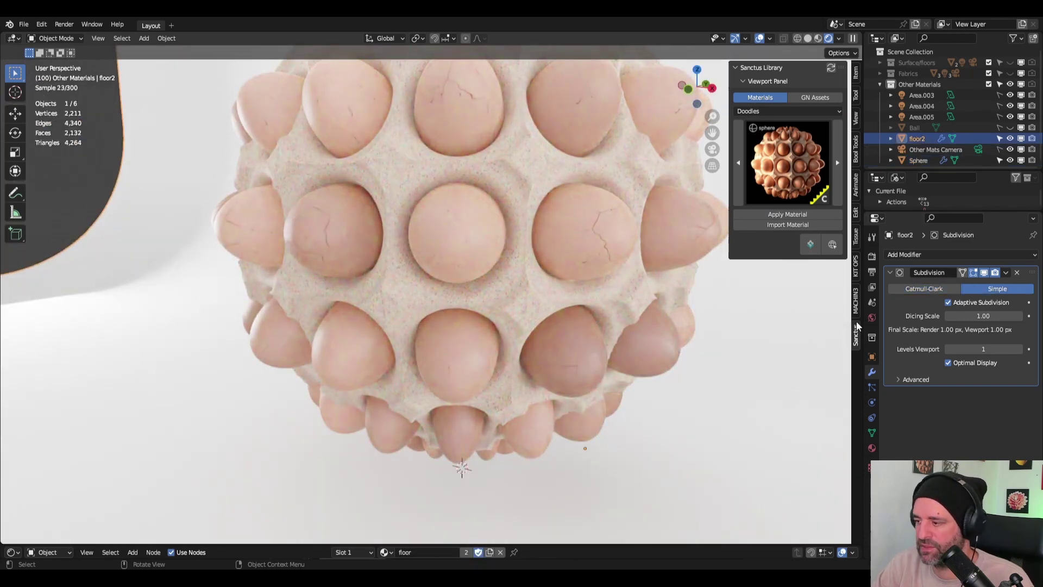
Step: Try Eggs Amount 0.5 and edit Cracked Eggs to remove the cracks
{"action": "left_click", "coordinate": [872, 450]}
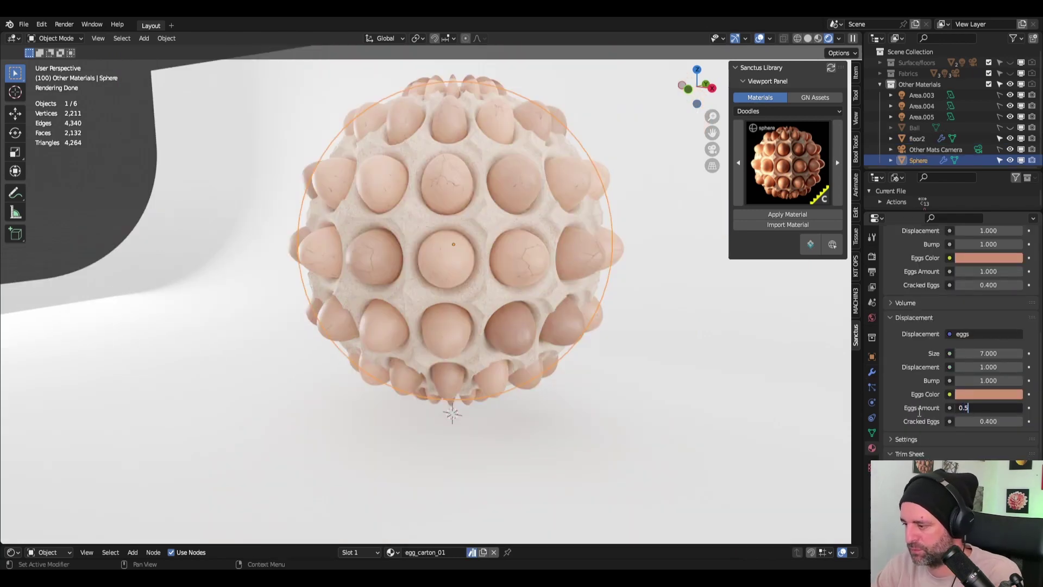
{"action": "type", "text": "0.5"}
{"action": "key", "text": "Return"}
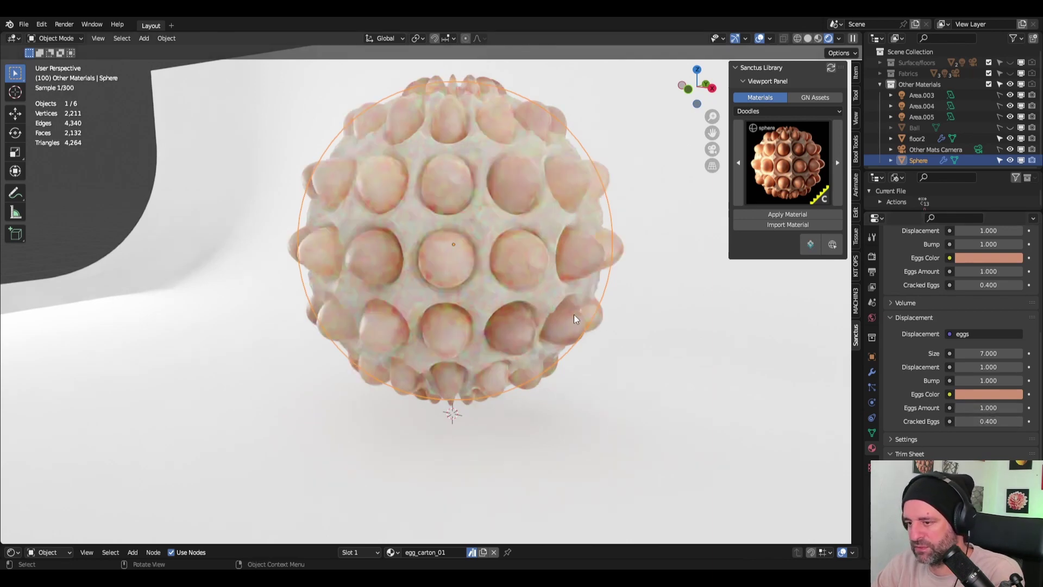
{"action": "scroll", "coordinate": [574, 314], "scroll_direction": "up", "scroll_amount": 5}
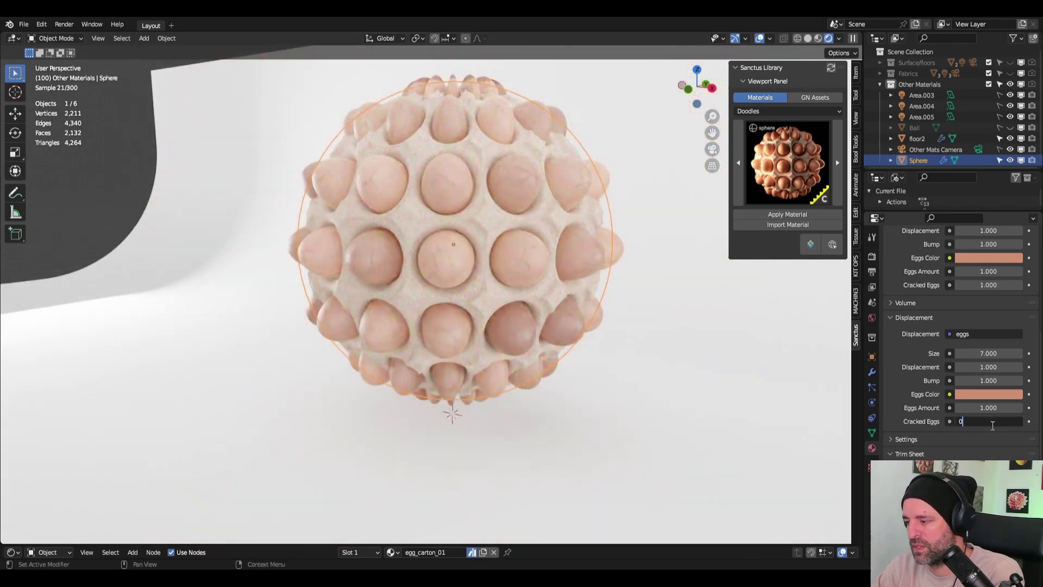
{"action": "key", "text": "Return"}
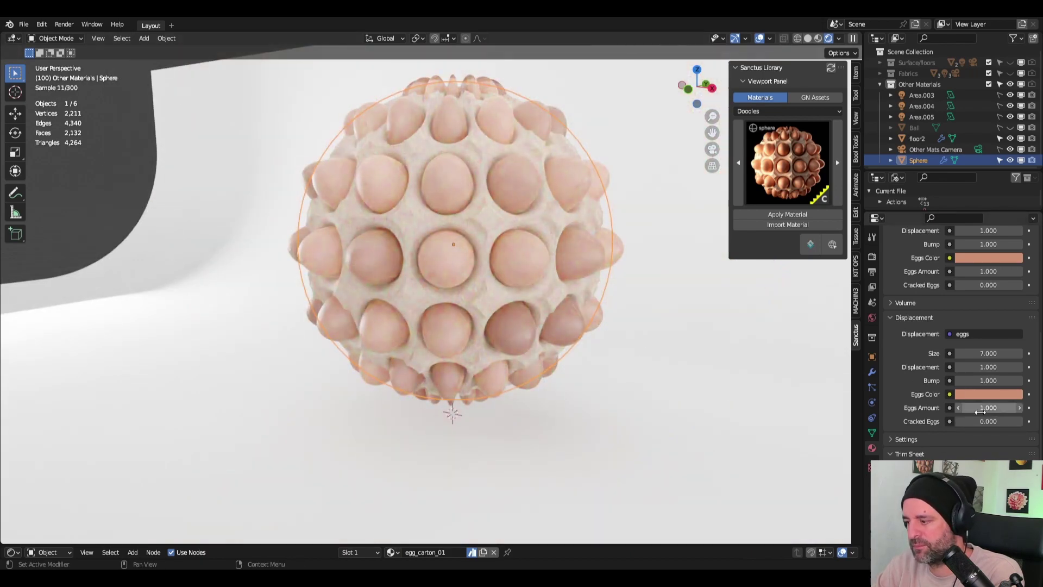
{"action": "left_click", "coordinate": [956, 421]}
{"action": "type", "text": "1"}
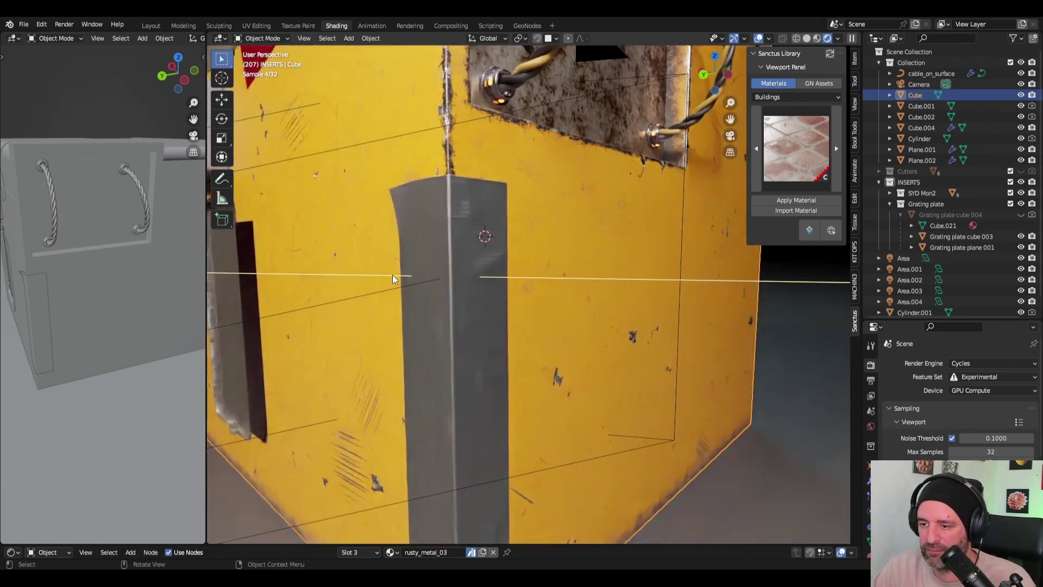
{"action": "mouse_move", "coordinate": [392, 275]}
{"action": "middle_mouse_down"}
{"action": "mouse_move", "coordinate": [497, 262]}
{"action": "mouse_move", "coordinate": [481, 266]}
{"action": "middle_mouse_up"}
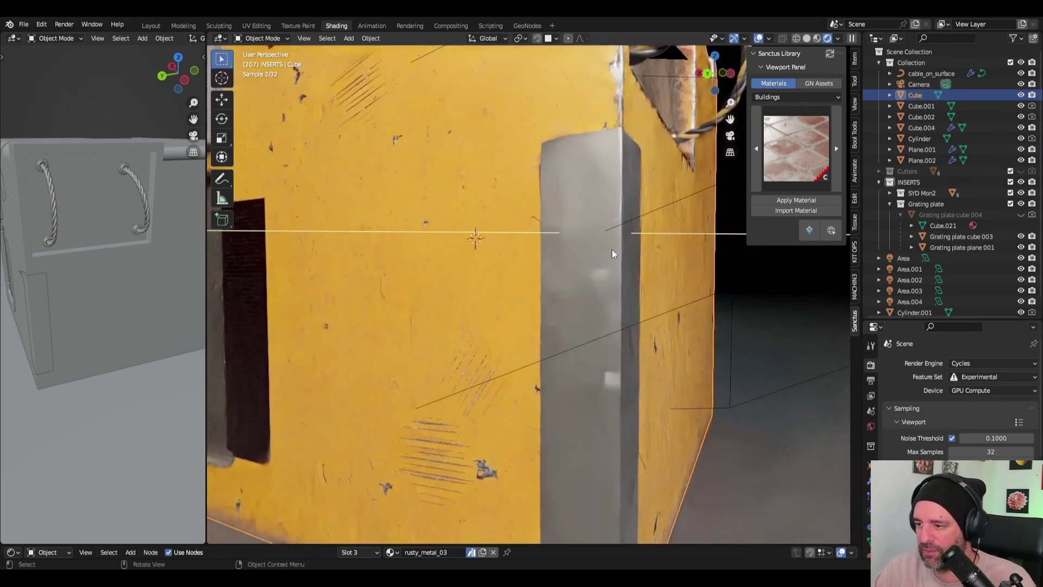
{"action": "left_click", "coordinate": [602, 239]}
{"action": "scroll", "coordinate": [600, 317], "scroll_direction": "down", "scroll_amount": 2}
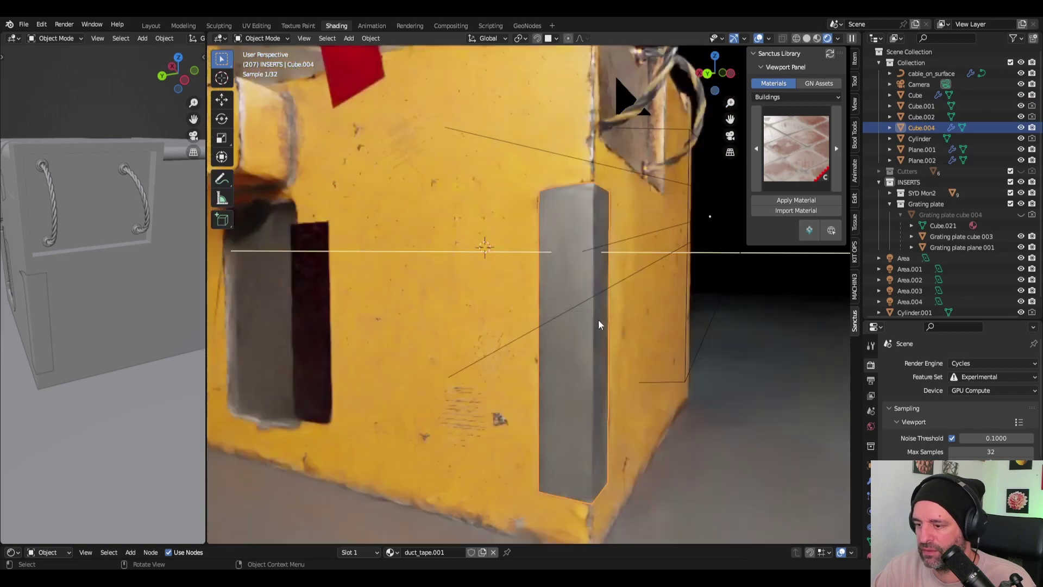
{"action": "middle_click_drag", "start_coordinate": [492, 242], "coordinate": [689, 285]}
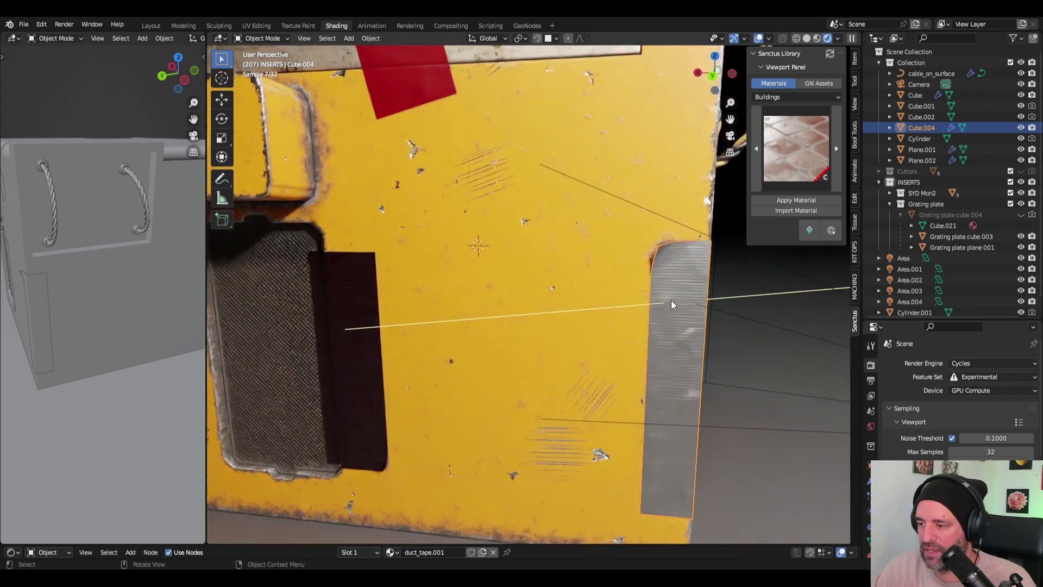
{"action": "mouse_move", "coordinate": [542, 242]}
{"action": "middle_mouse_down"}
{"action": "mouse_move", "coordinate": [566, 288]}
{"action": "mouse_move", "coordinate": [517, 220]}
{"action": "mouse_move", "coordinate": [544, 256]}
{"action": "middle_mouse_up"}
{"action": "left_click", "coordinate": [533, 223]}
{"action": "scroll", "coordinate": [541, 240], "scroll_direction": "up", "scroll_amount": 6}
{"action": "scroll", "coordinate": [617, 326], "scroll_direction": "down", "scroll_amount": 4}
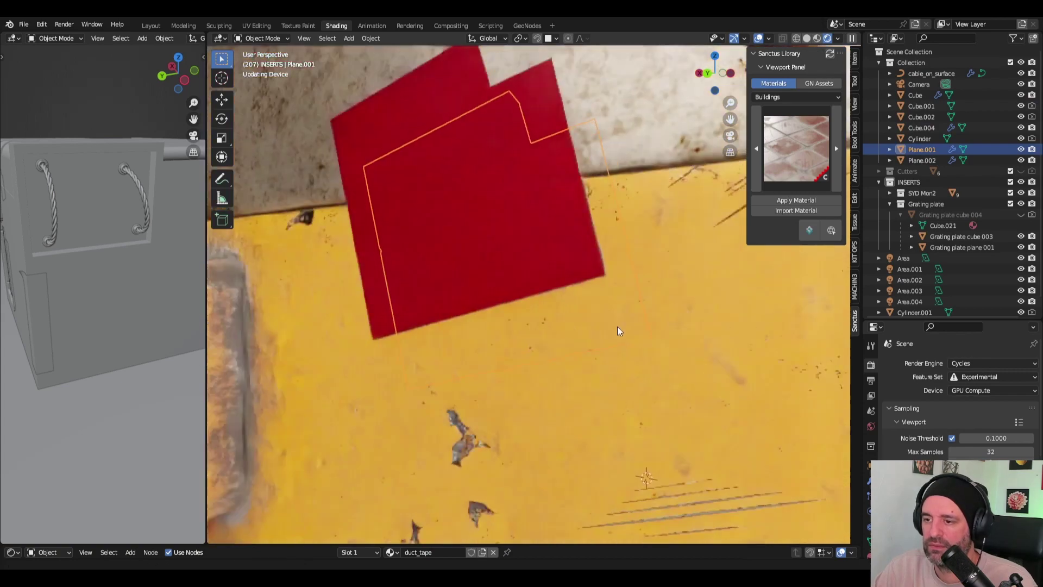
{"action": "scroll", "coordinate": [617, 326], "scroll_direction": "up", "scroll_amount": 5}
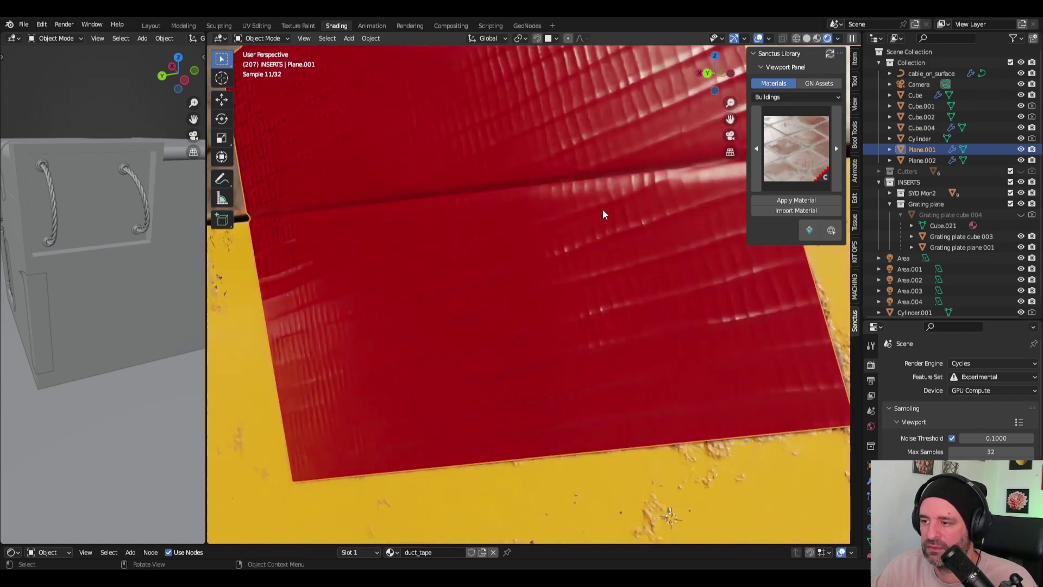
{"action": "scroll", "coordinate": [534, 282], "scroll_direction": "down", "scroll_amount": 5}
{"action": "middle_click_drag", "start_coordinate": [553, 454], "coordinate": [598, 287]}
{"action": "scroll", "coordinate": [597, 287], "scroll_direction": "up", "scroll_amount": 2}
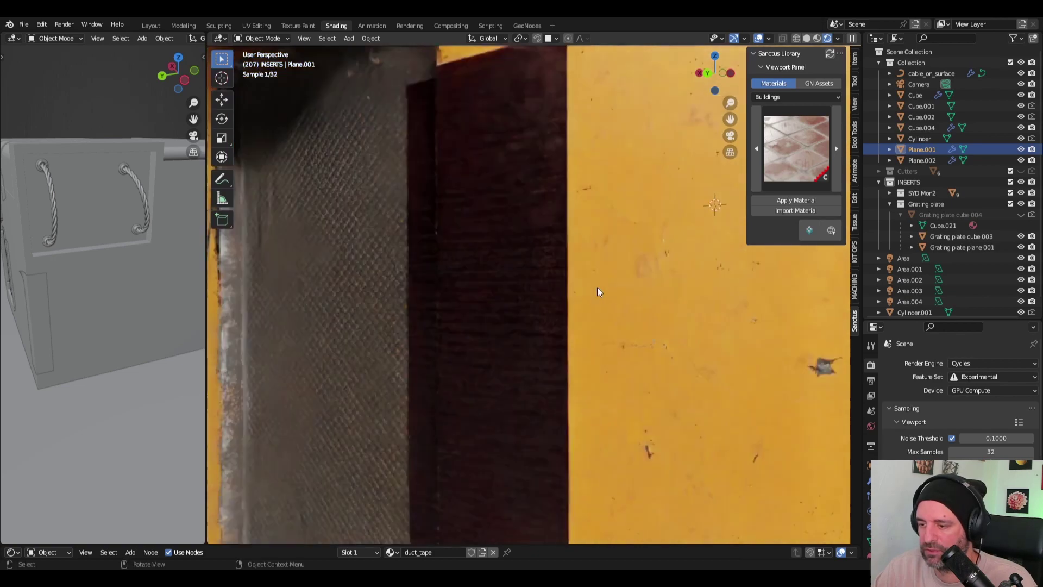
{"action": "scroll", "coordinate": [599, 286], "scroll_direction": "up", "scroll_amount": 2}
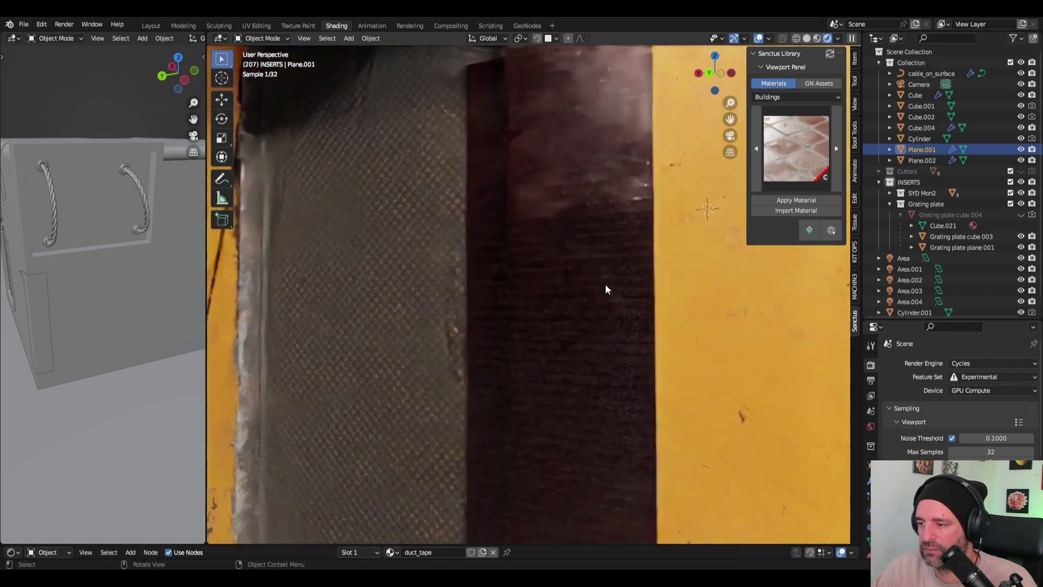
{"action": "middle_click_drag", "start_coordinate": [605, 286], "coordinate": [621, 283]}
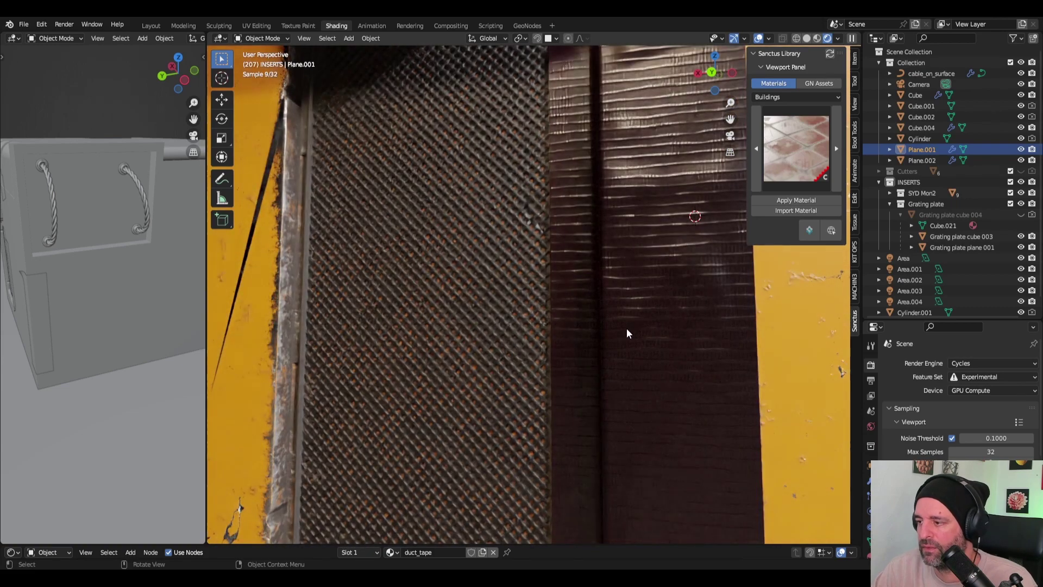
{"action": "scroll", "coordinate": [627, 328], "scroll_direction": "down", "scroll_amount": 6}
{"action": "middle_click_drag", "start_coordinate": [653, 330], "coordinate": [581, 326]}
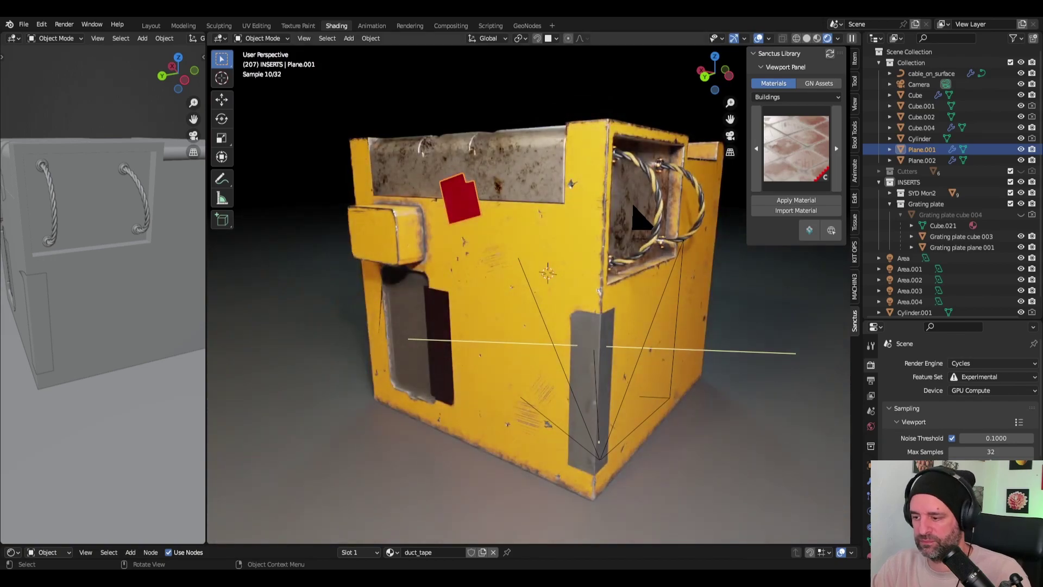